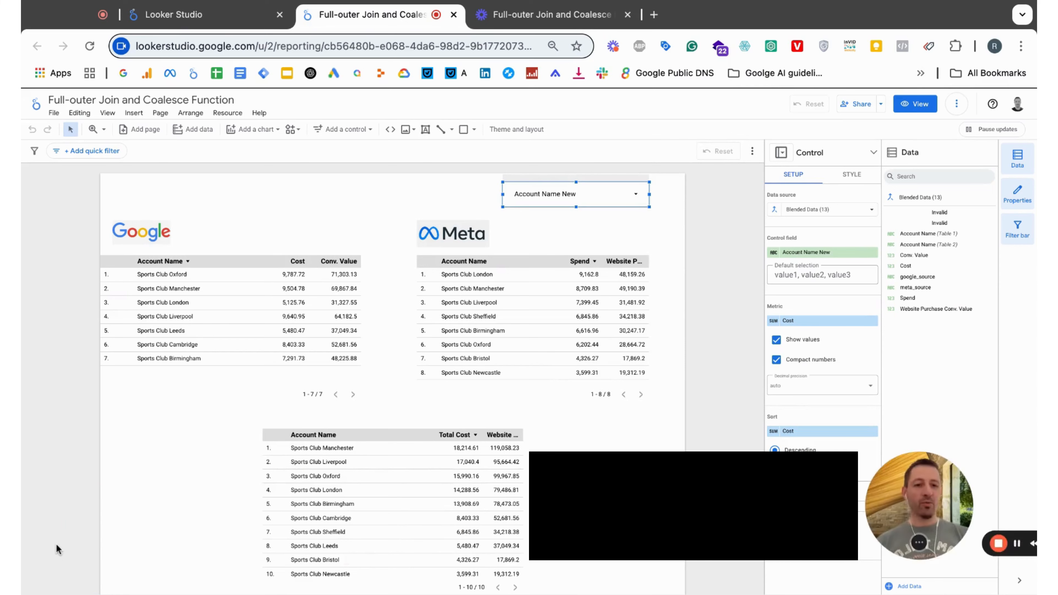
Filter the report with the Account Name New control to only Sports Club Oxford, and after that to only Sports Club Manchester
click(326, 197)
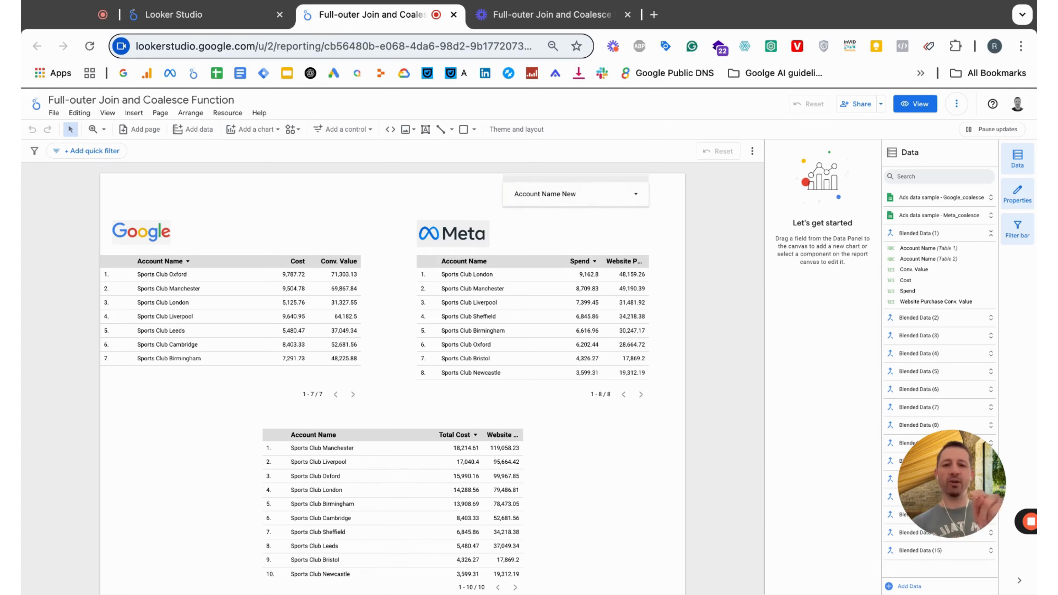
click(595, 195)
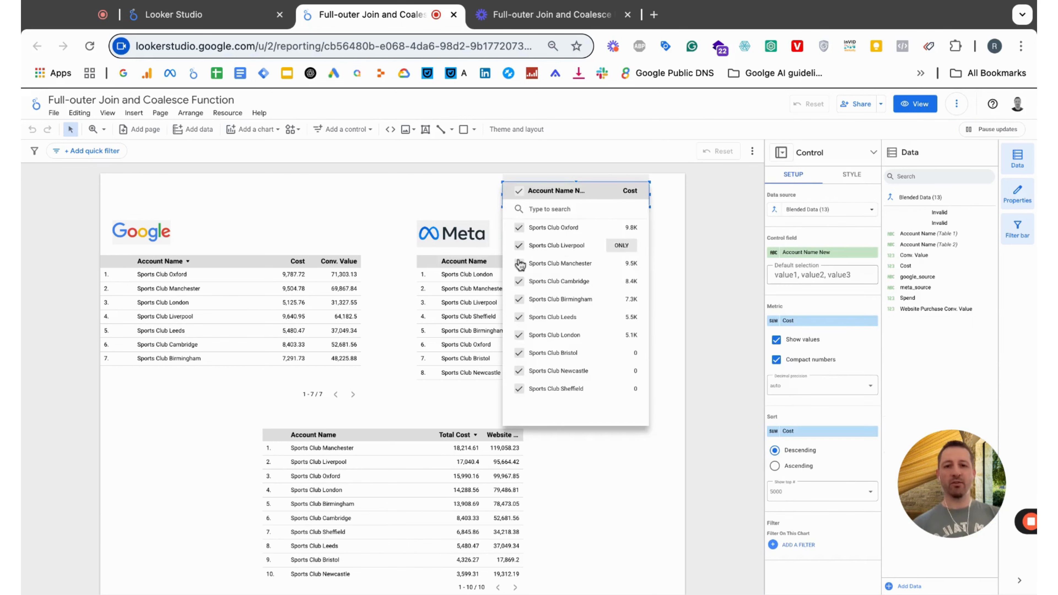
click(622, 227)
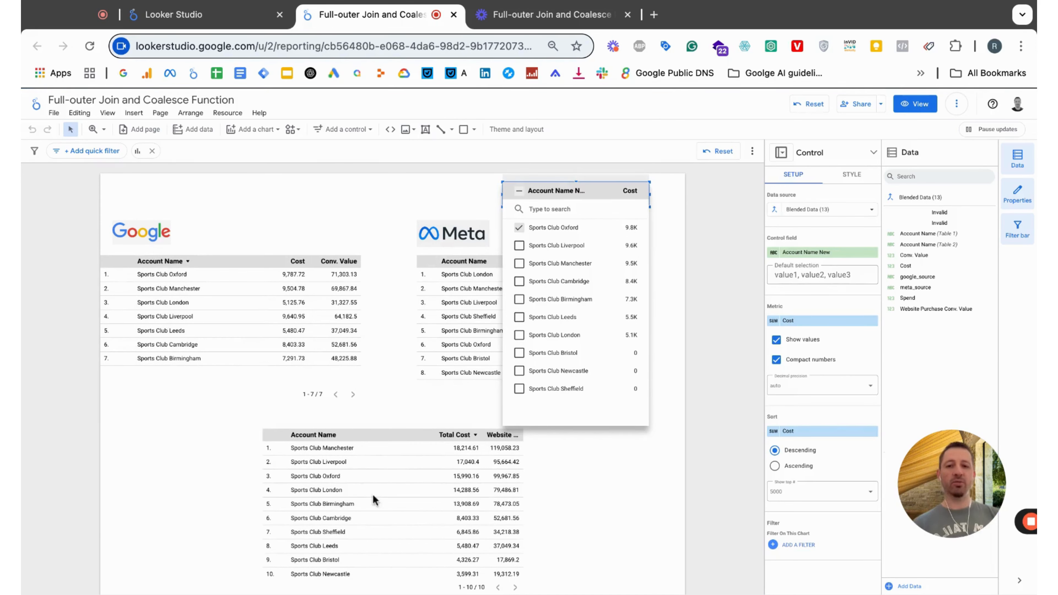
click(622, 263)
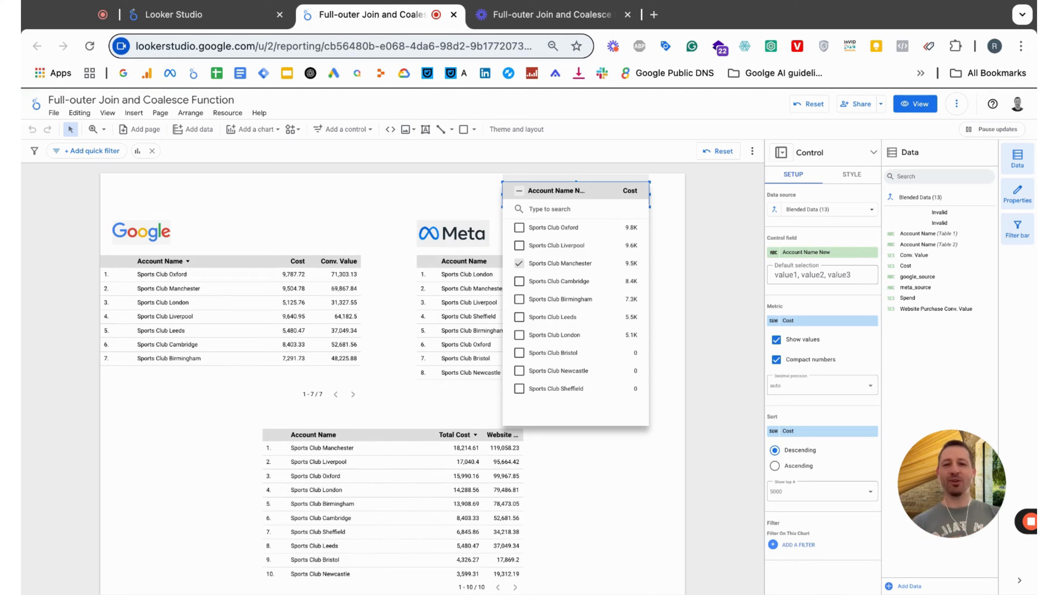
click(399, 206)
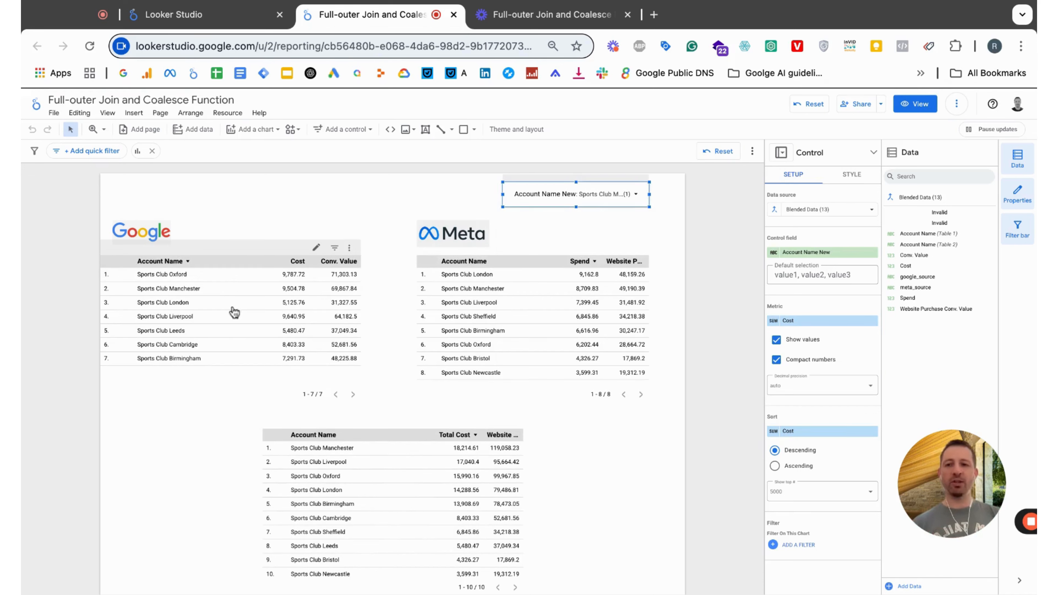
Clear the account filter from the report and review the accounts offered by the Account Name New control
click(274, 305)
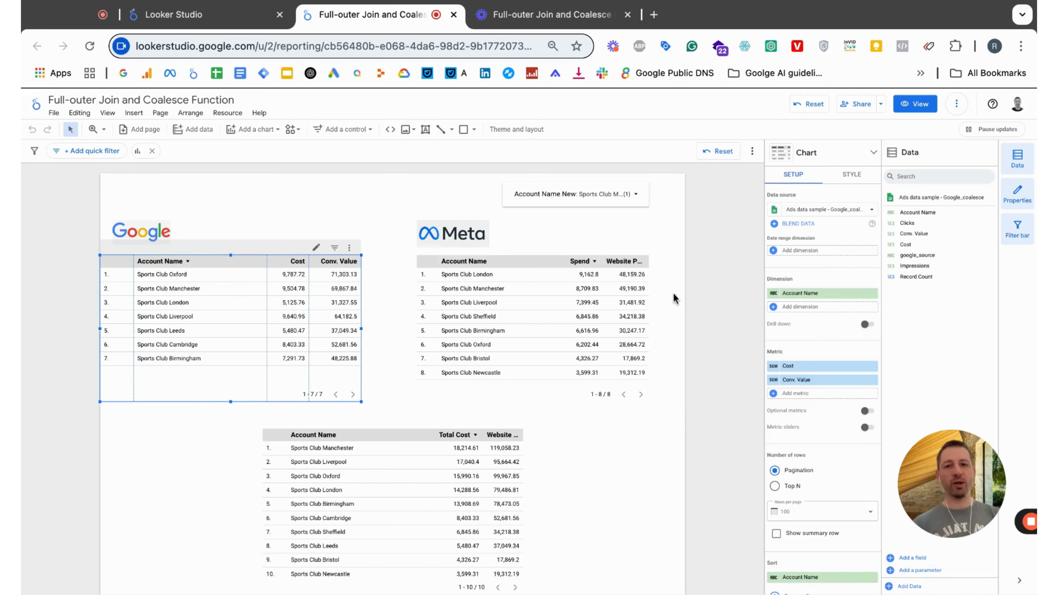
click(407, 210)
click(152, 151)
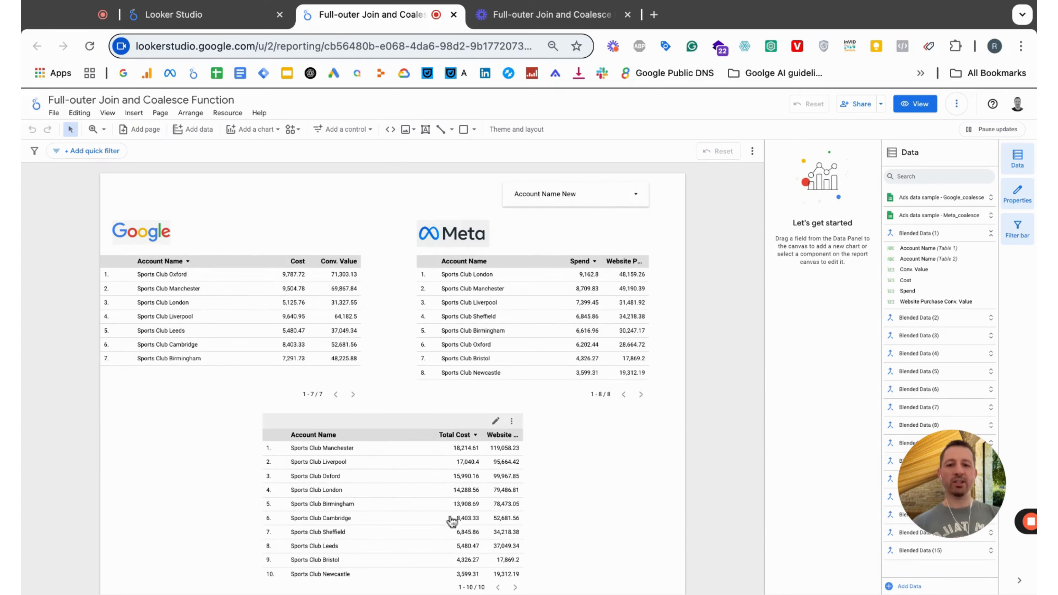
click(571, 197)
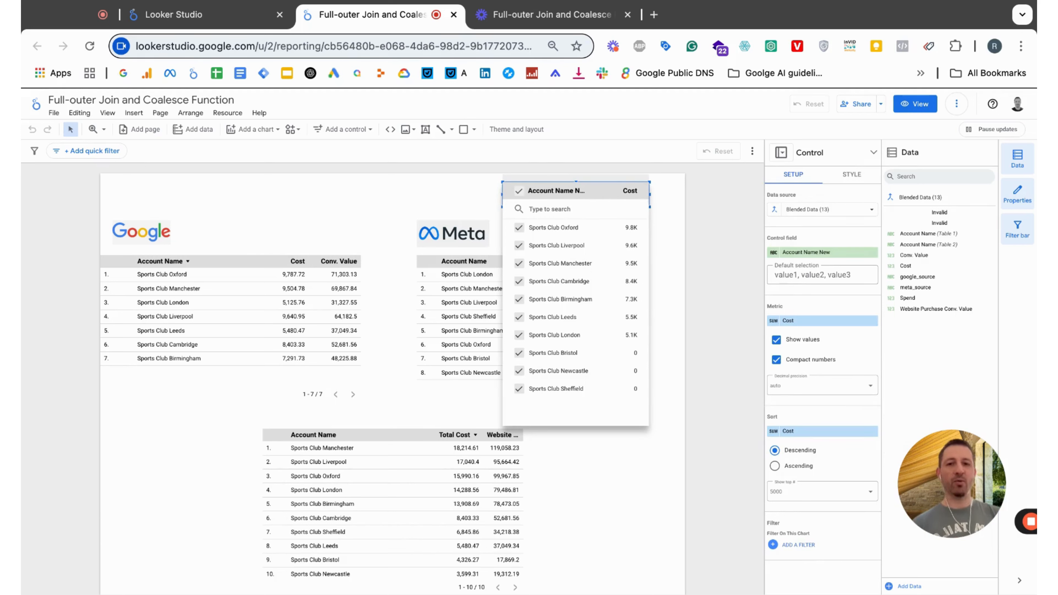
click(772, 256)
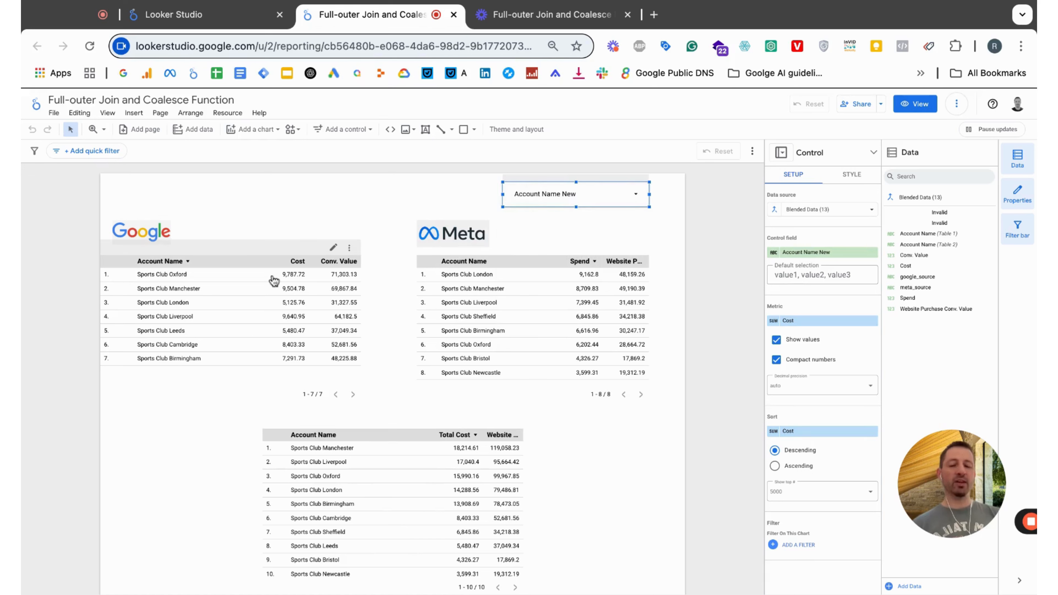
Examine the formulas behind the Account Name dimension and the Total Cost metric of the blended table
click(377, 499)
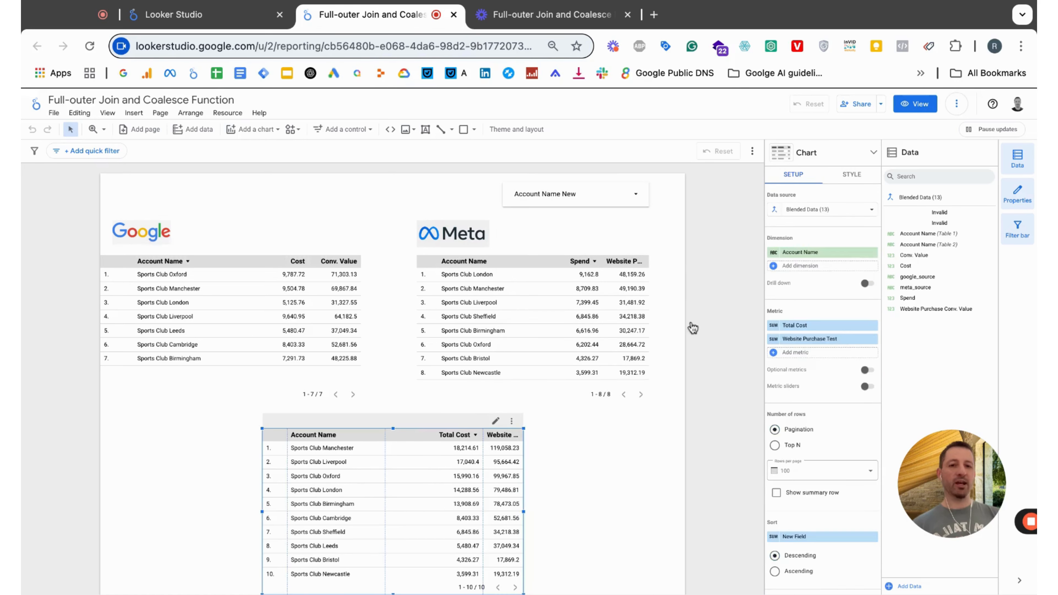
click(776, 258)
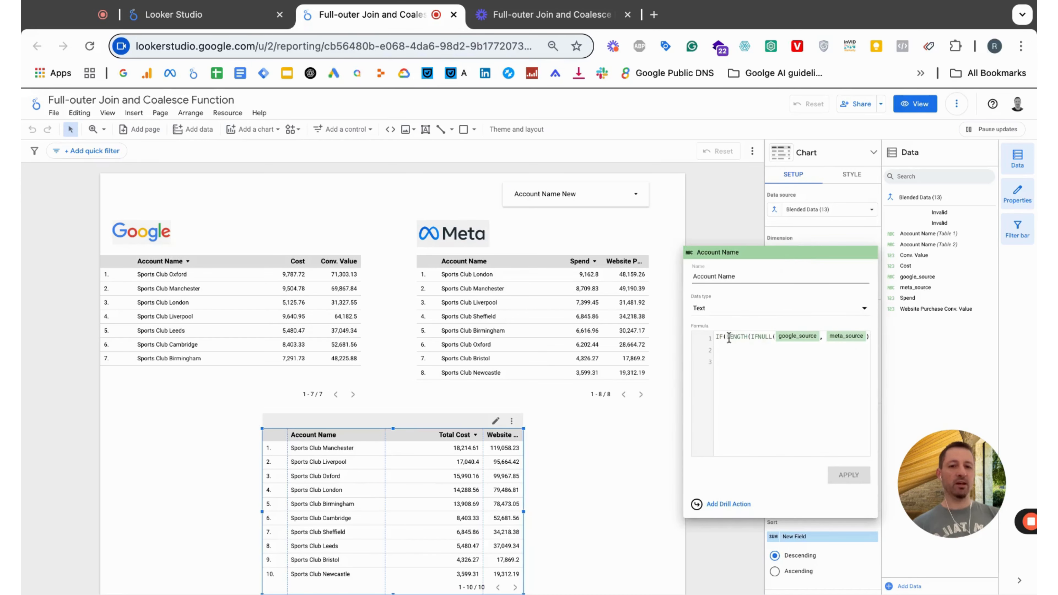
click(821, 339)
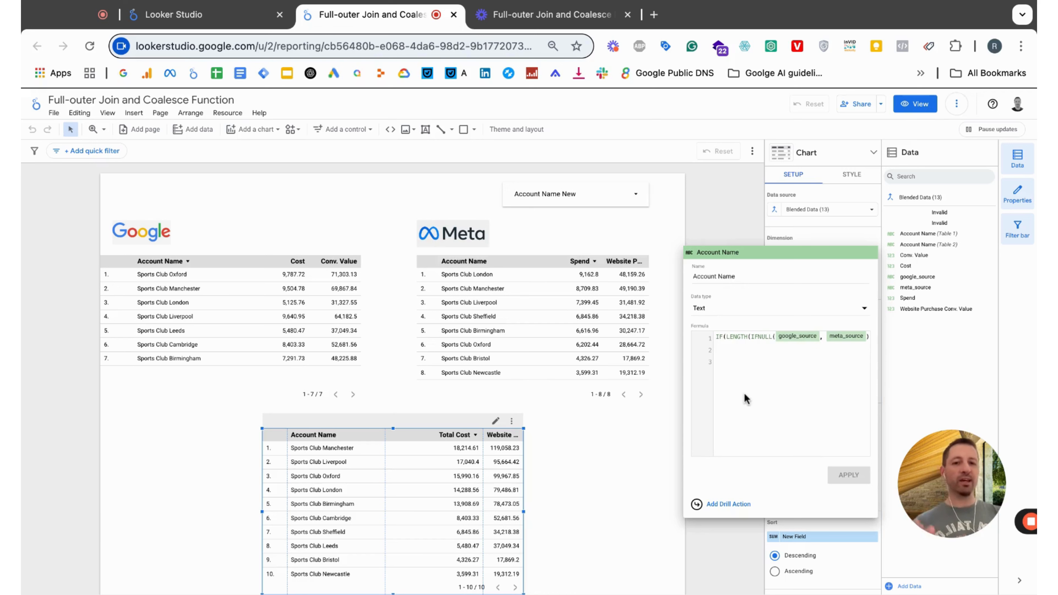
scroll(785, 342, right, 3)
scroll(784, 343, right, 5)
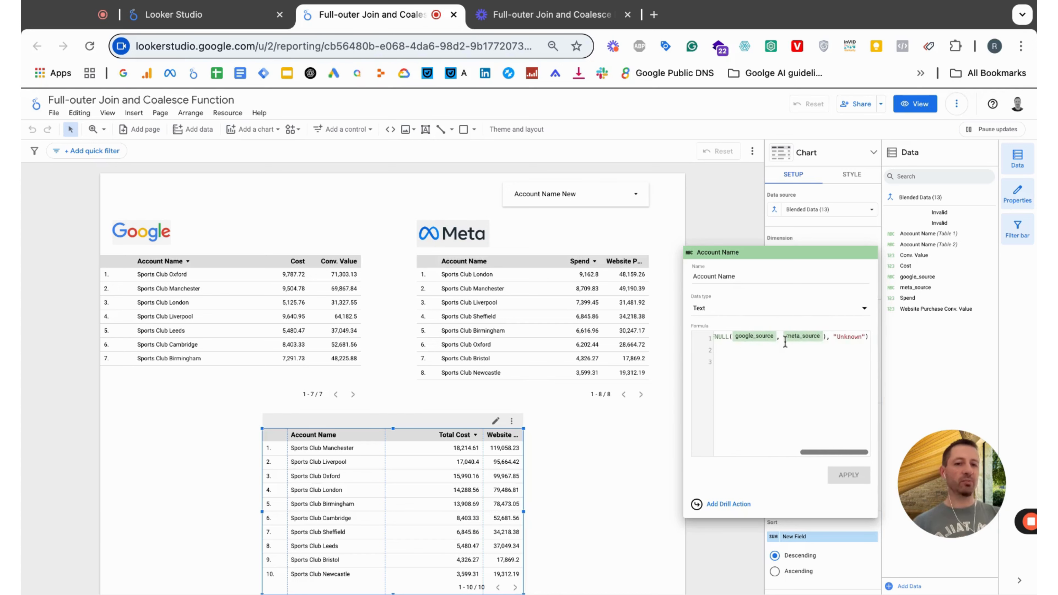
scroll(785, 343, left, 8)
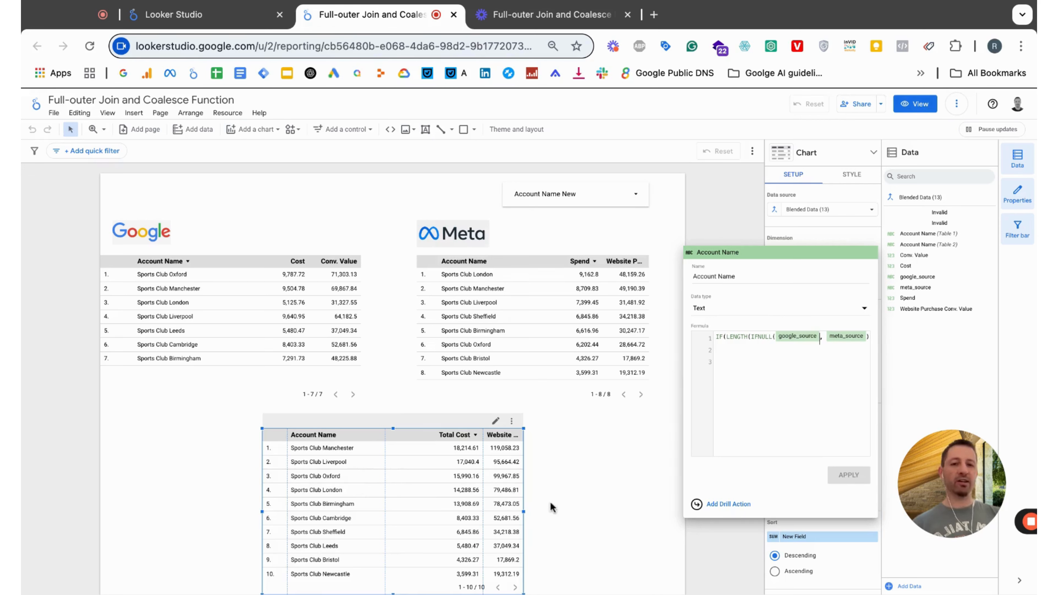
click(724, 212)
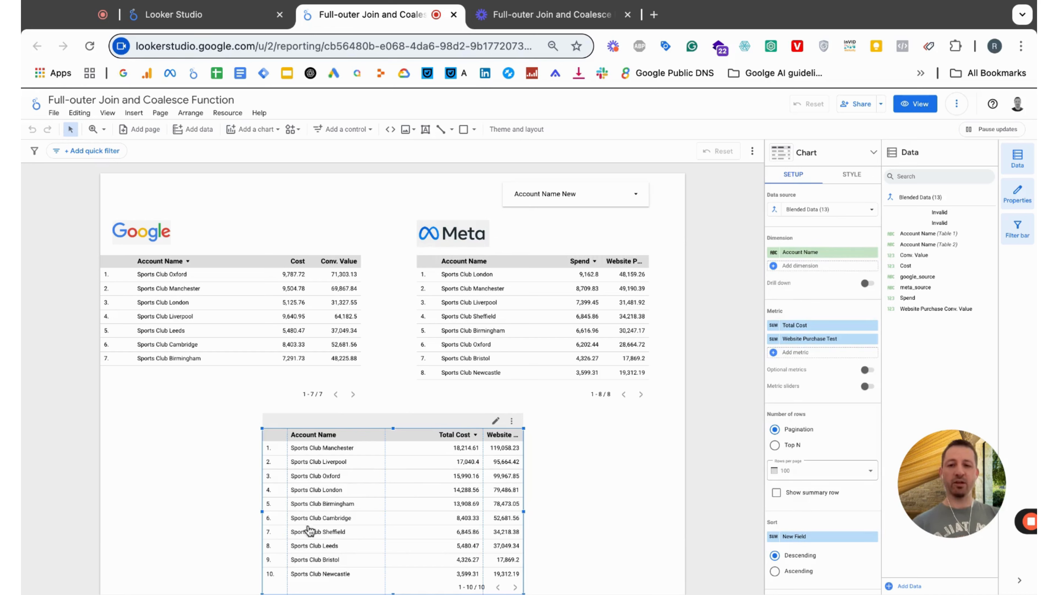
click(774, 326)
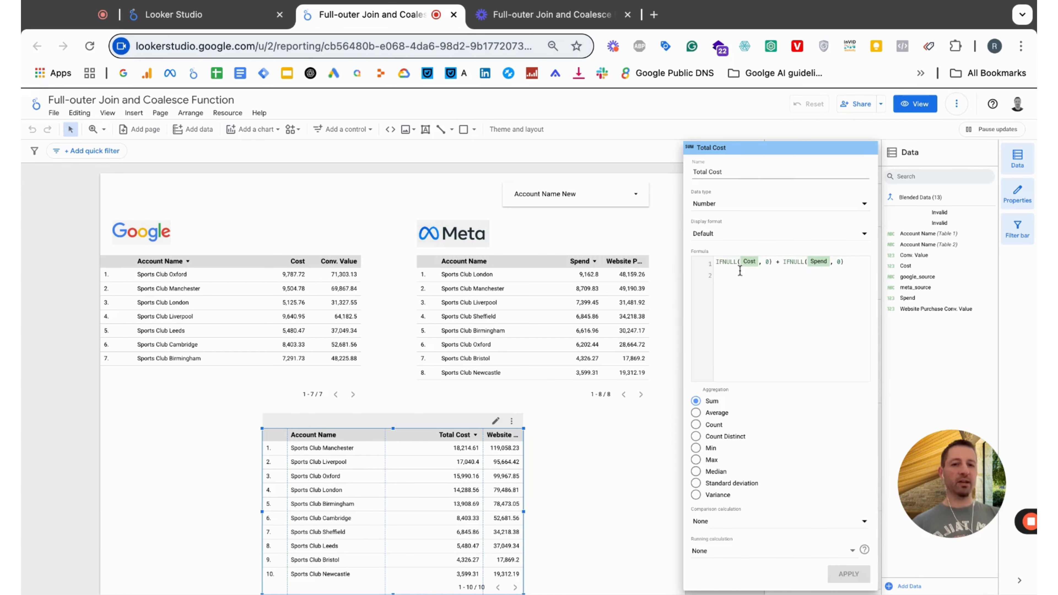
click(666, 241)
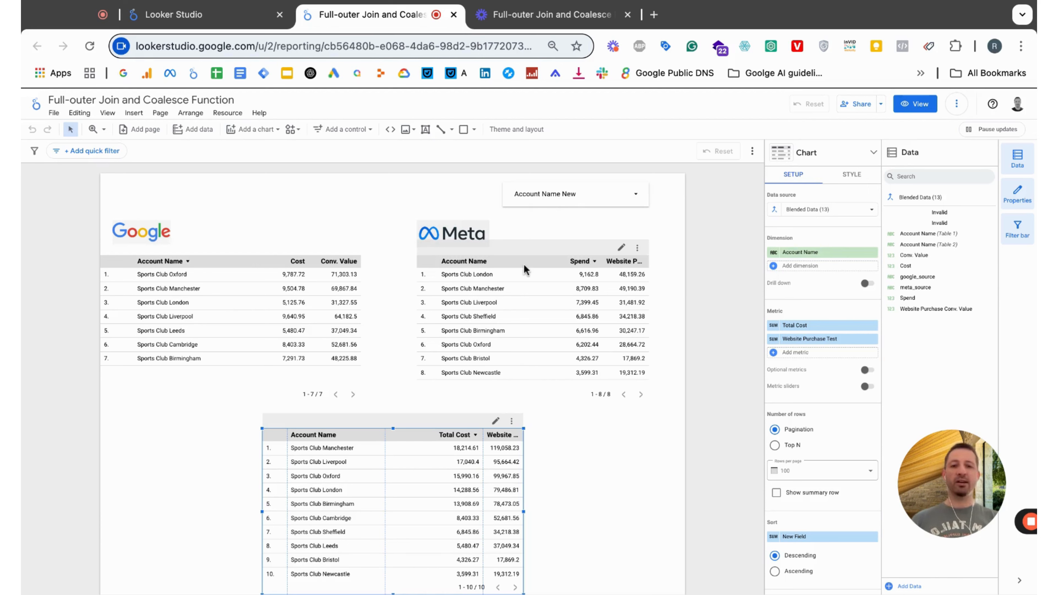
Examine the formula of the Account Name New control field in the account drop-down control
click(555, 202)
click(522, 197)
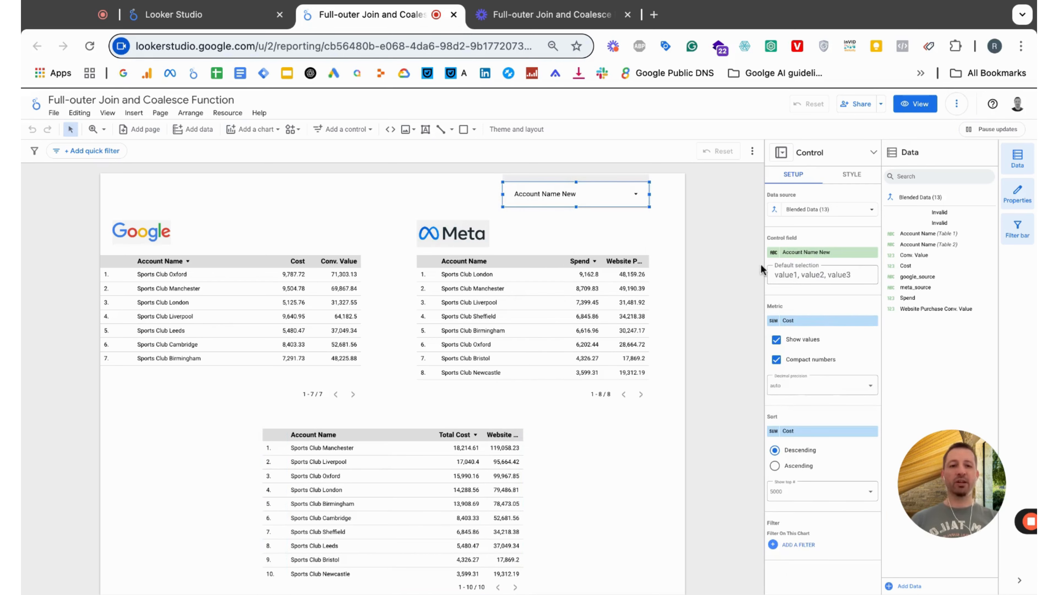
click(773, 258)
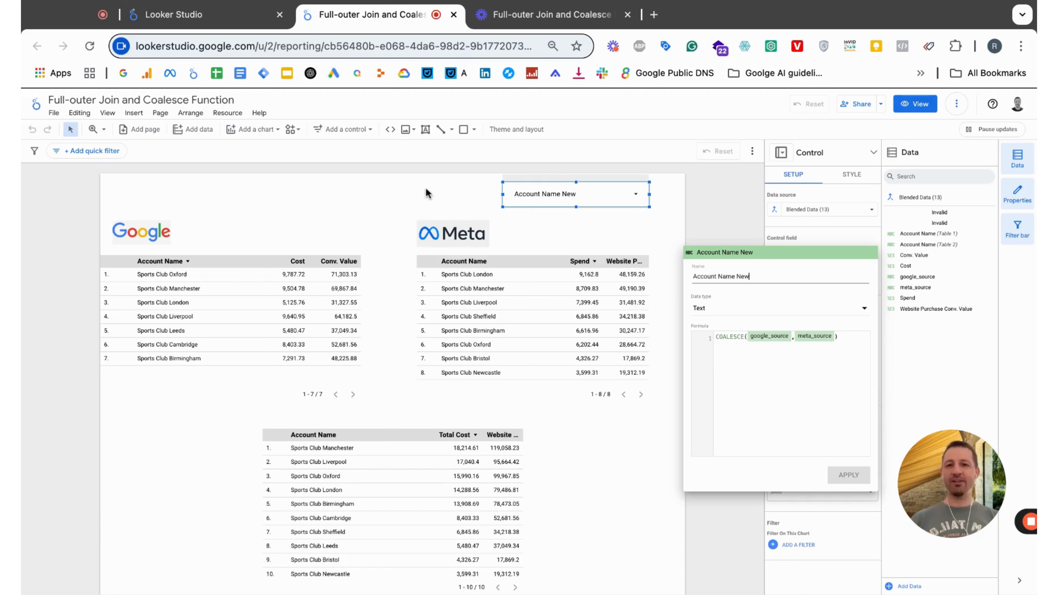
click(220, 305)
Inspect the name, field ID and formula of the google_source calculated field in the Google table's data source
click(215, 307)
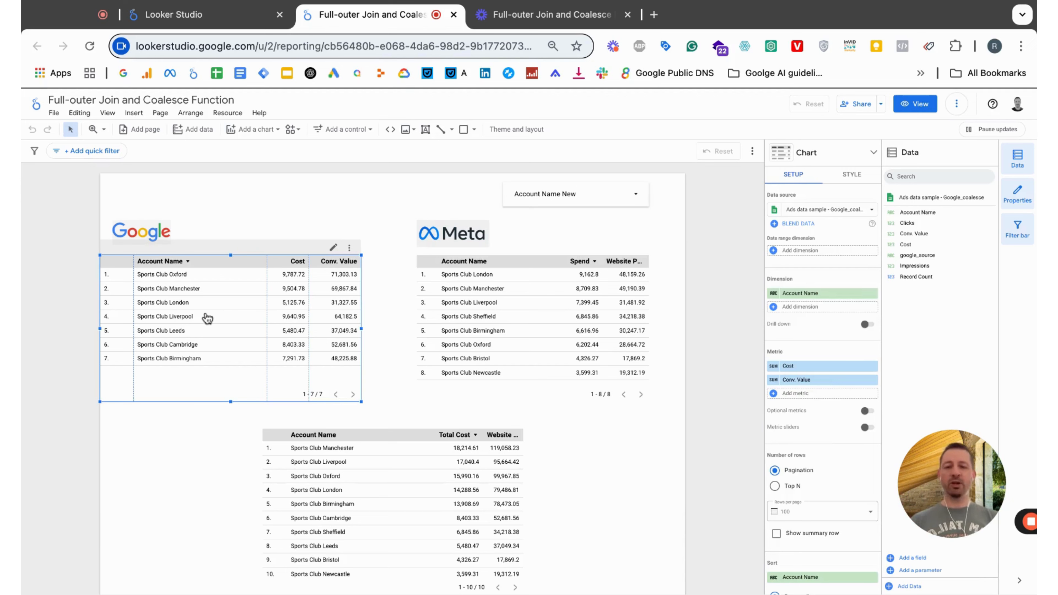
click(920, 558)
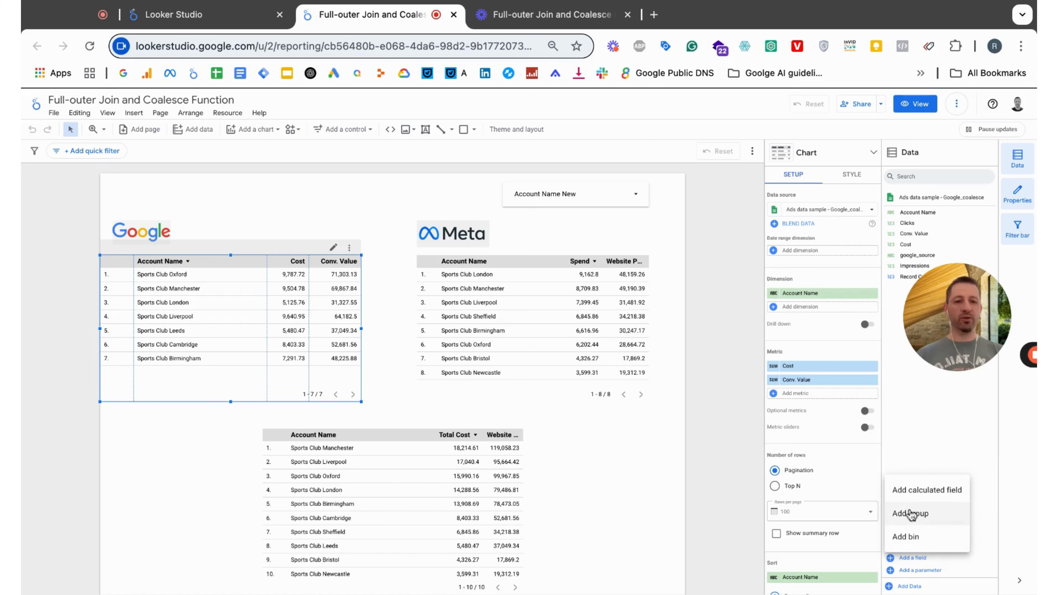
click(921, 493)
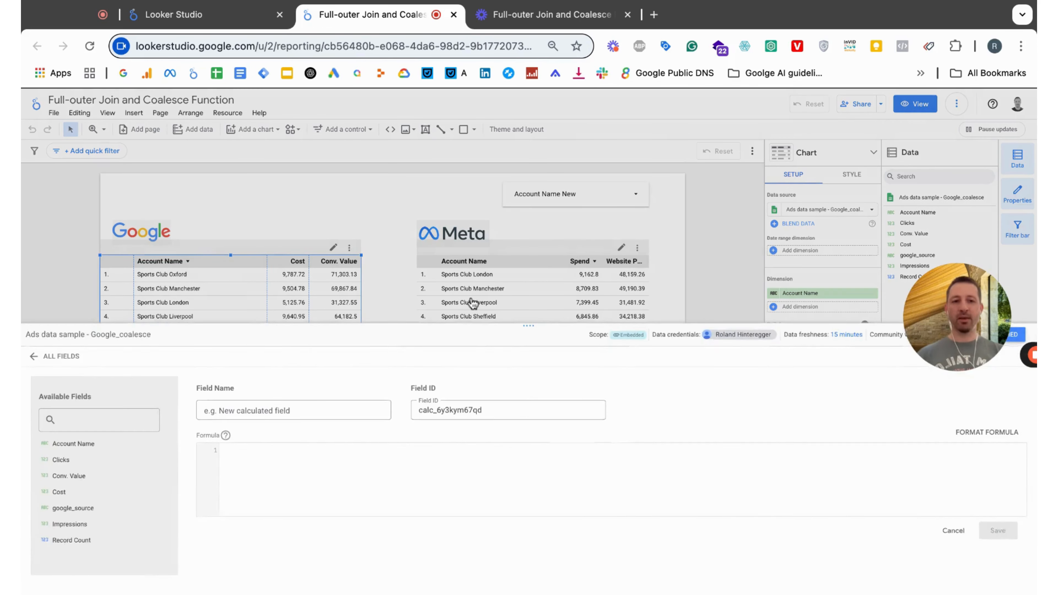
click(34, 357)
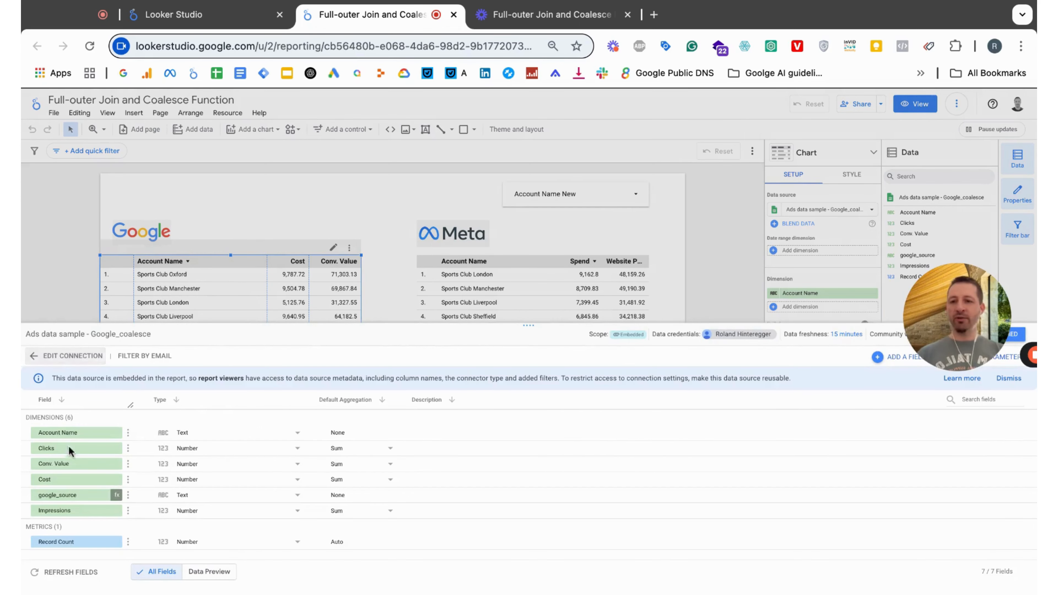
click(114, 495)
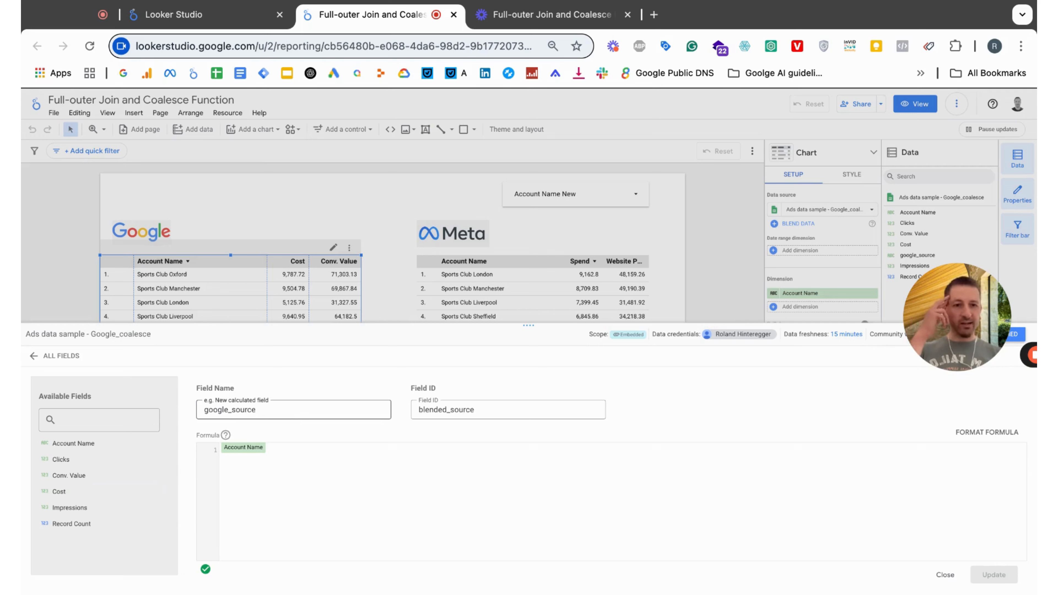
click(455, 403)
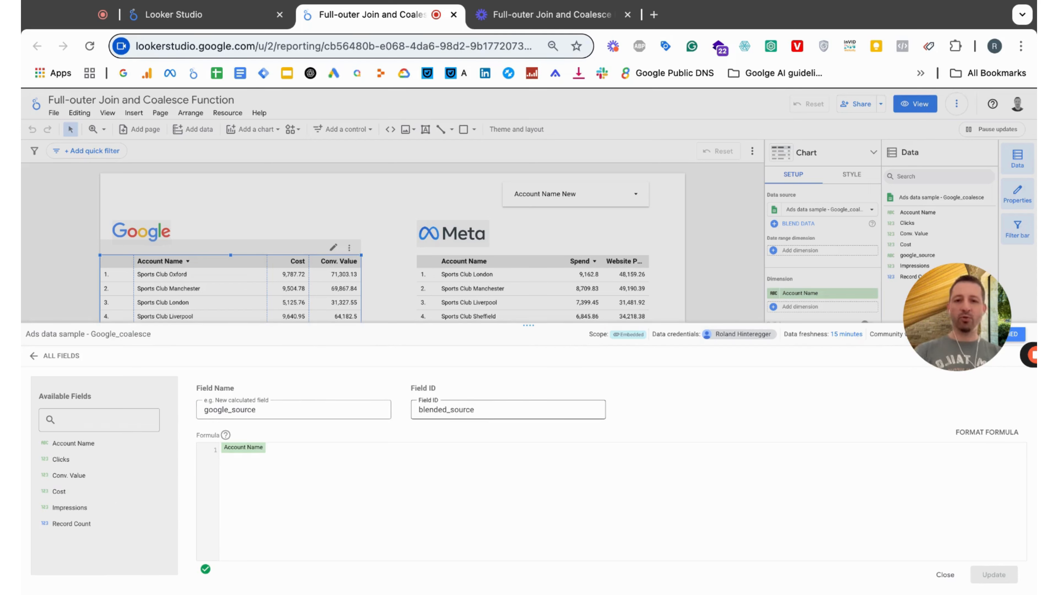
click(289, 451)
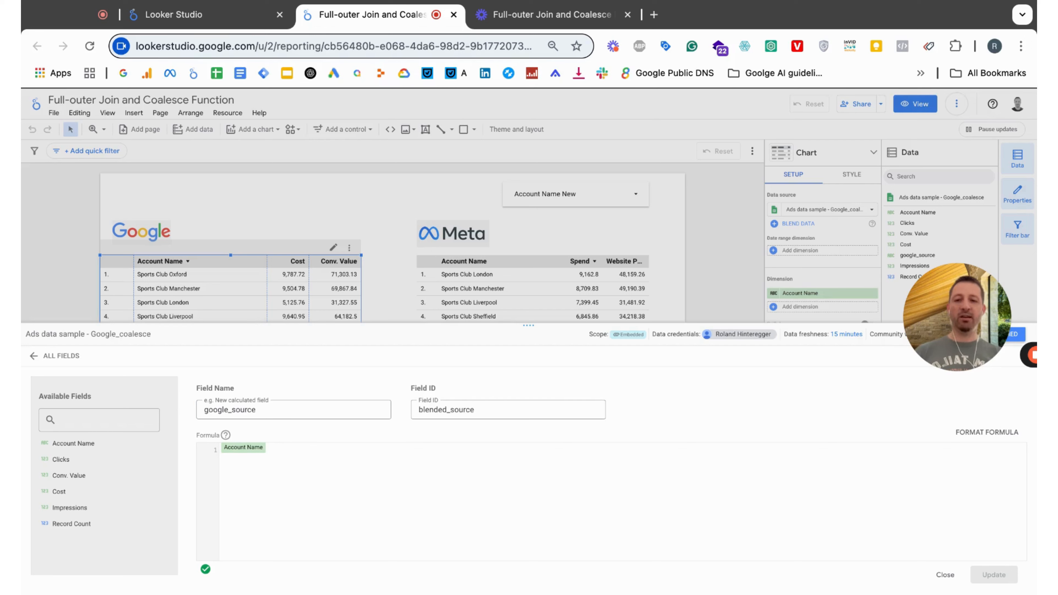
click(464, 413)
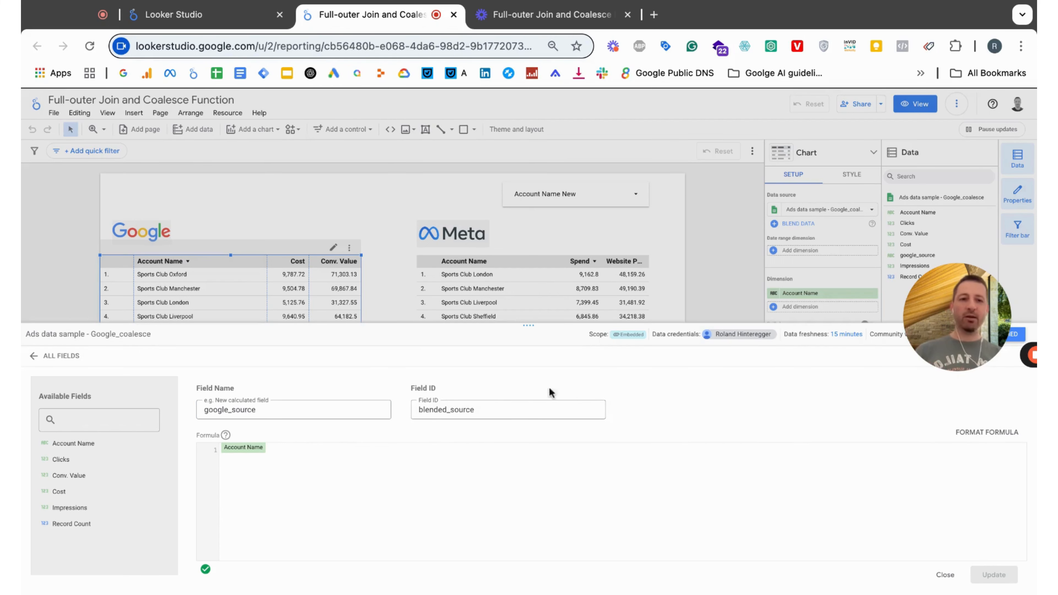
drag(969, 364, 934, 287)
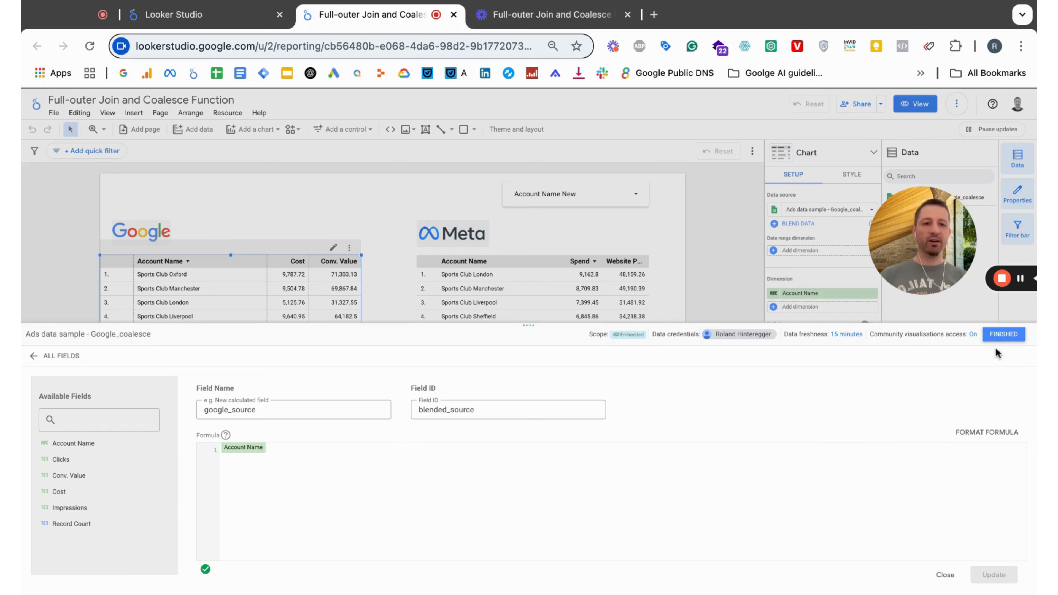
click(1001, 335)
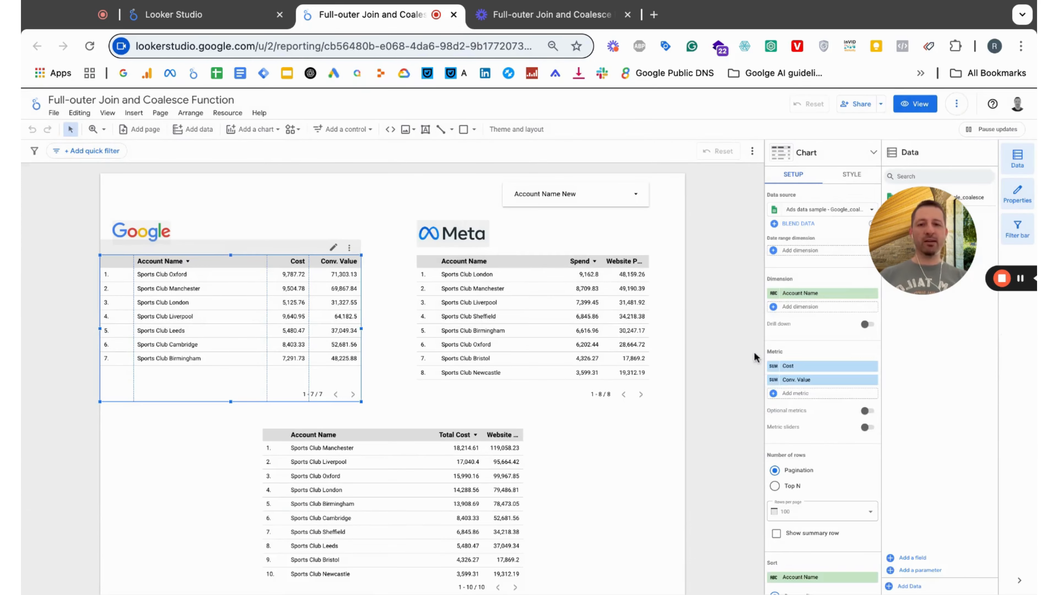
Inspect the name, field ID and formula of the meta_source calculated field in the Meta table's data source
click(526, 316)
click(910, 557)
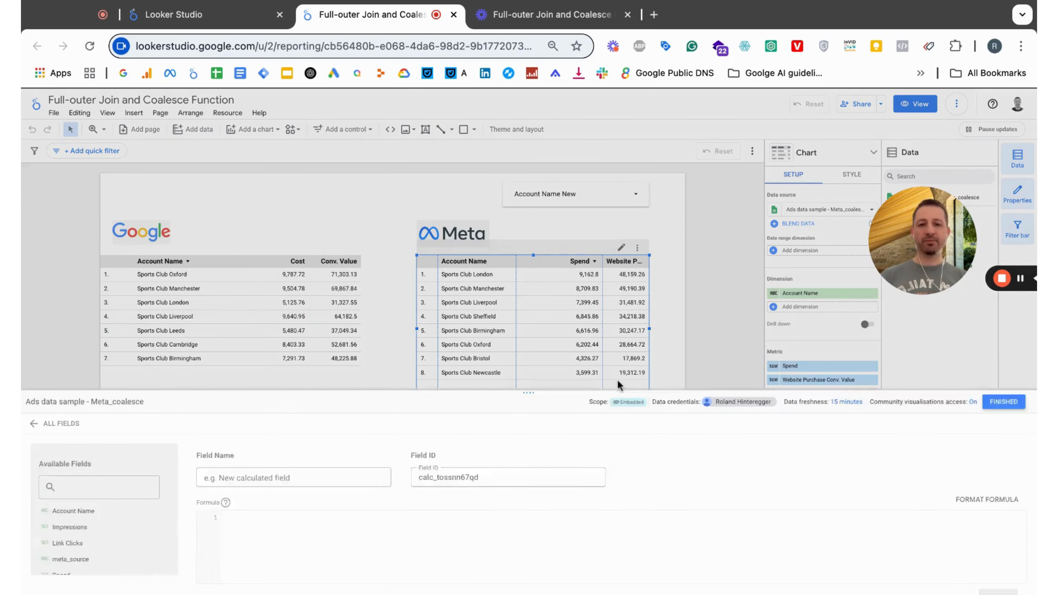
click(49, 357)
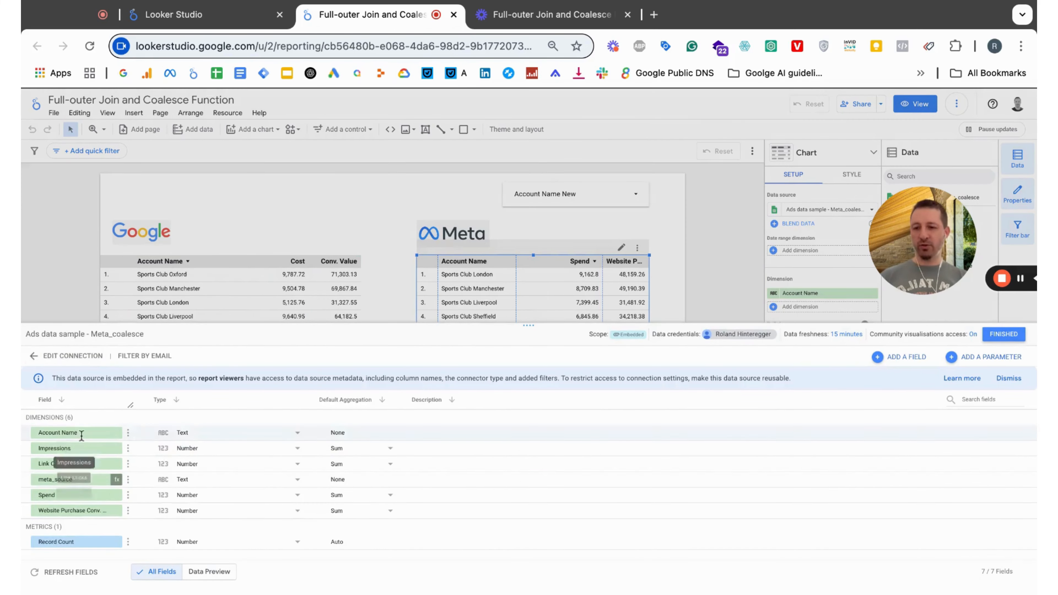
click(117, 480)
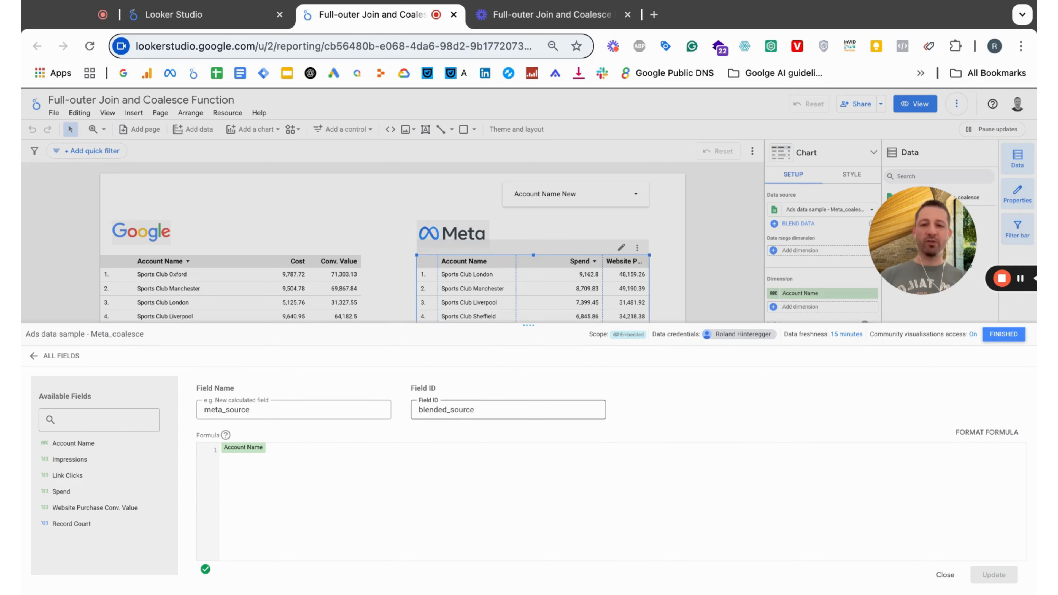
drag(496, 408, 417, 409)
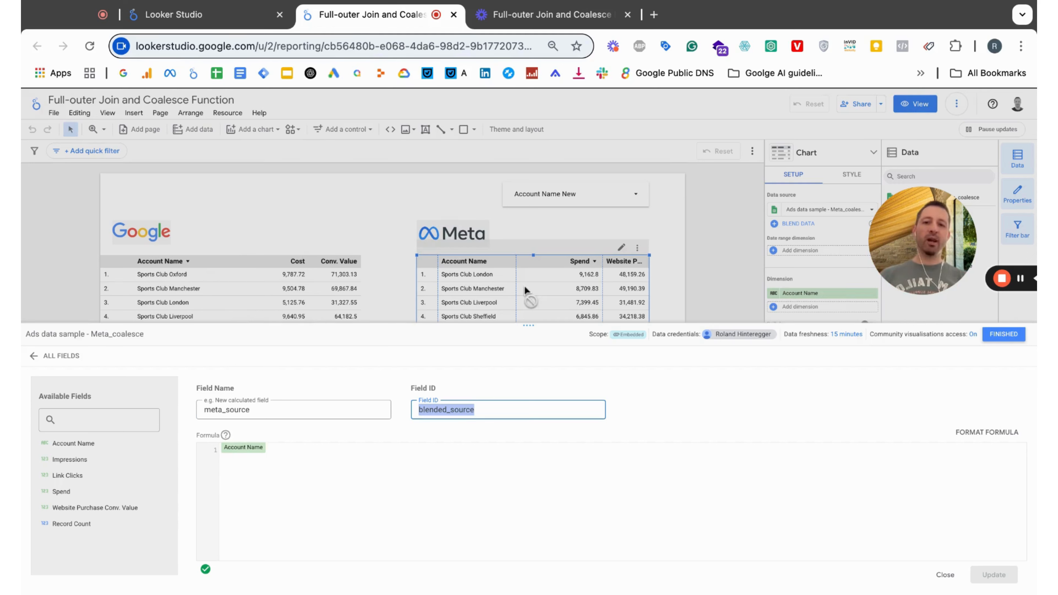
click(1001, 343)
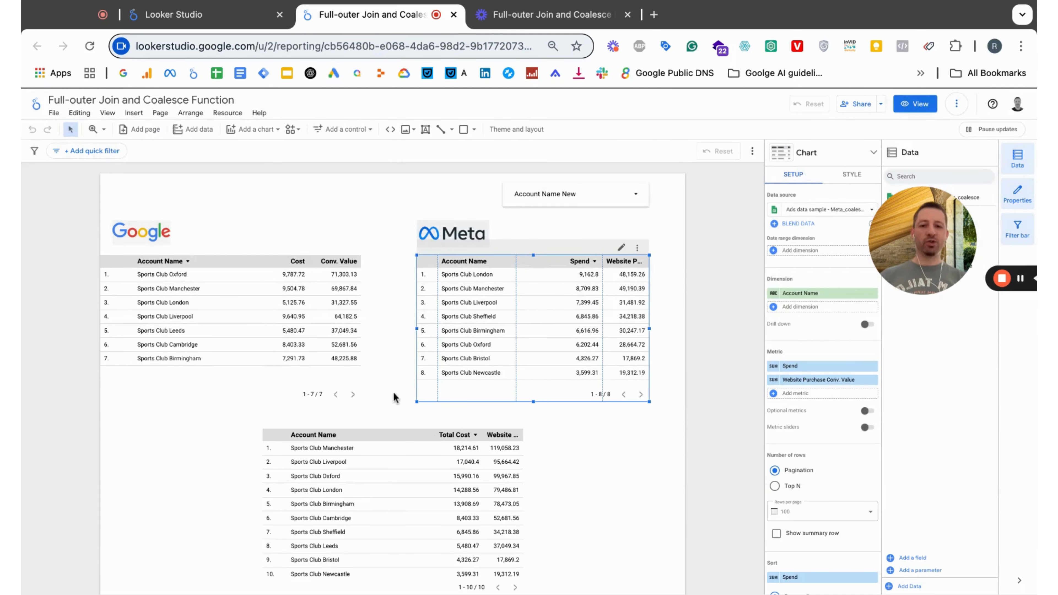
Filter the account drop-down control to only Sports Club Leeds and review the formula of its Account Name New control field
click(393, 516)
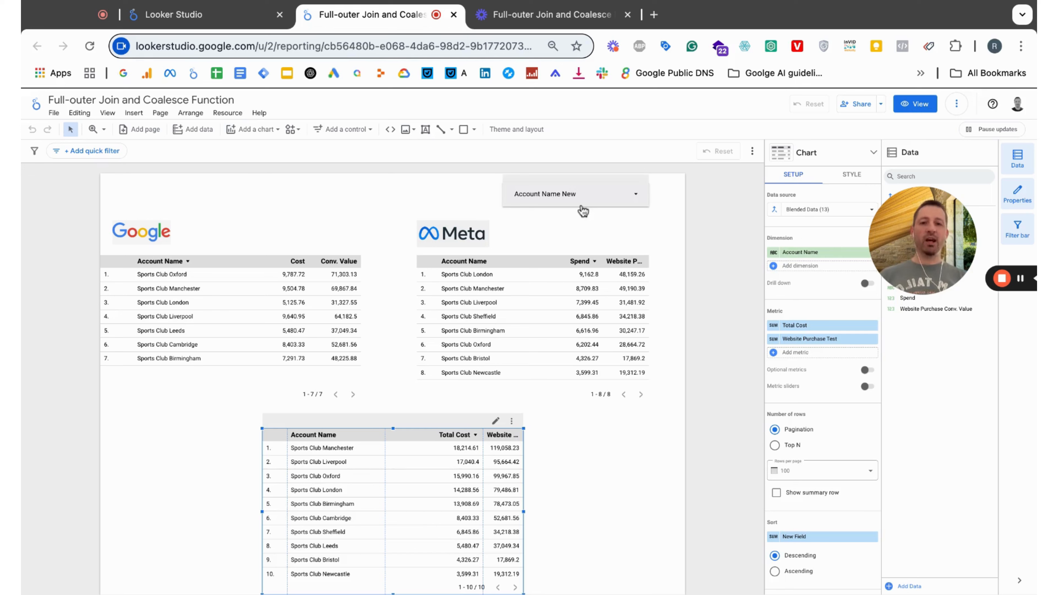
click(576, 196)
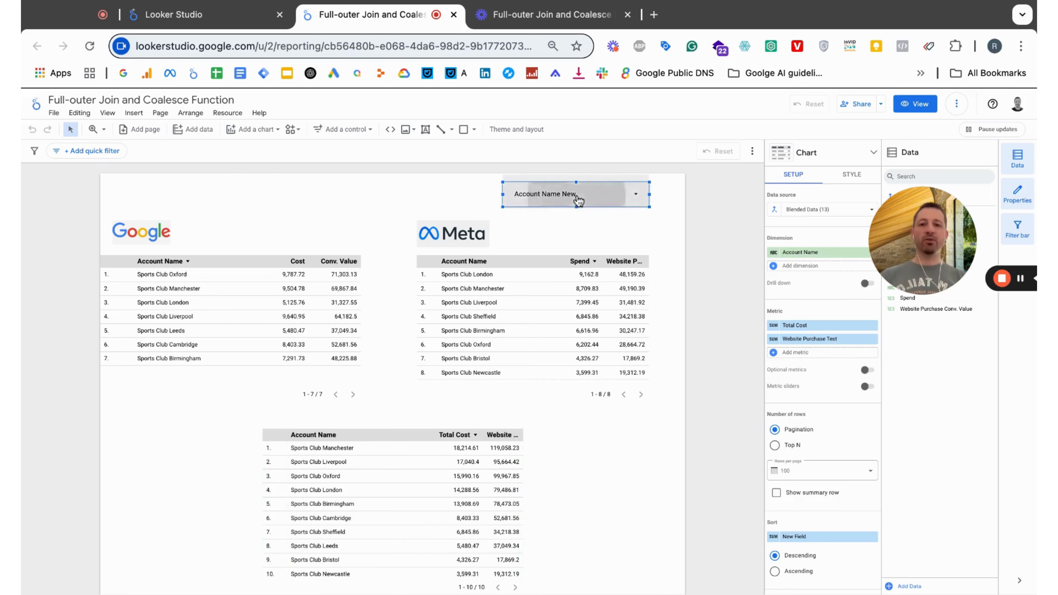
click(550, 204)
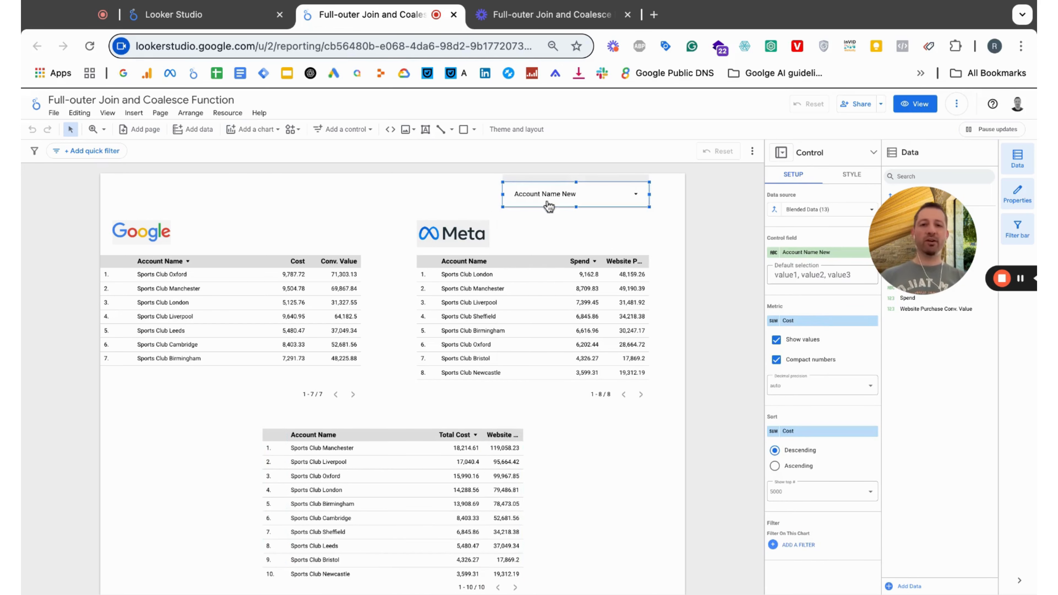
click(579, 198)
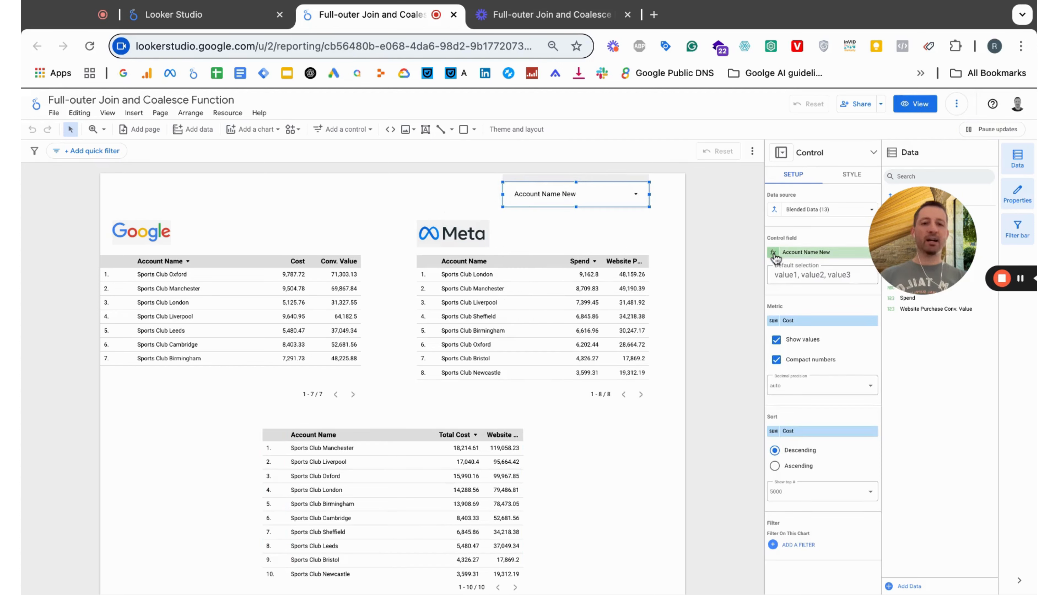
click(637, 203)
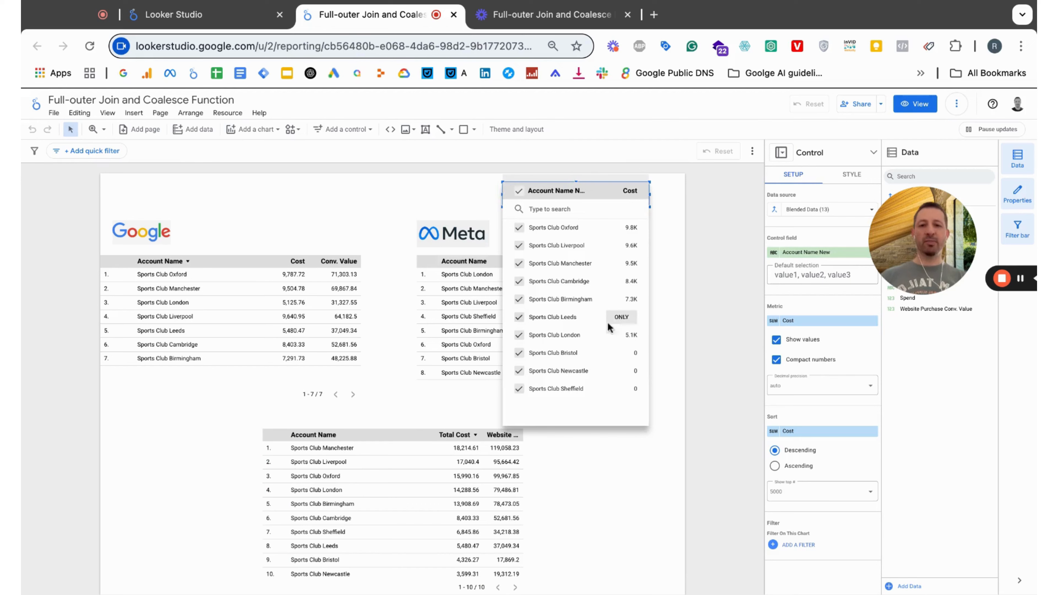
click(622, 318)
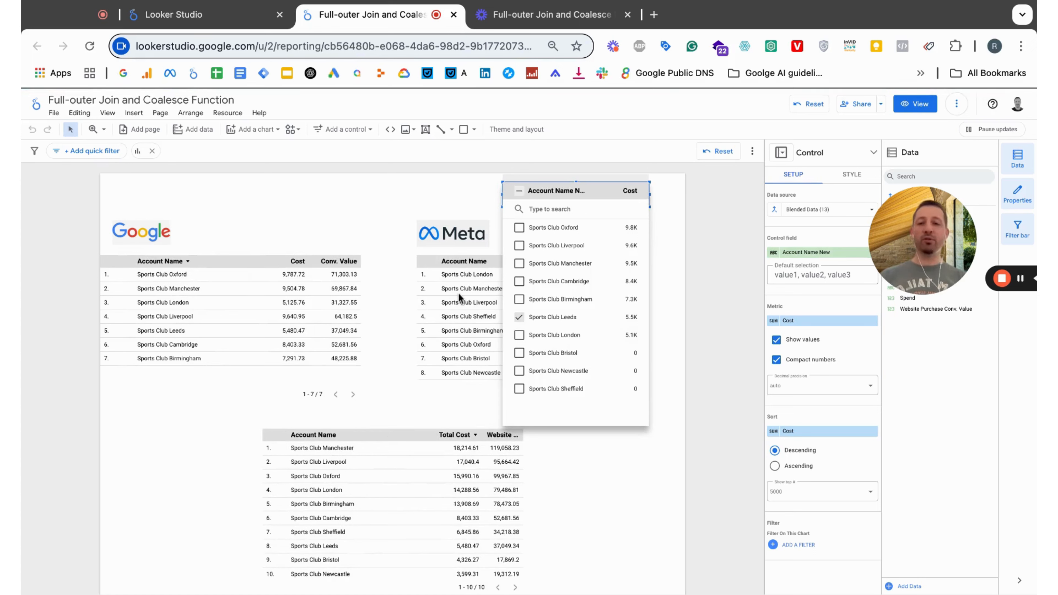
click(369, 191)
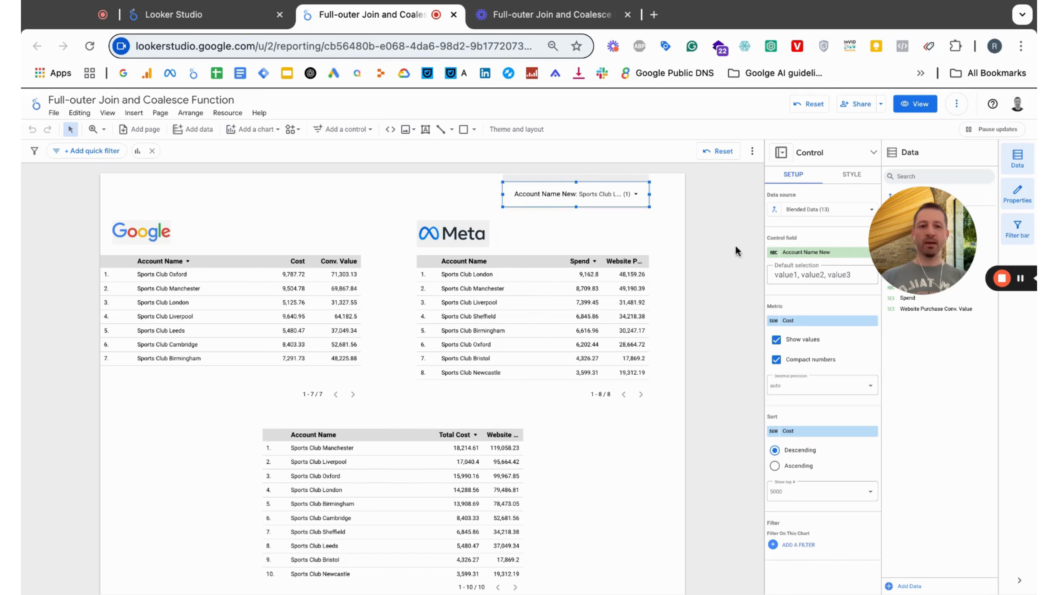
click(774, 252)
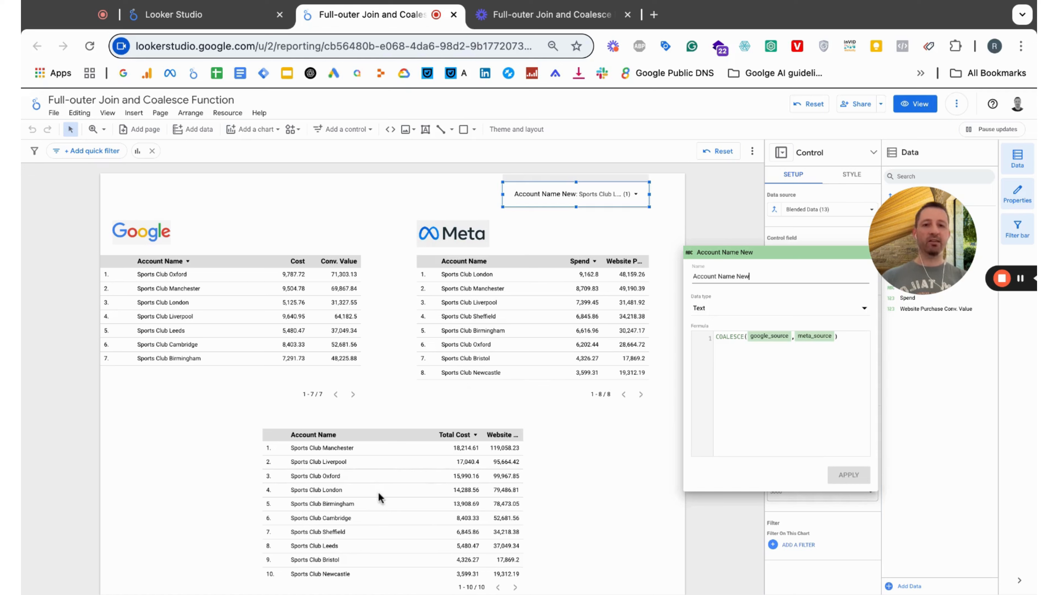
key(Escape)
Hide the google_source calculated field in the Google table's data source and close the data source editor
click(264, 288)
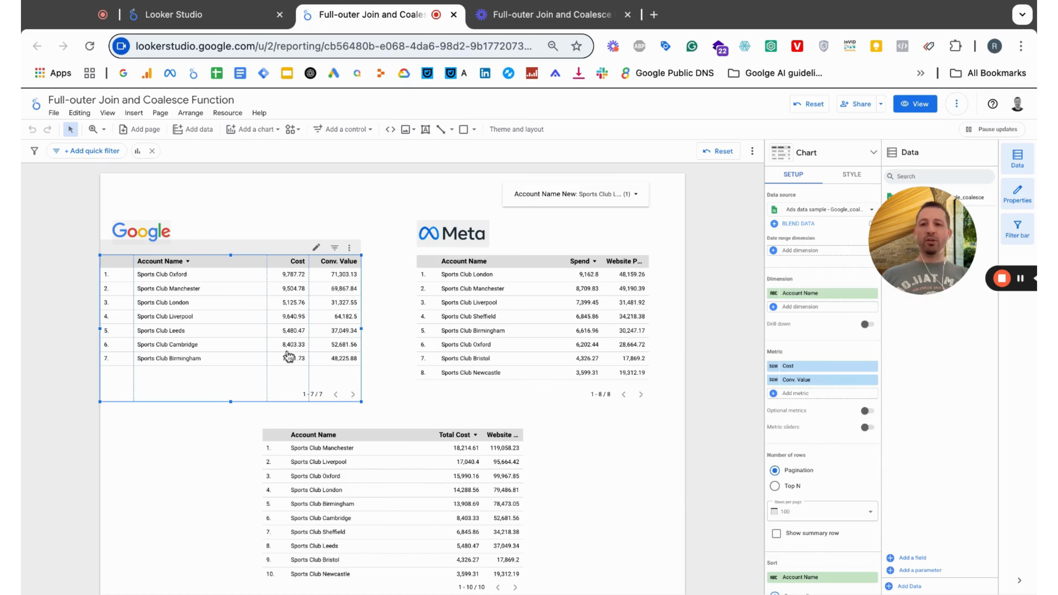
click(907, 557)
click(910, 491)
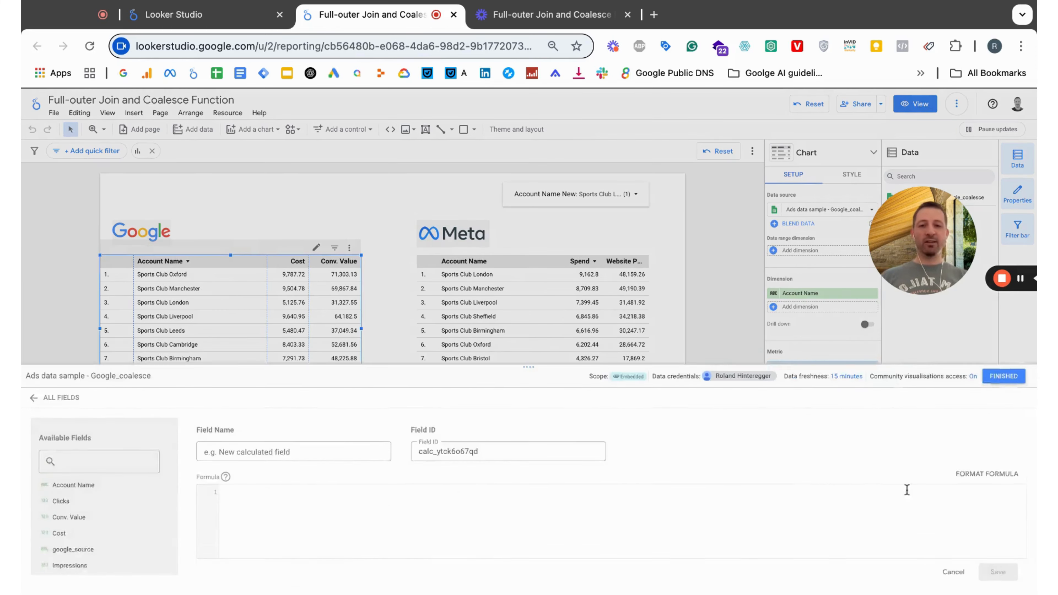
click(58, 355)
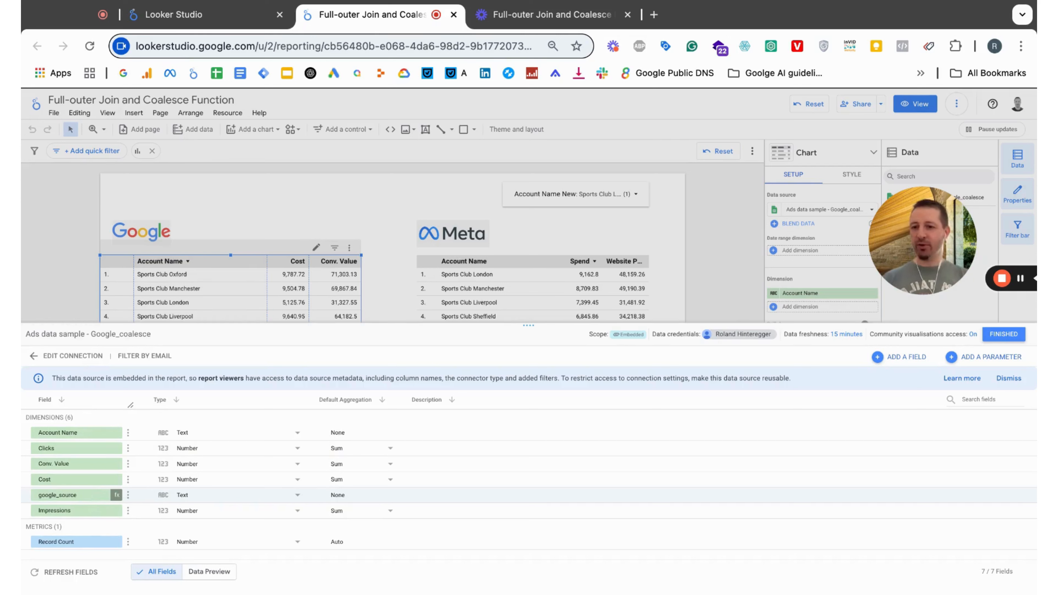
click(74, 495)
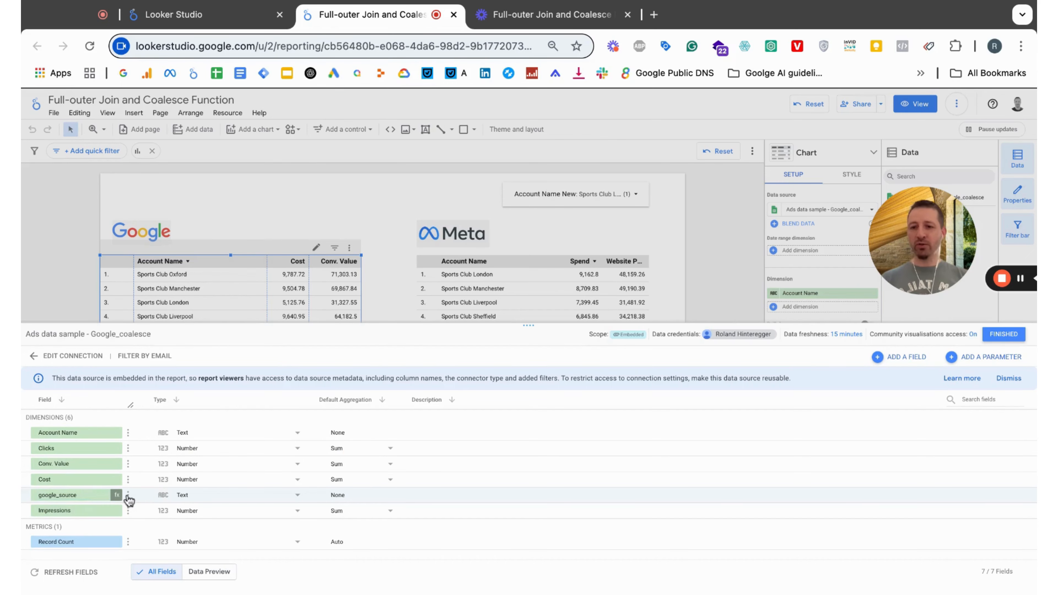
scroll(128, 498, up, 5)
scroll(128, 498, left, 2)
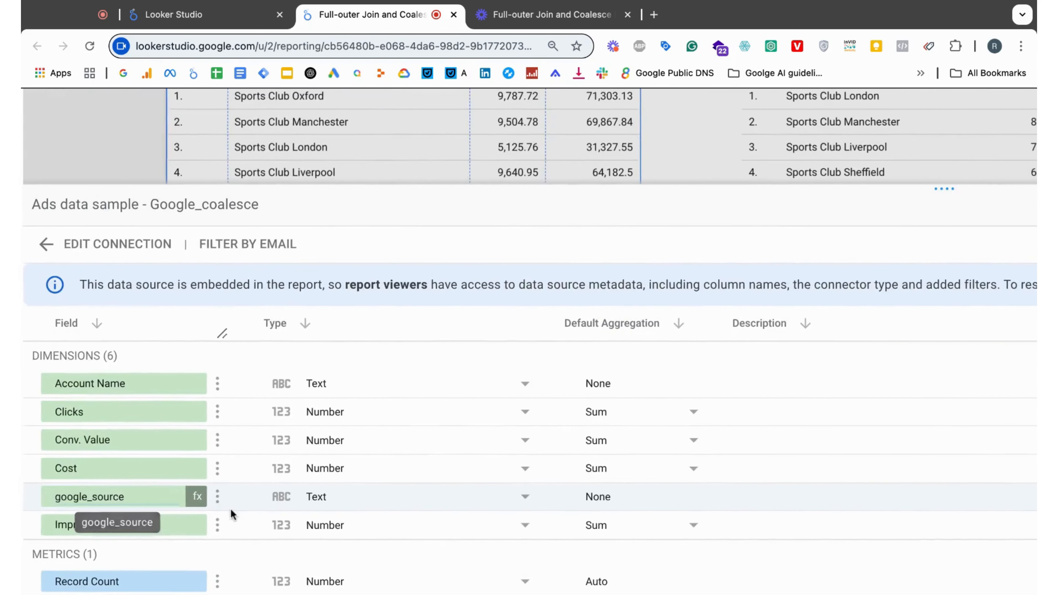
click(218, 498)
scroll(296, 508, down, 3)
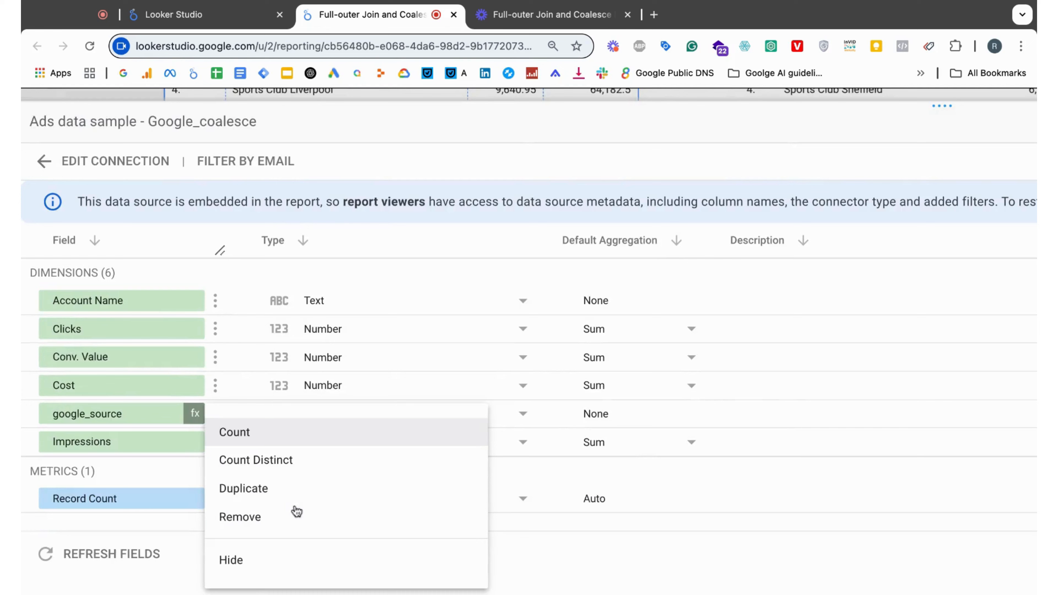
click(255, 566)
key(Escape)
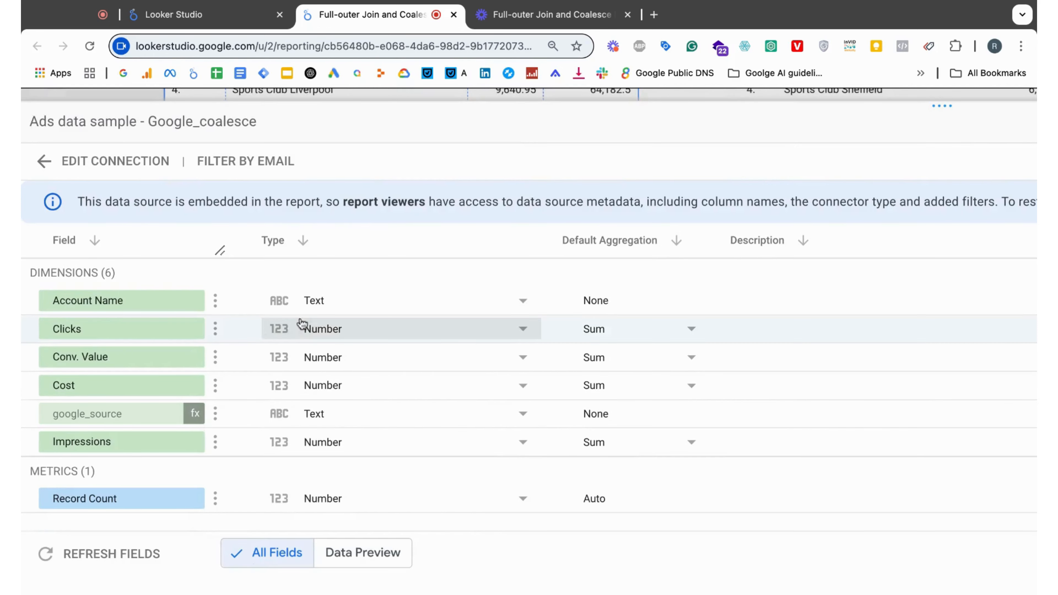
scroll(265, 337, down, 5)
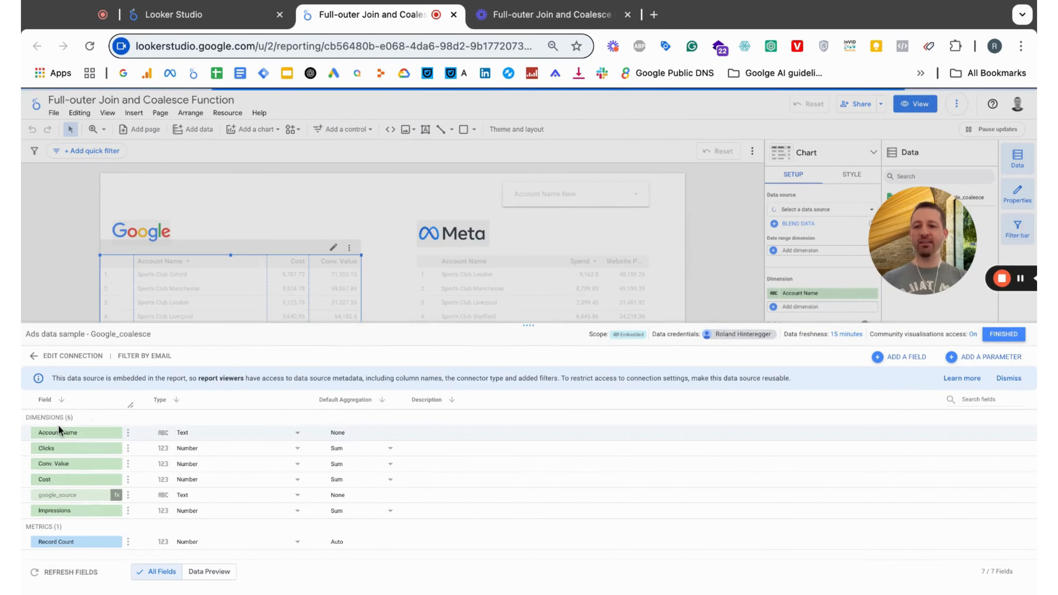
click(1002, 335)
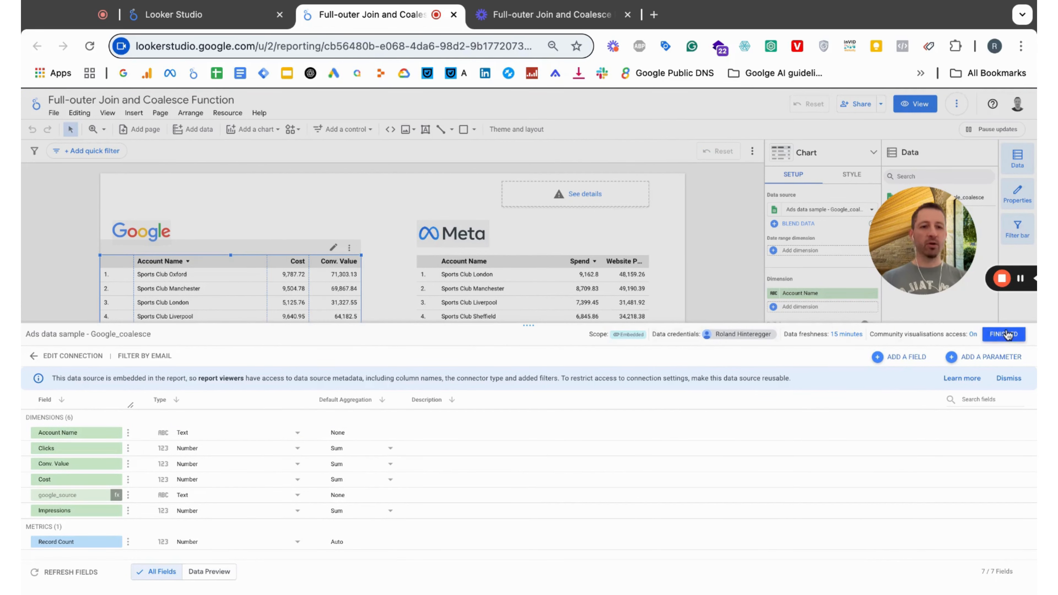
Hide the meta_source calculated field in the Meta table's data source and close the data source editor
click(533, 314)
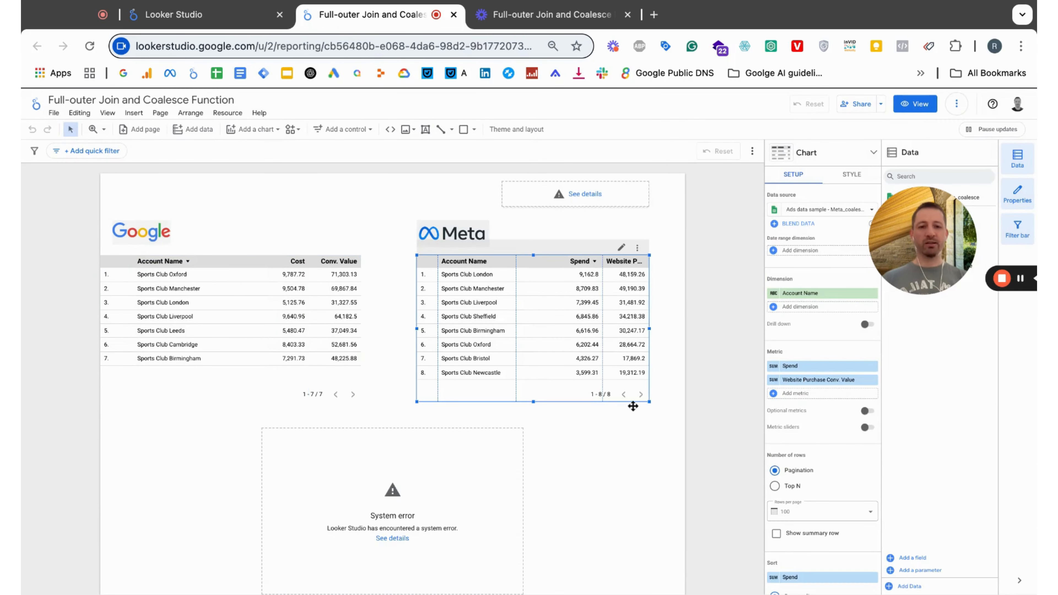
click(911, 560)
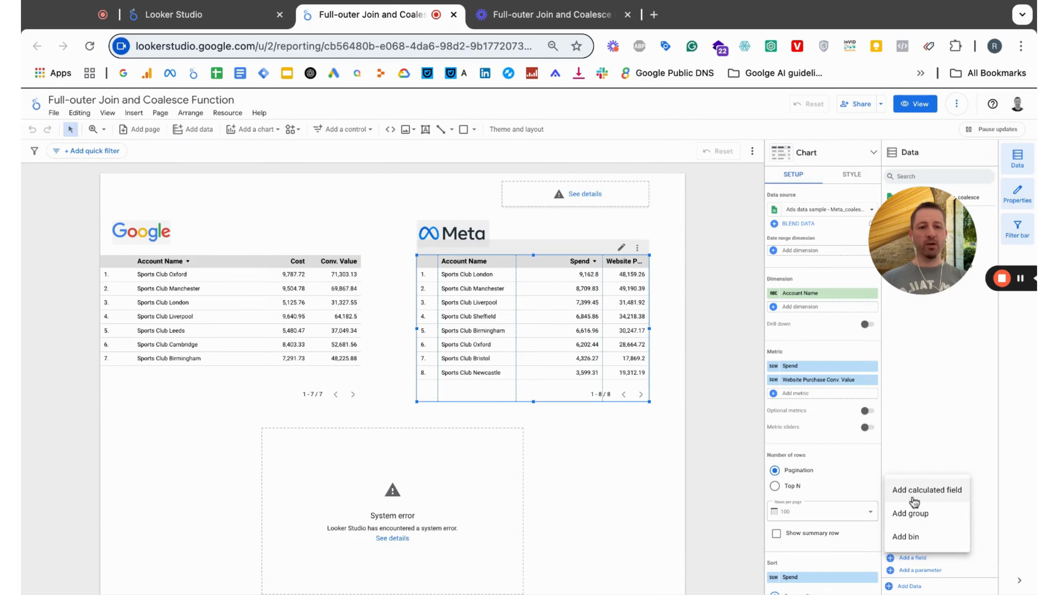
click(920, 490)
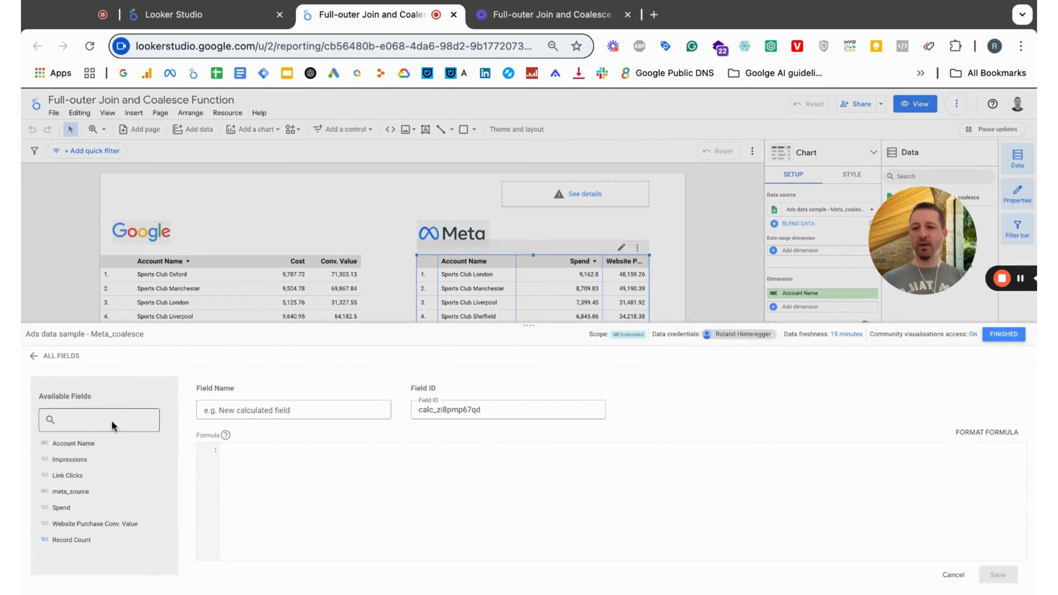
click(32, 358)
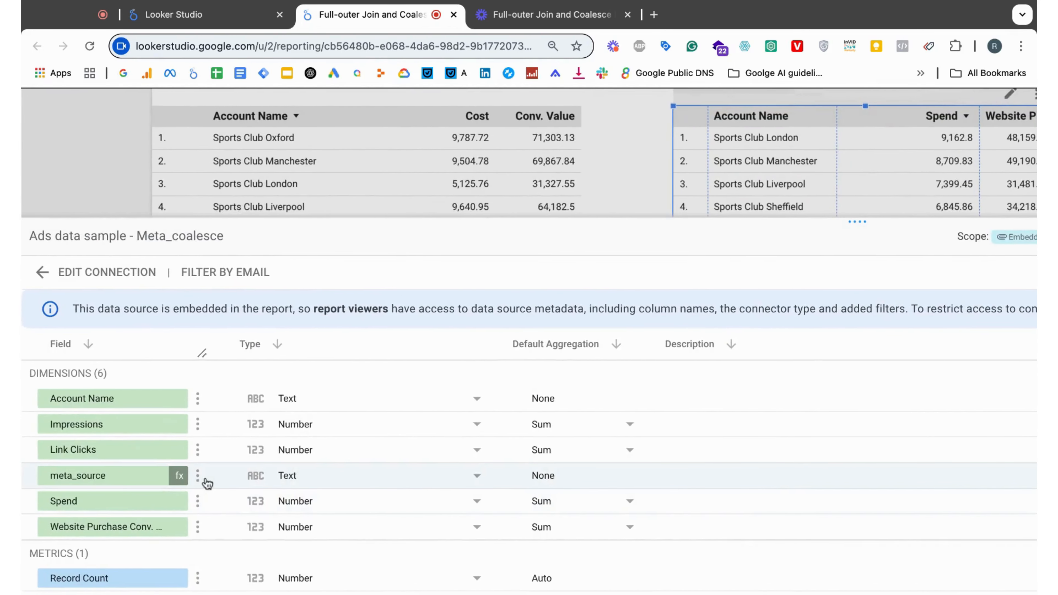
click(132, 478)
scroll(237, 552, down, 2)
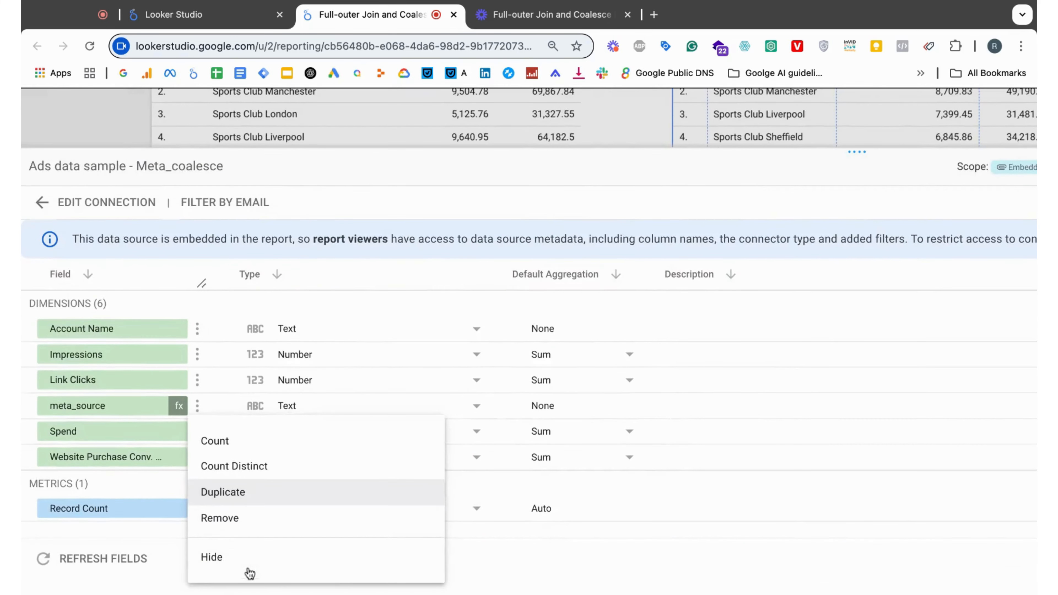
click(231, 558)
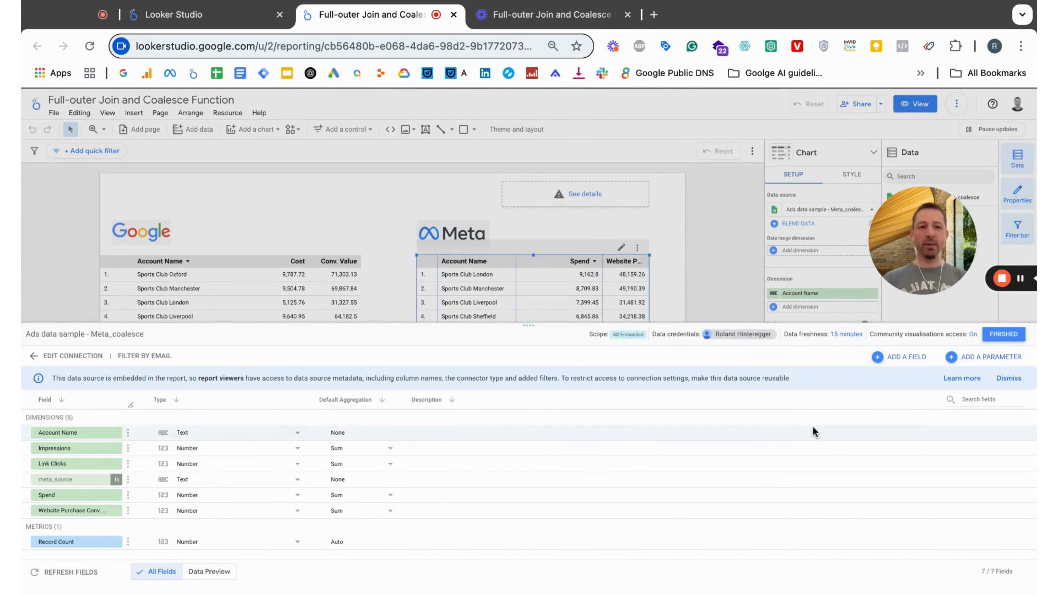
click(1003, 334)
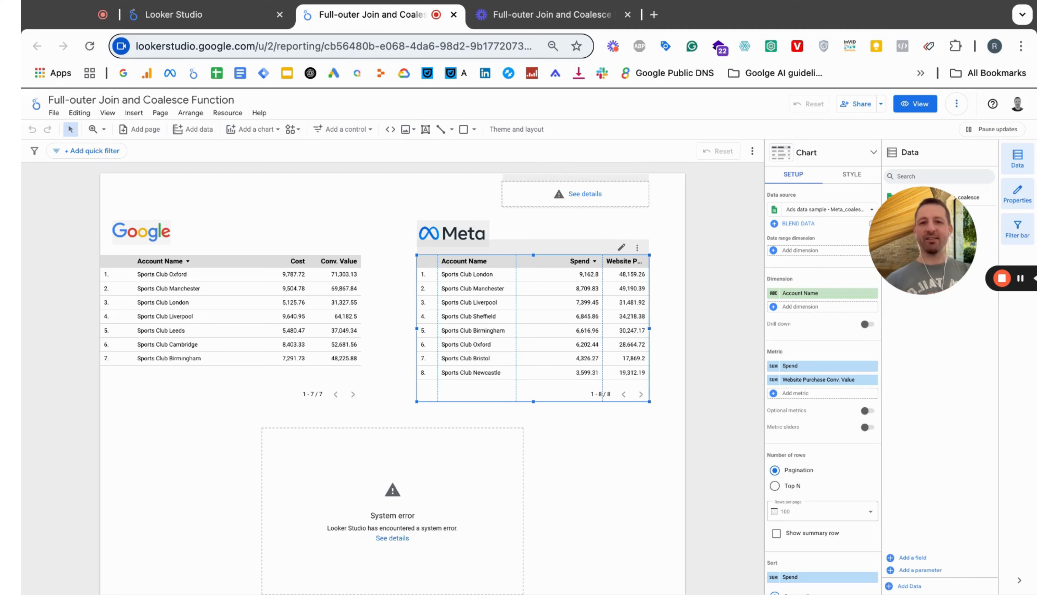
Examine the full COALESCE formula of the broken account drop-down's Account Name New control field, selecting its text
click(573, 204)
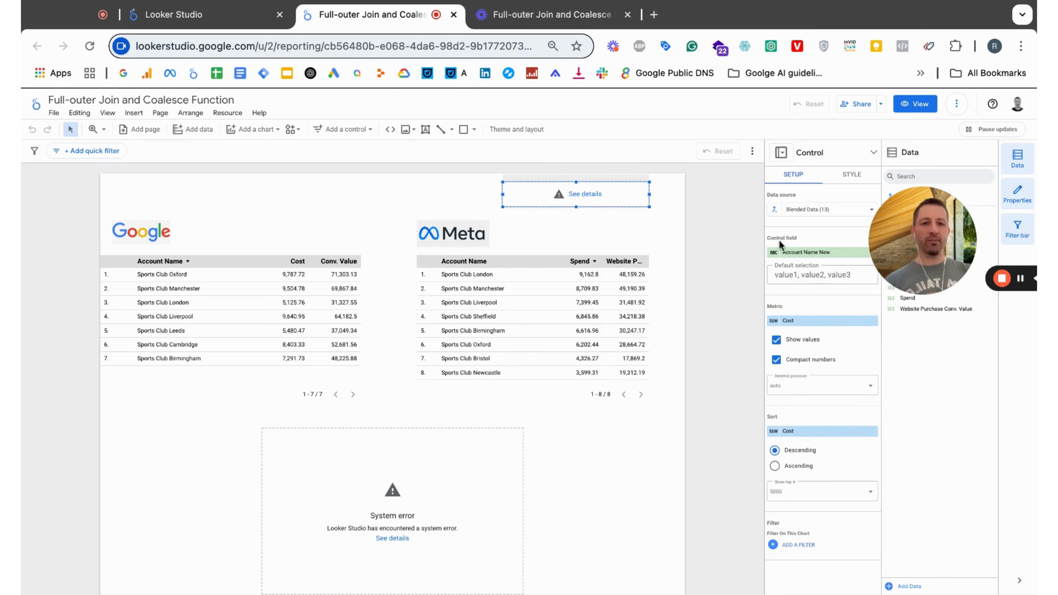
click(775, 254)
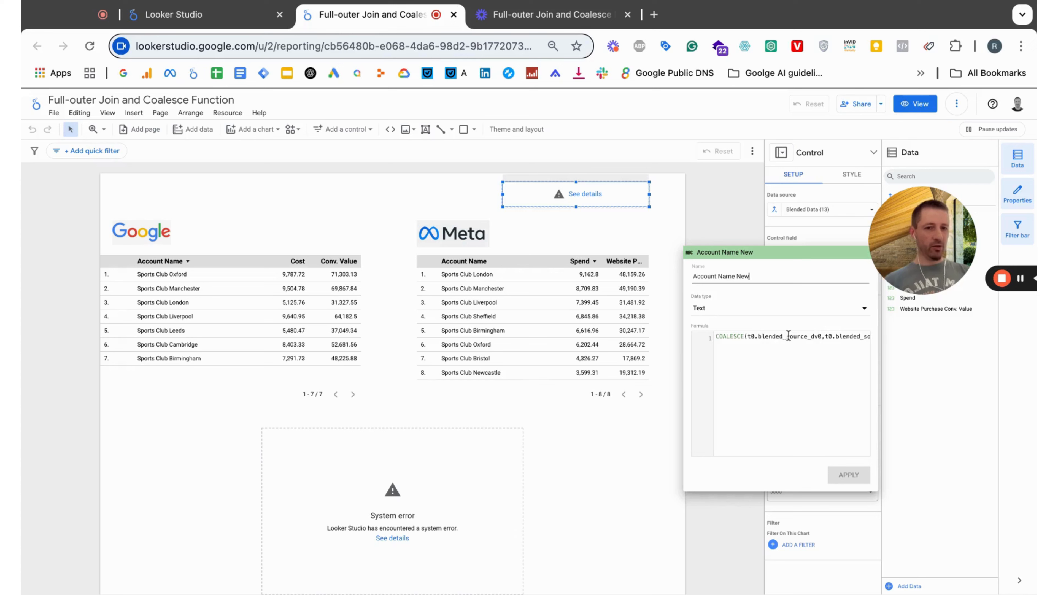
scroll(768, 371, right, 3)
scroll(768, 371, left, 2)
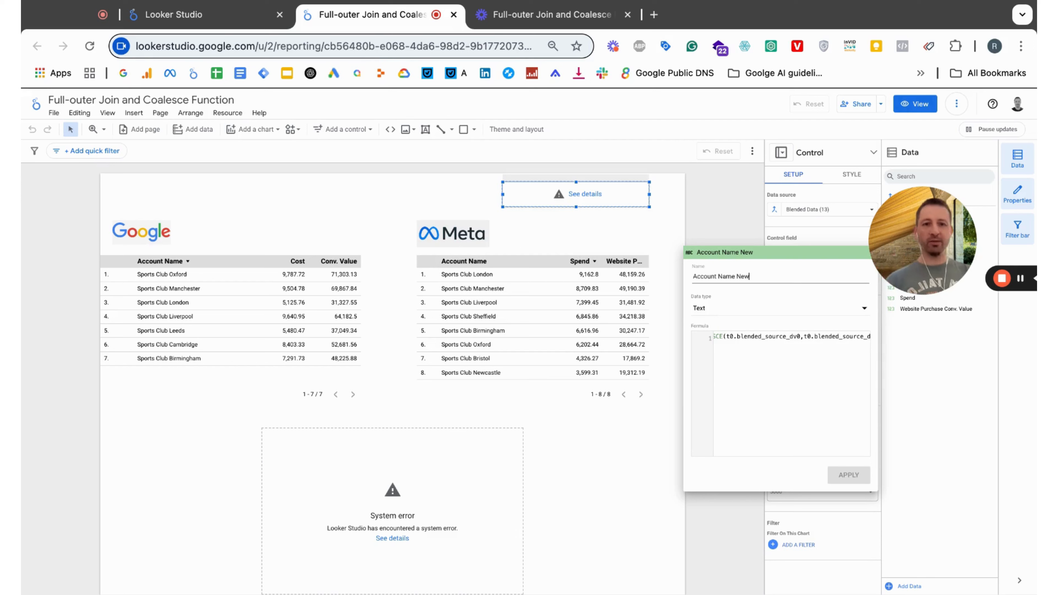
scroll(791, 336, left, 1)
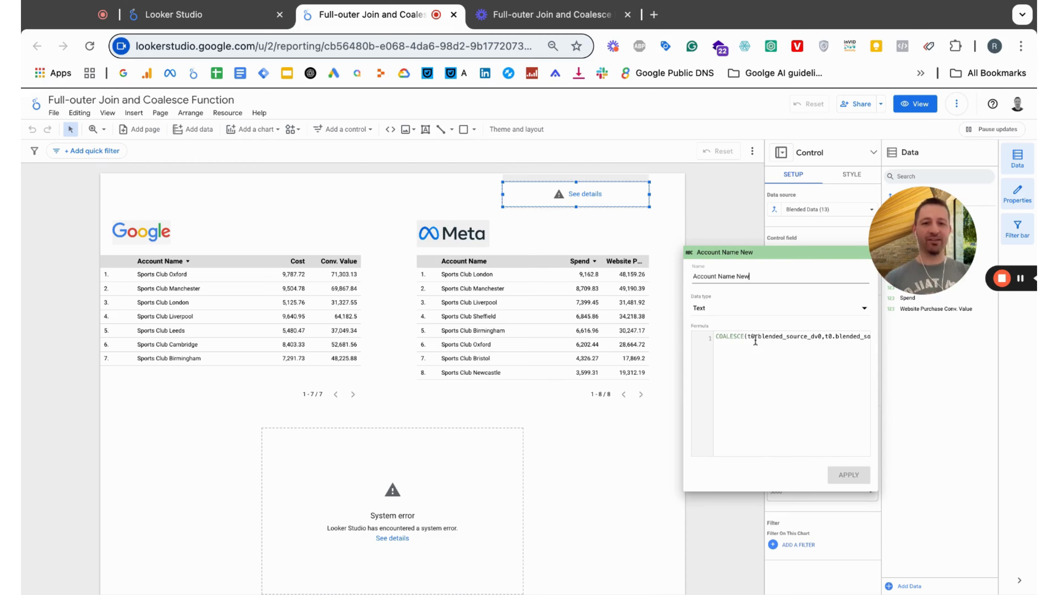
triple_click(730, 339)
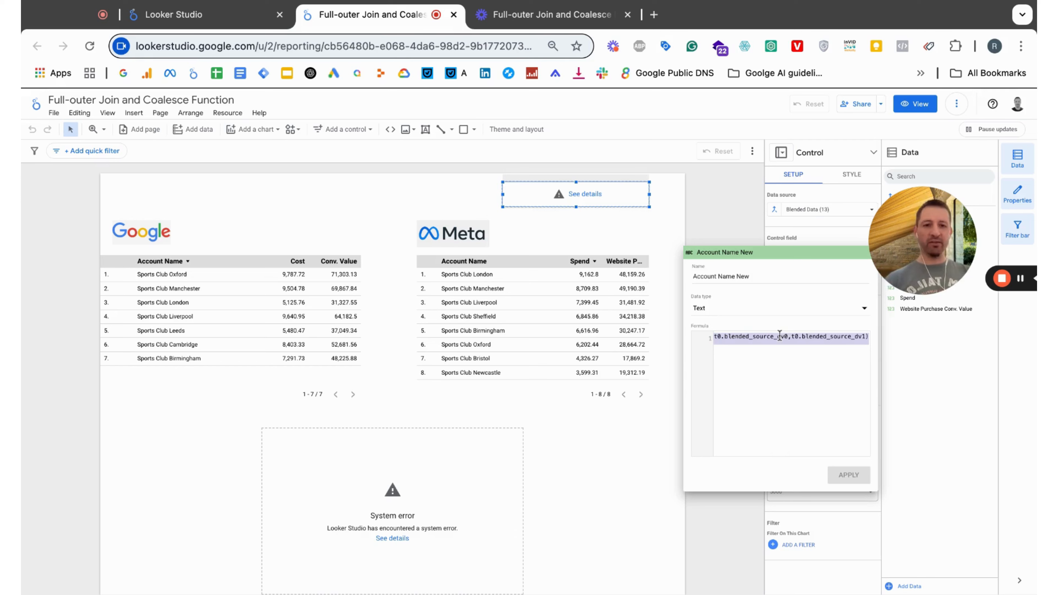
key(super+Tab)
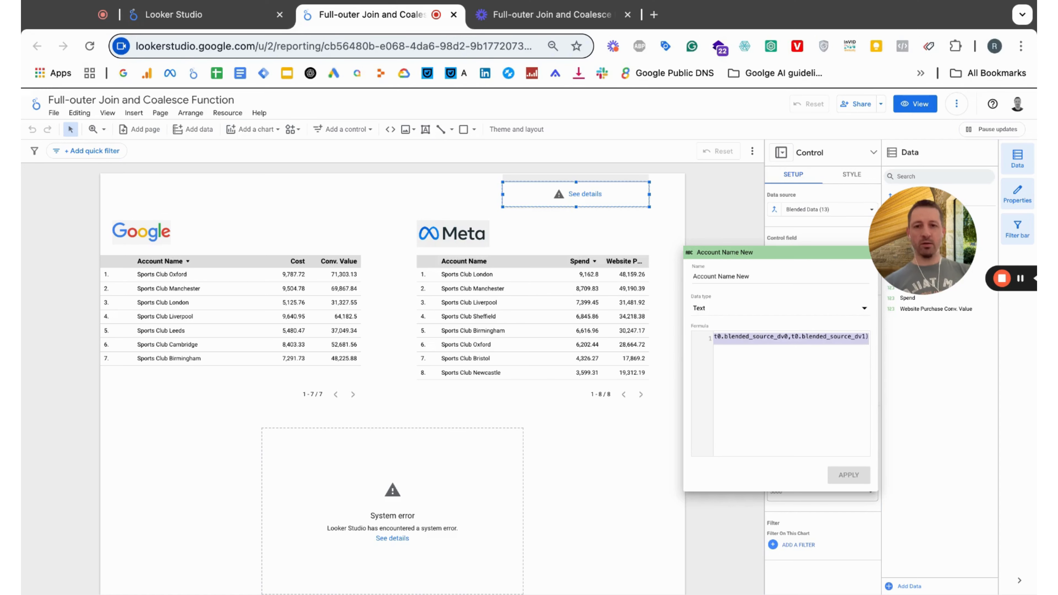
drag(1025, 292, 716, 270)
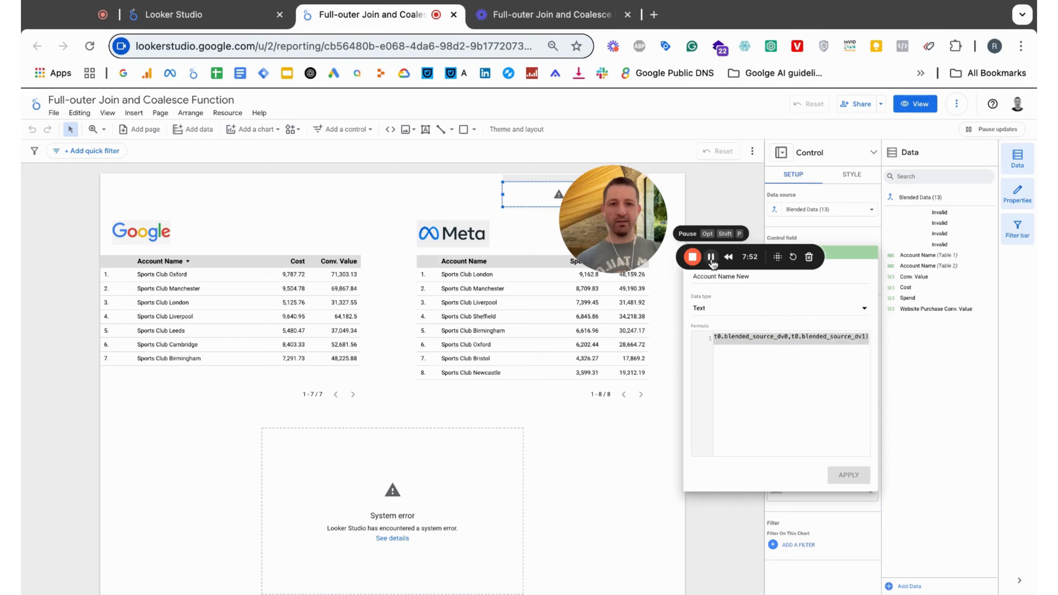
triple_click(782, 341)
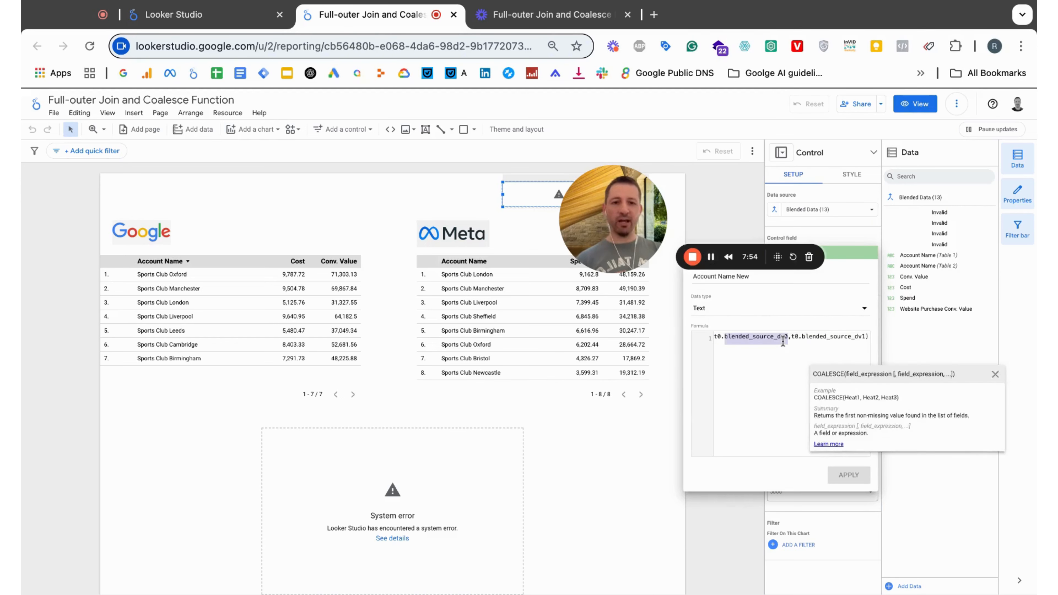
key(super+Tab)
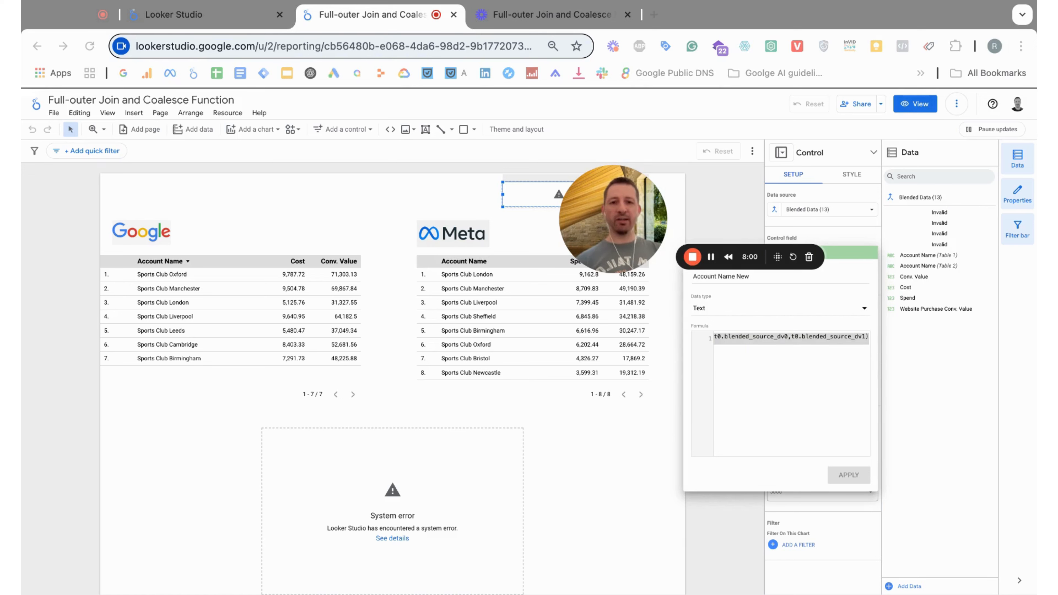
key(super+Tab)
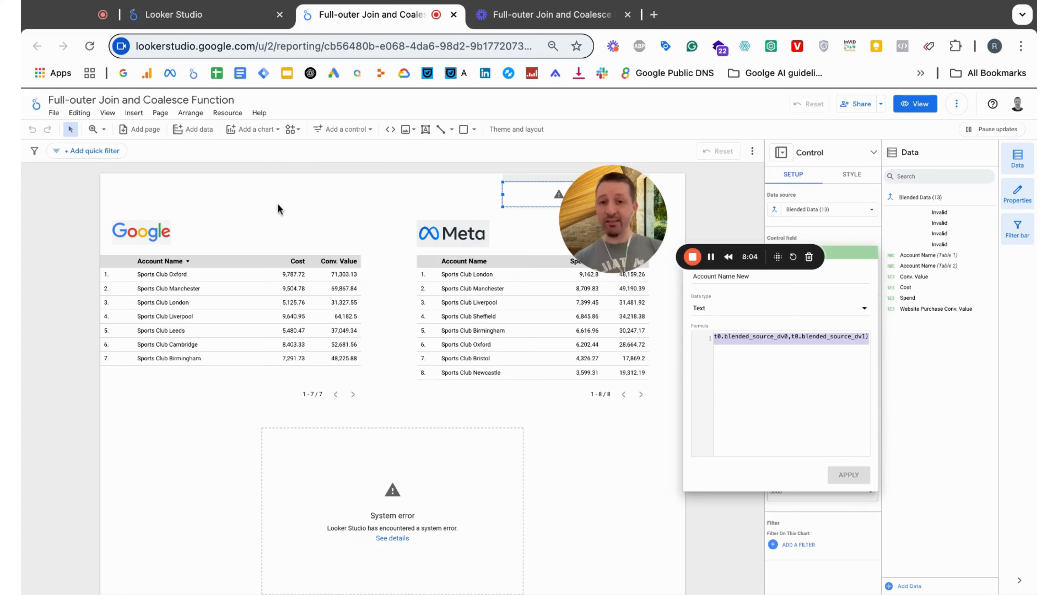
Add a text box below the Google table containing Coalesce(t0.blended_source_dv0,t0.blended_source_dv1)
click(426, 130)
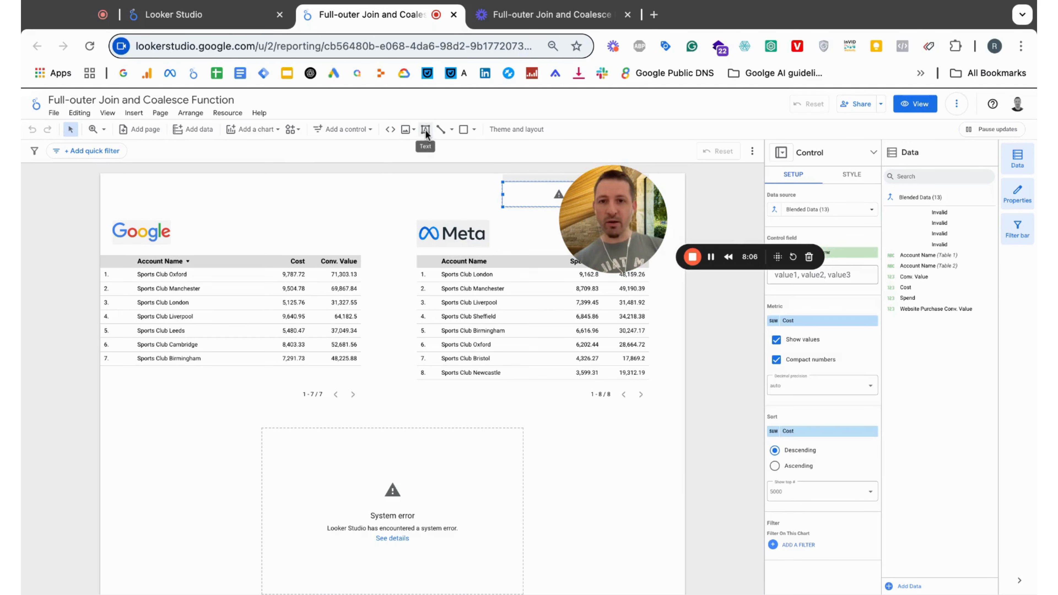
click(426, 131)
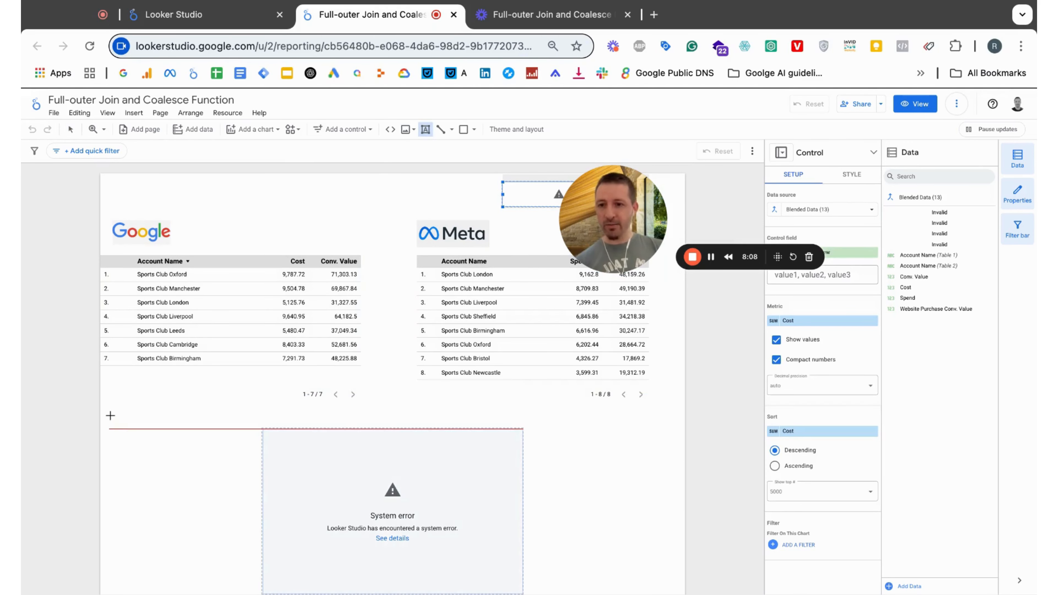
drag(107, 417, 261, 472)
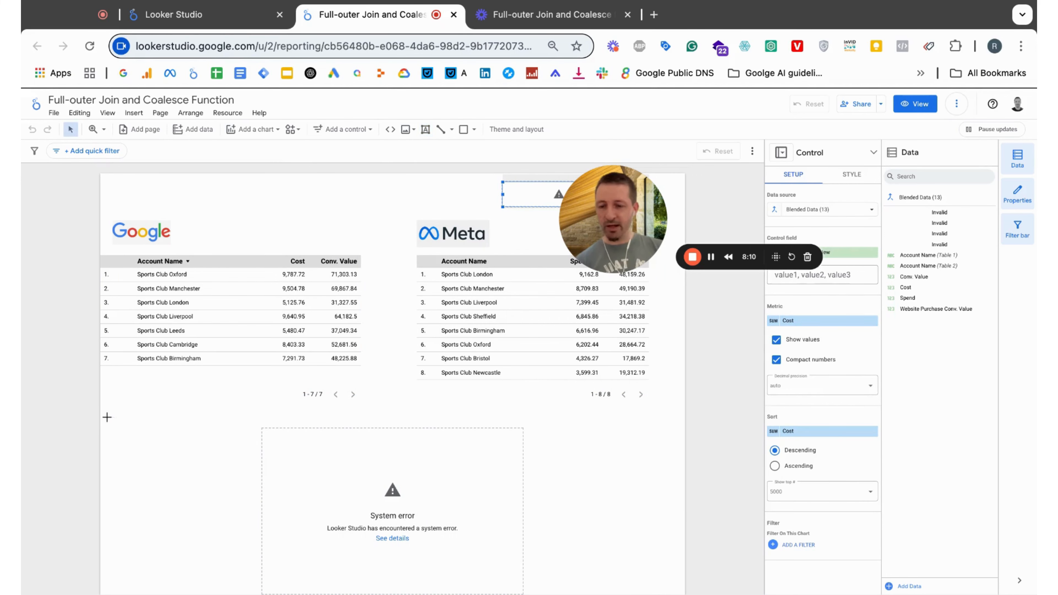
text(Coalesce(t0.blended_source_dv0,t0.blended_source_dv1))
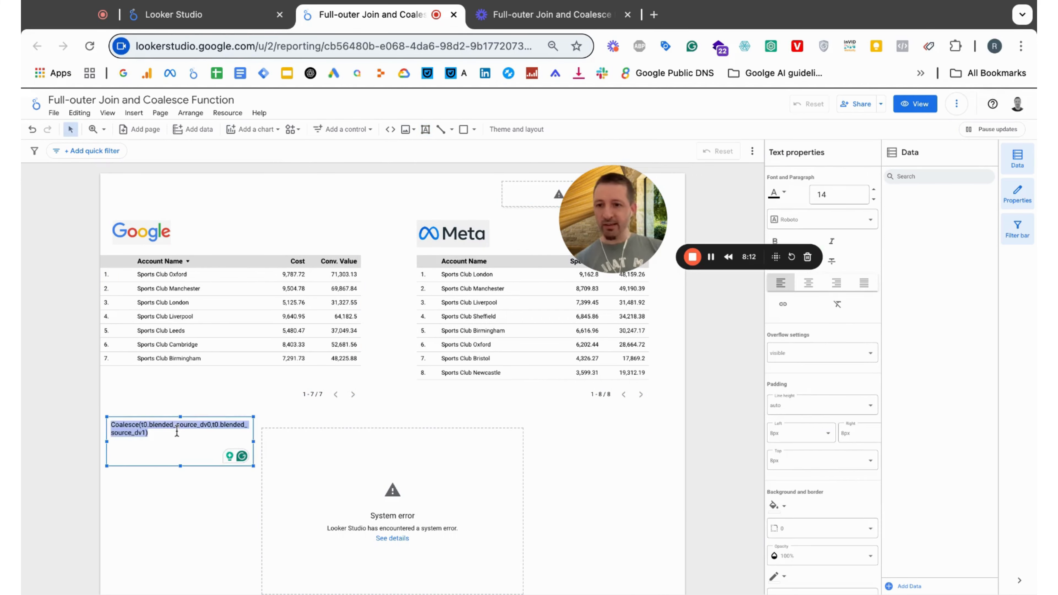
click(171, 435)
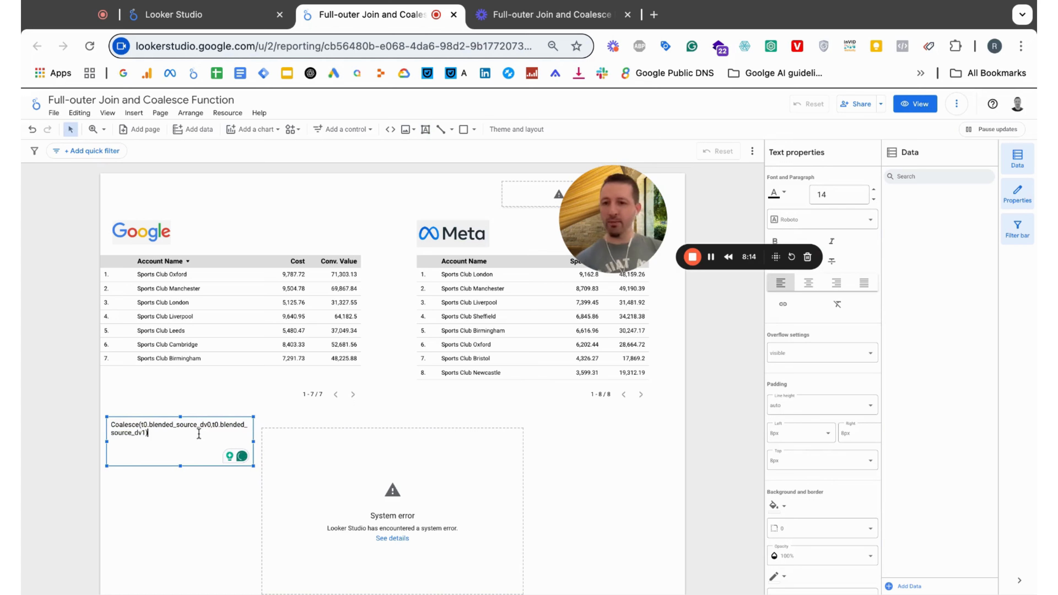
Reduce the formula note to just the two field IDs, blended_source_dv0 and blended_source_dv1, on separate lines
key(Up)
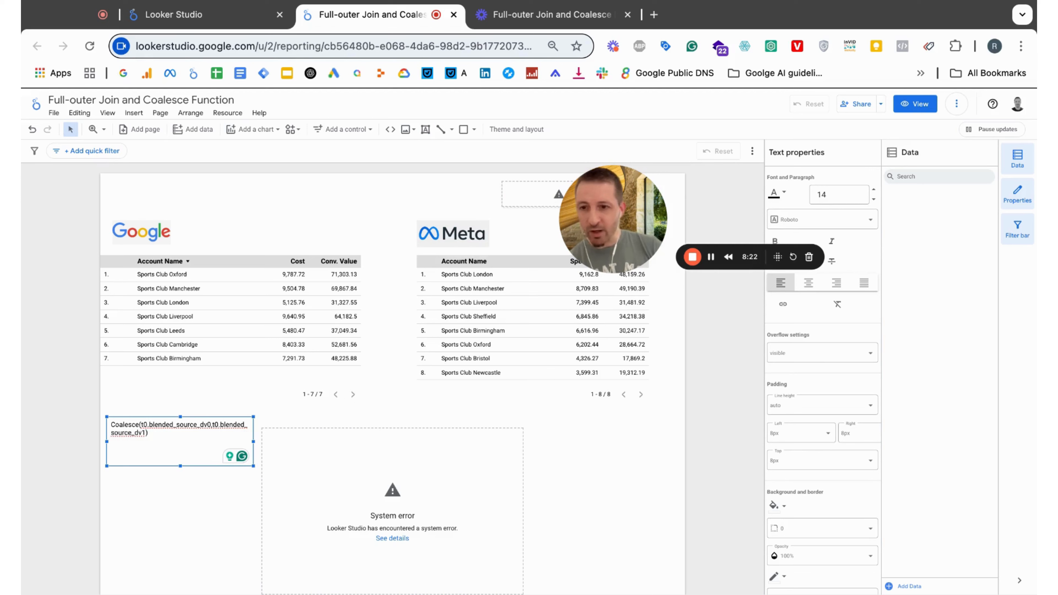
key(shift+Home)
key(BackSpace)
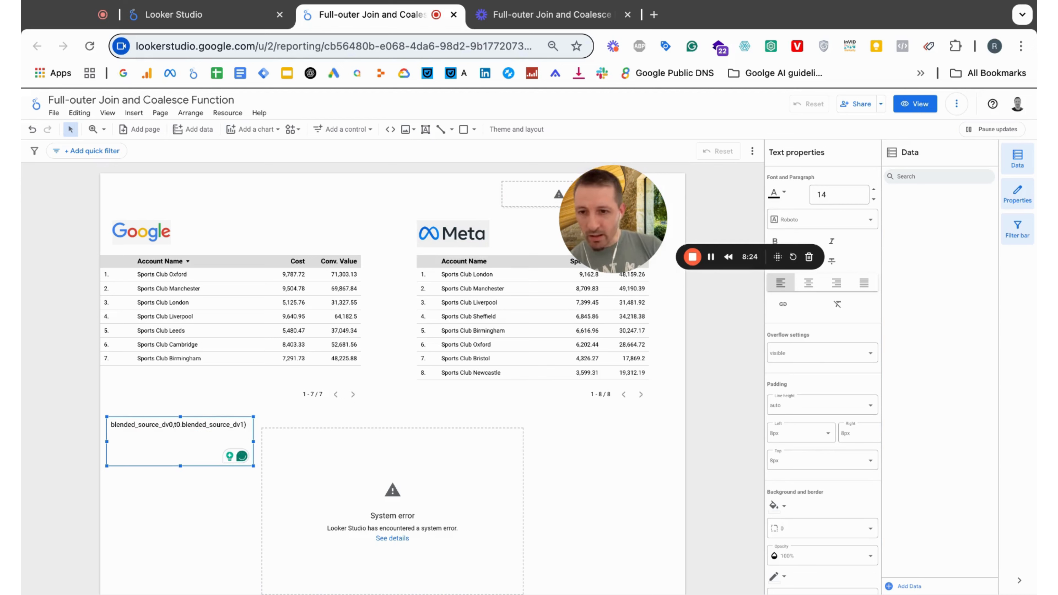
key(Return)
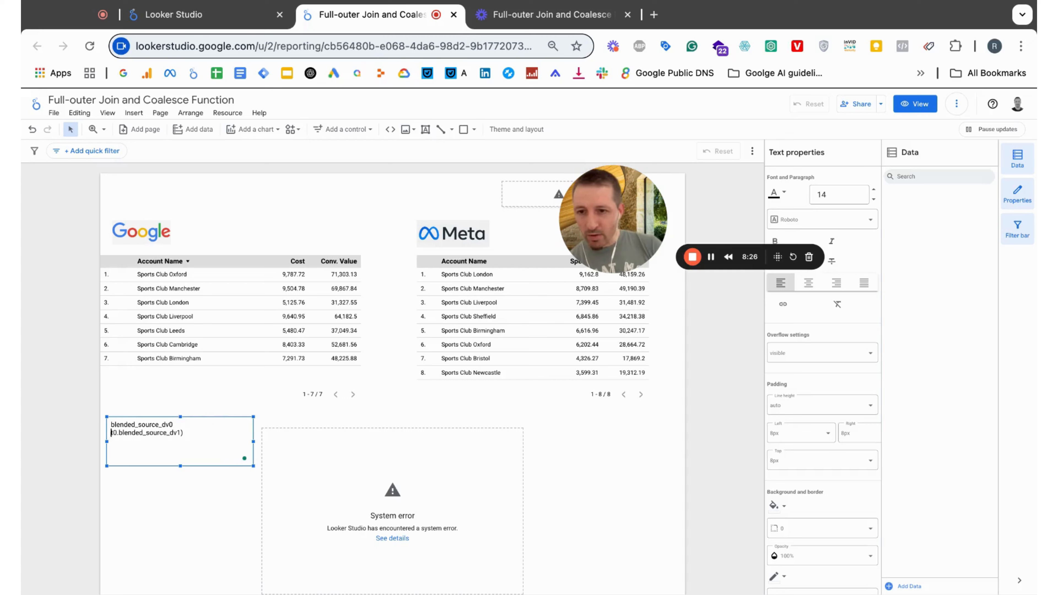
key(Right)
key(Right)
key(Right)
key(shift+Home)
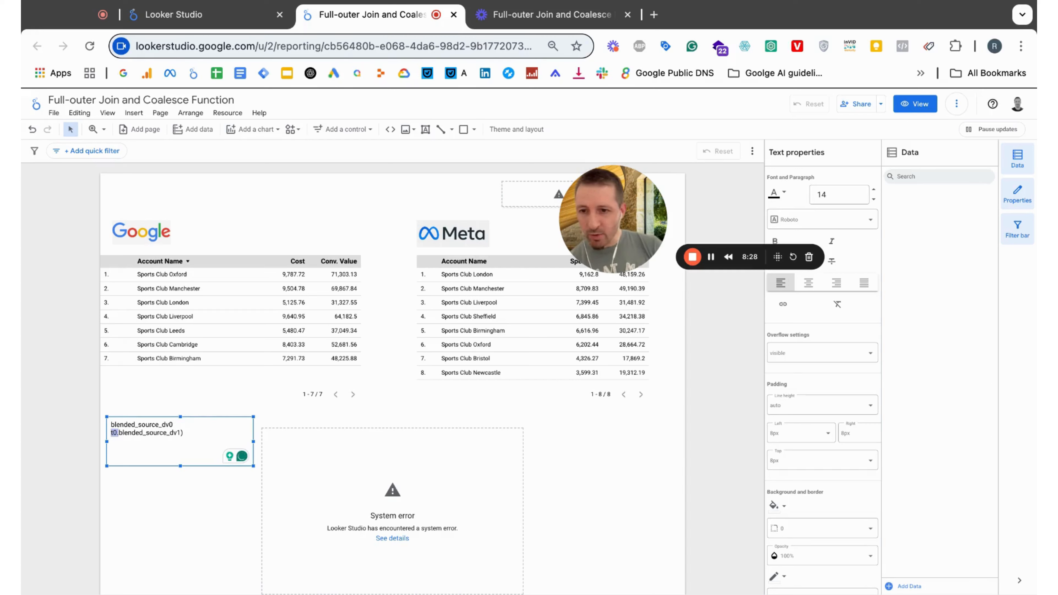
key(BackSpace)
key(End)
key(BackSpace)
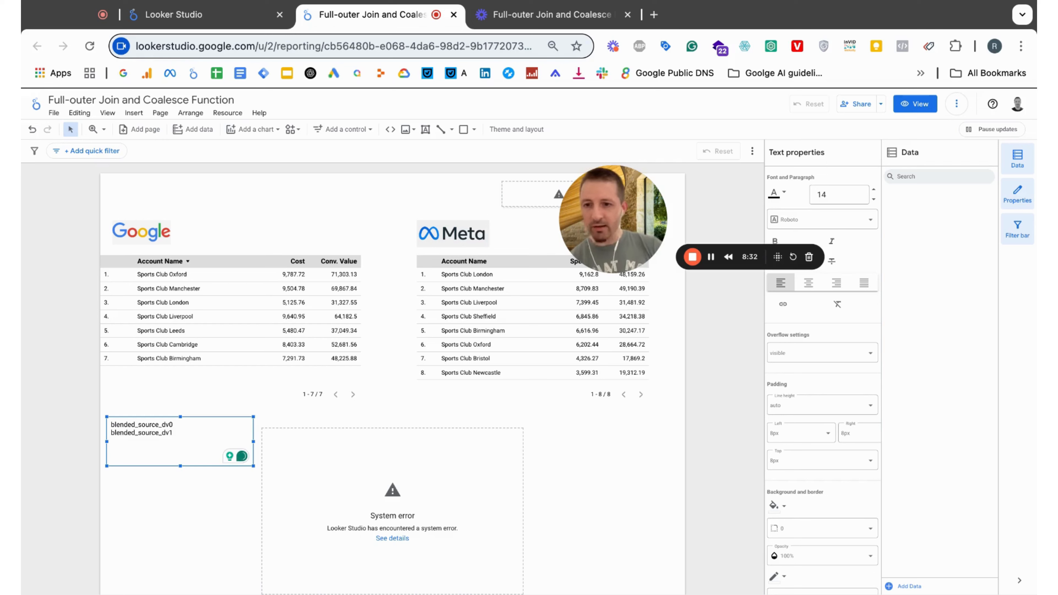
Add a blank line above the two field IDs and prefix them with "google: " and "meta: " respectively
click(146, 426)
key(Home)
key(Return)
key(BackSpace)
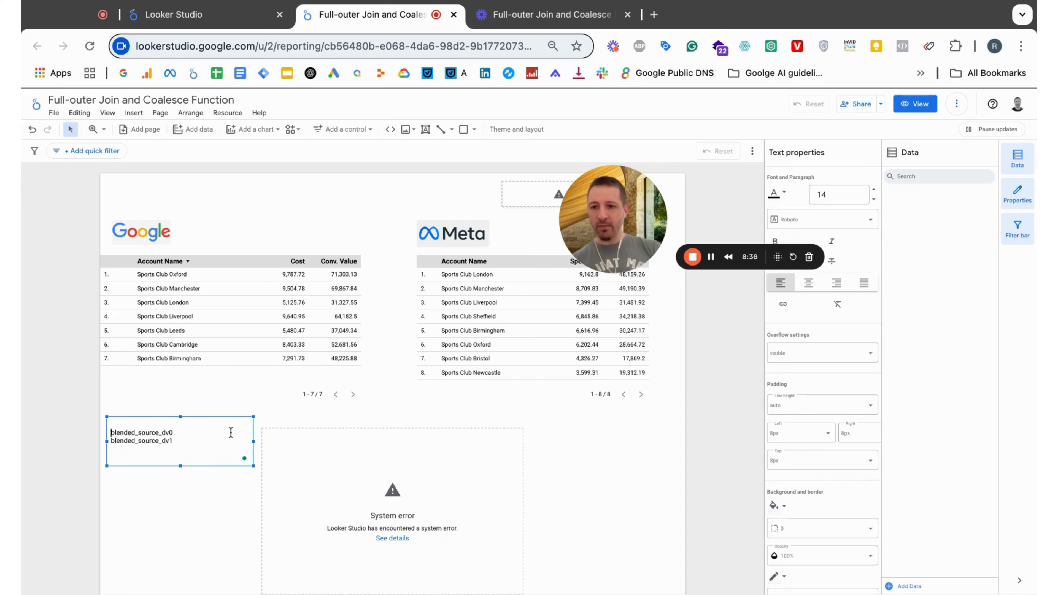
text(google)
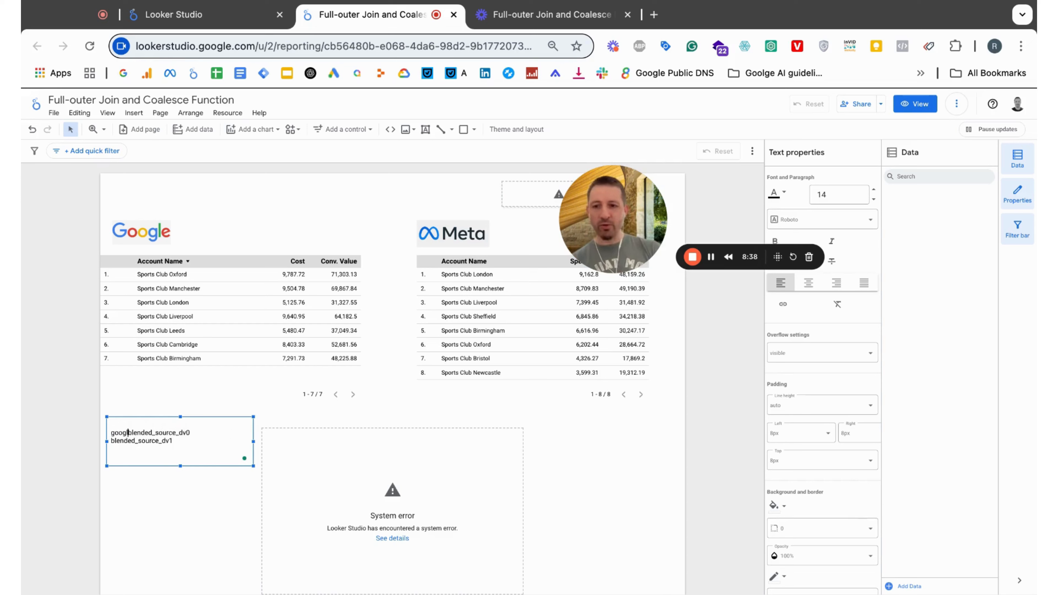
text(: )
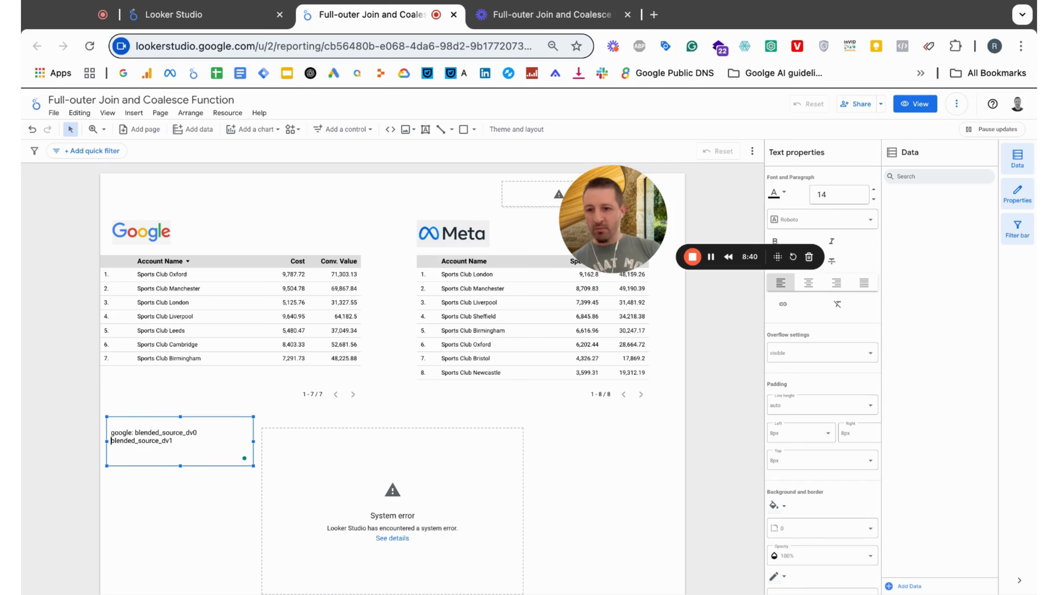
text(meta:)
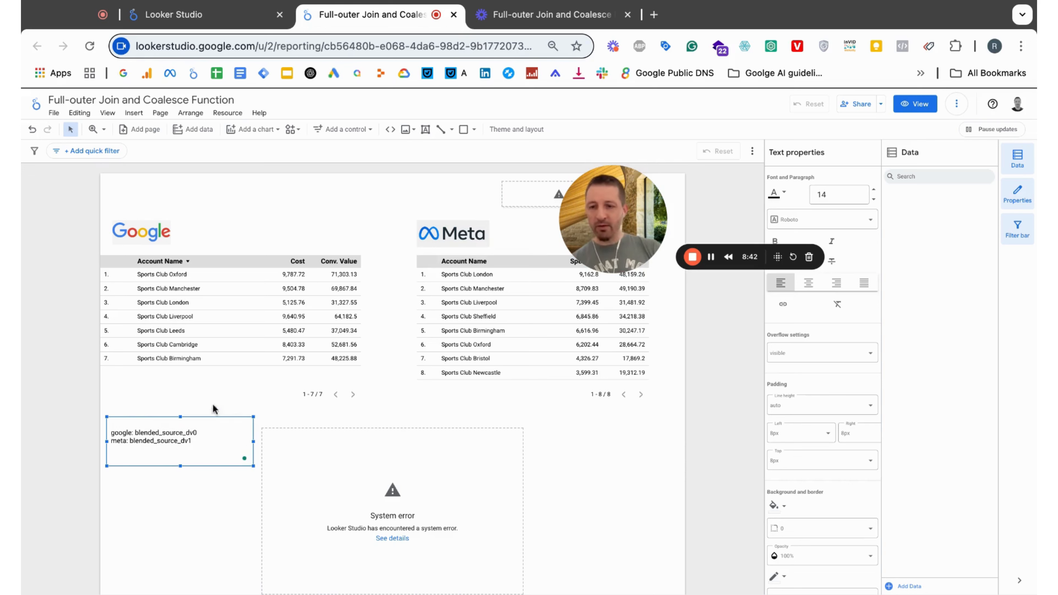
click(212, 396)
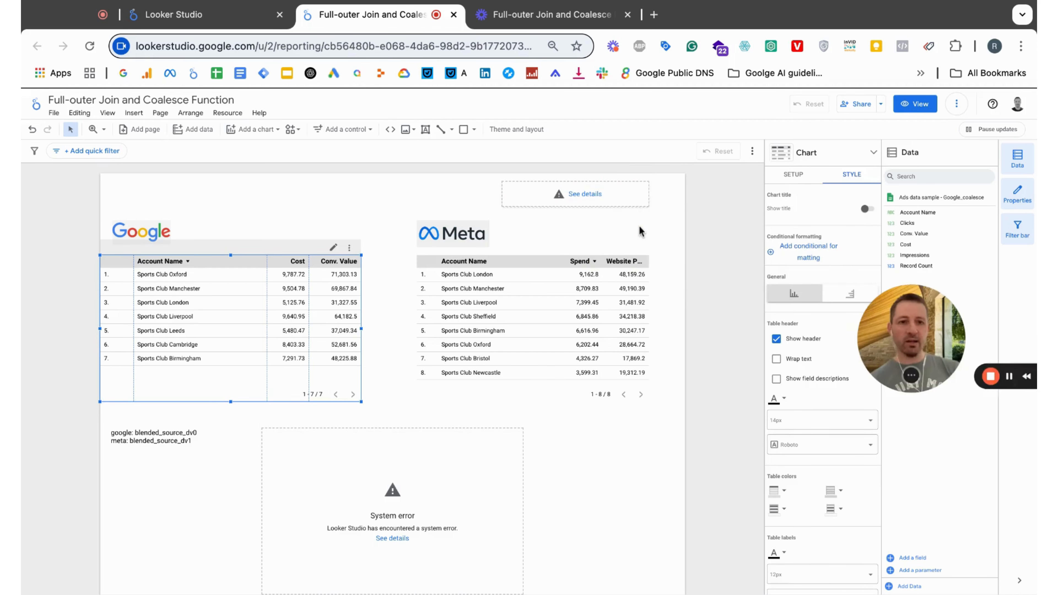
Examine the COALESCE formula of the account drop-down's Account Name New control field, then close it
click(541, 195)
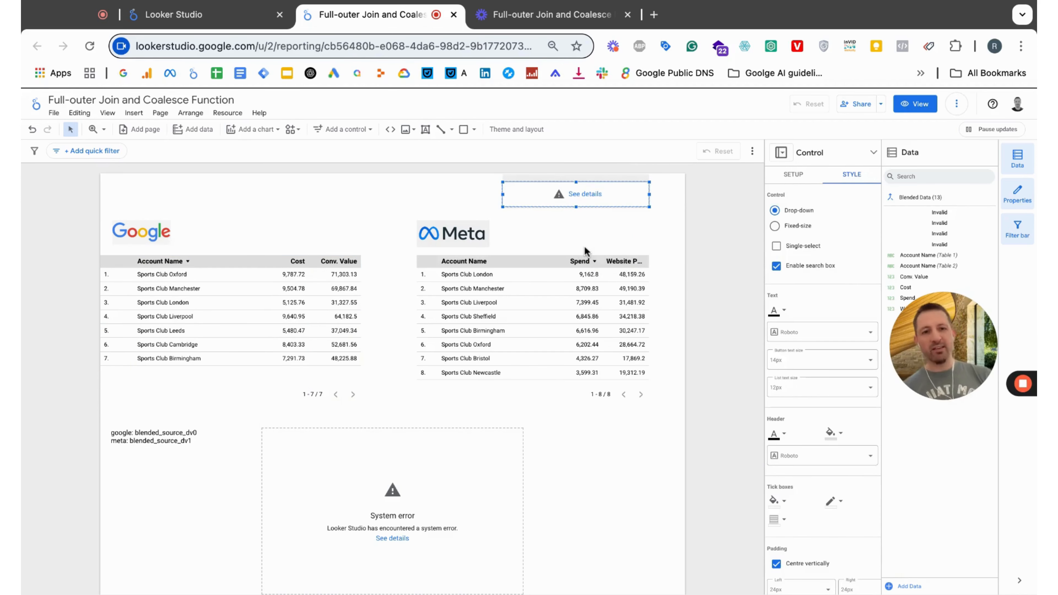
click(792, 174)
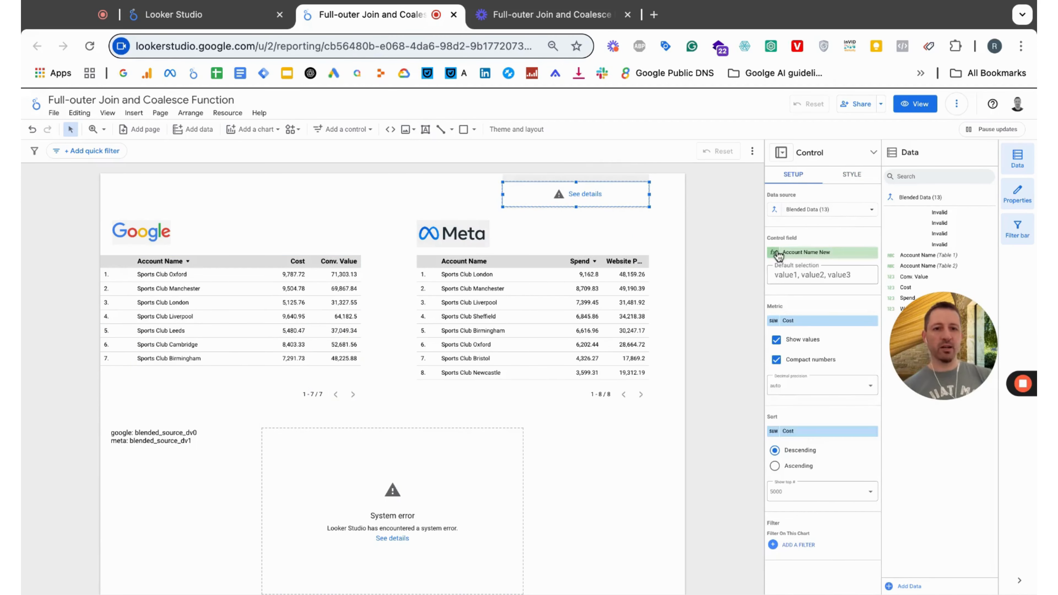
click(775, 252)
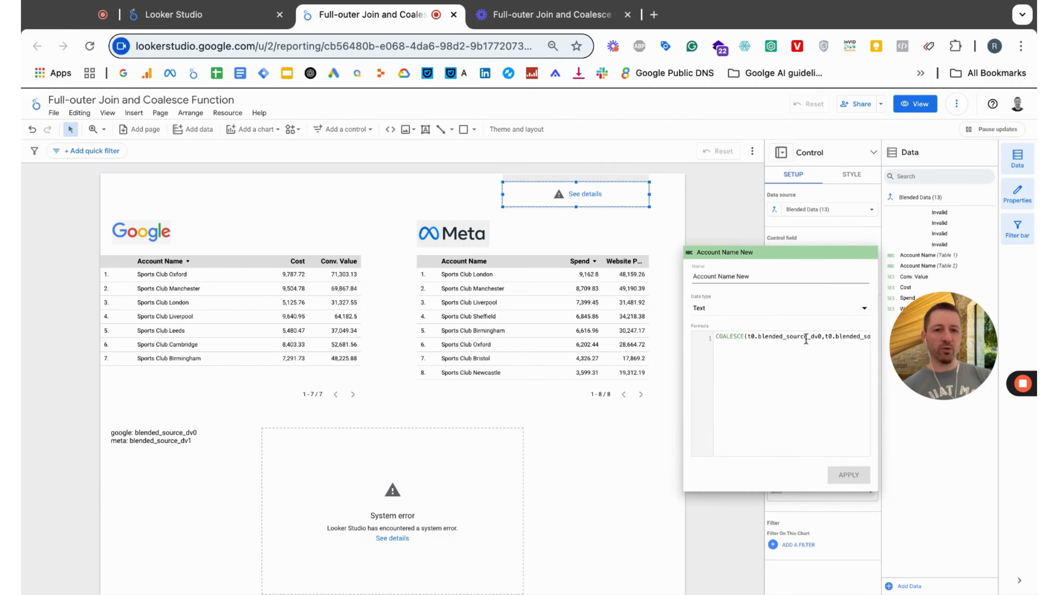
scroll(839, 345, right, 2)
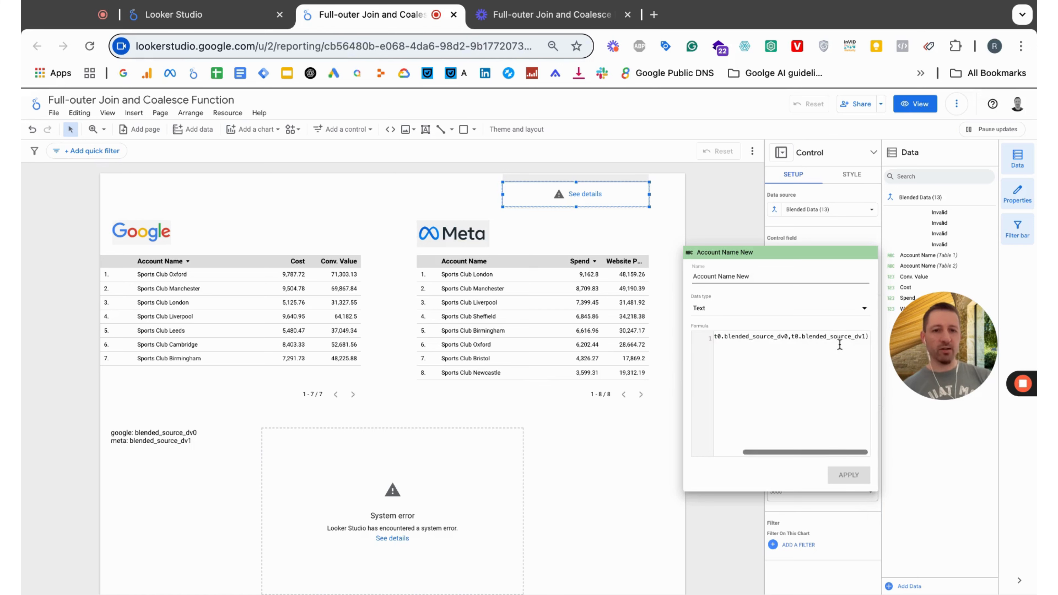
click(704, 204)
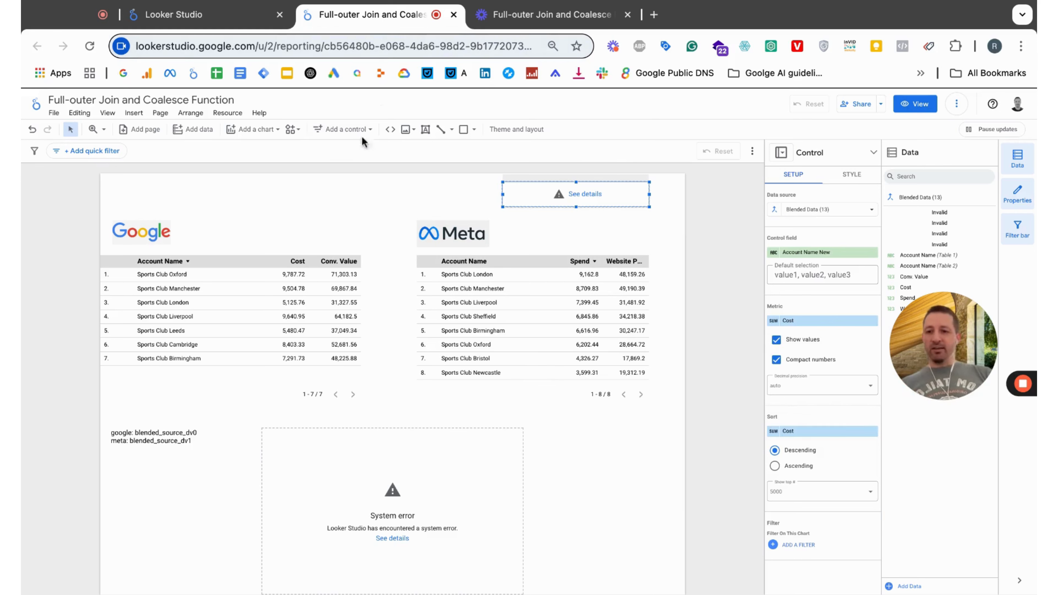
Copy the Google field ID blended_source_dv0 from the text note below the Google table
click(168, 434)
click(232, 301)
click(178, 431)
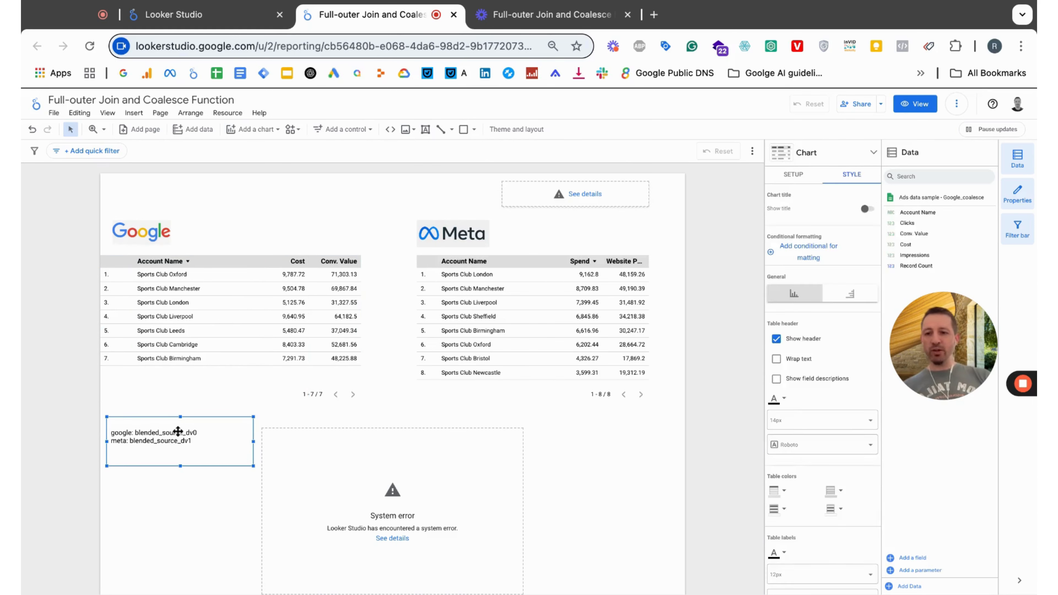
double_click(178, 431)
key(super+c)
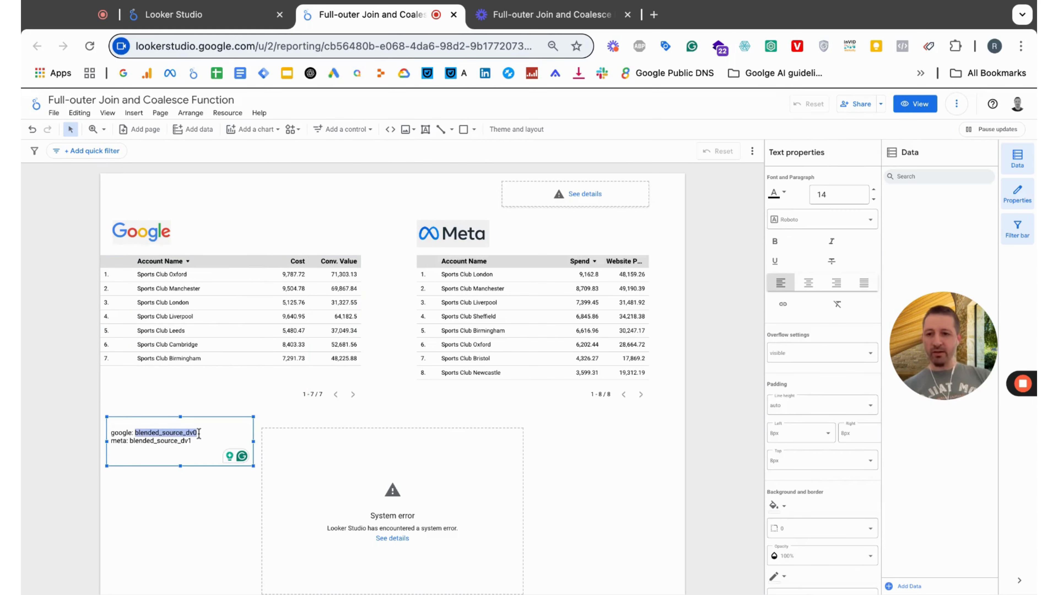
Show the hidden google_source field again in the Google table's data source
click(189, 391)
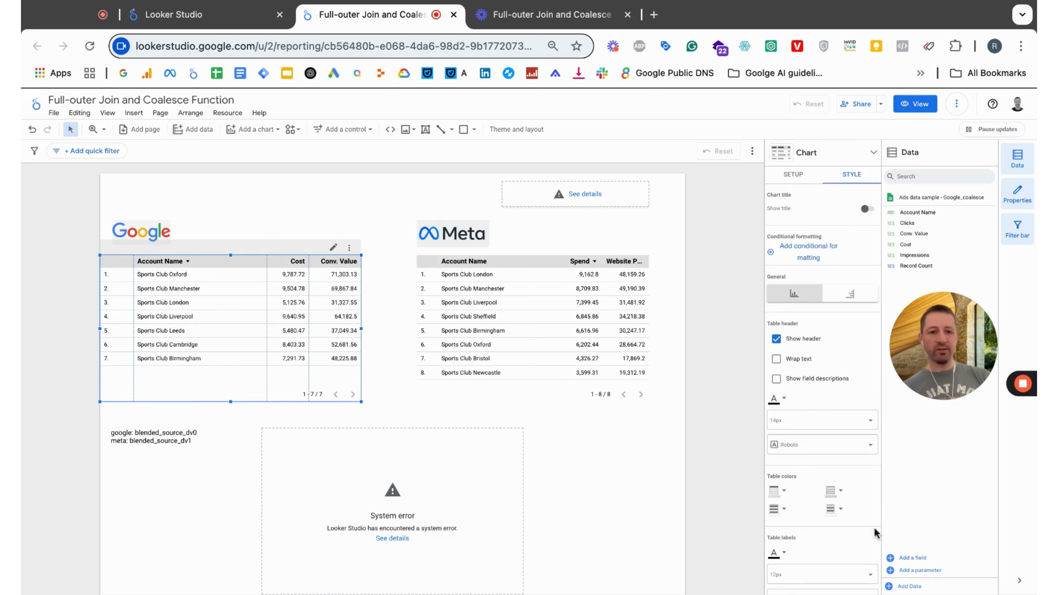
click(908, 558)
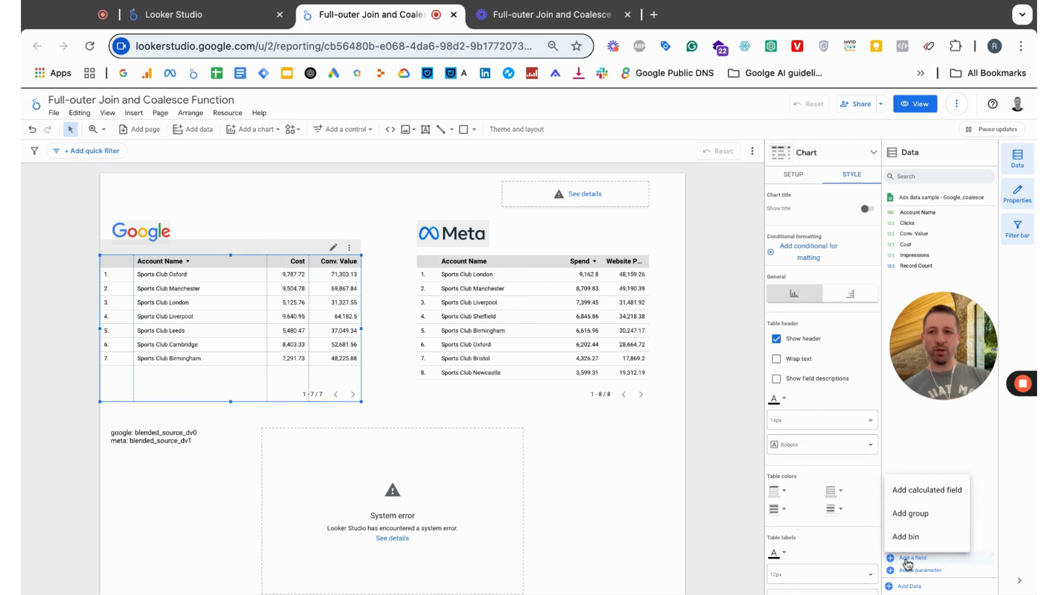
click(928, 498)
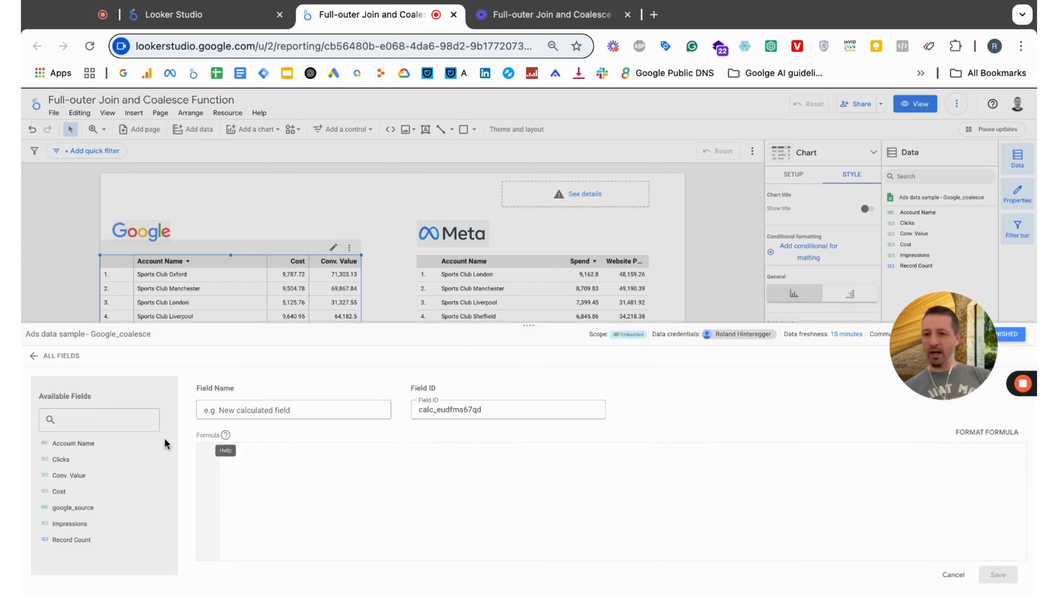
click(58, 356)
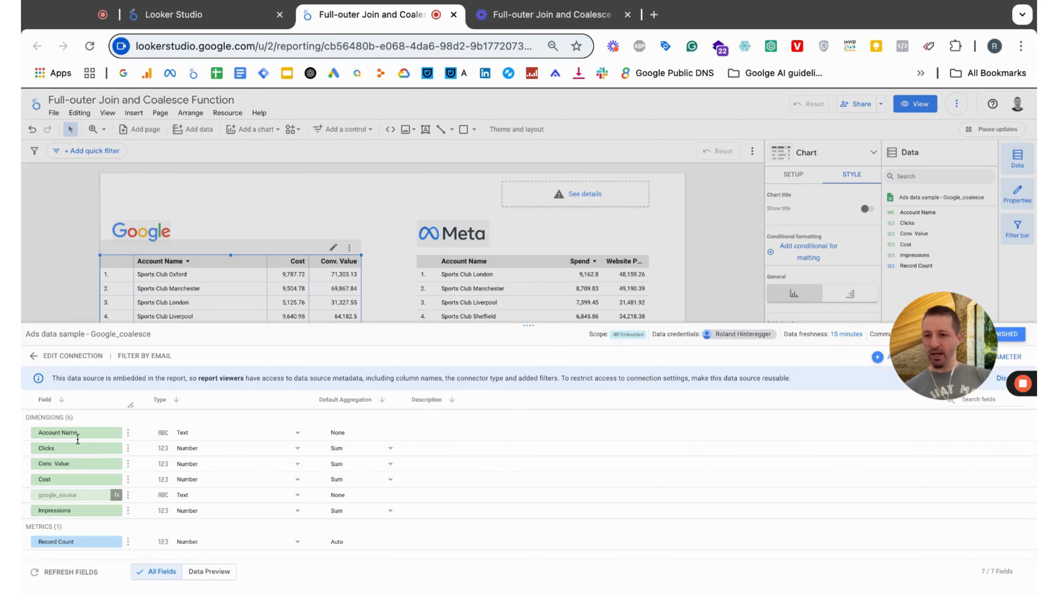
click(128, 494)
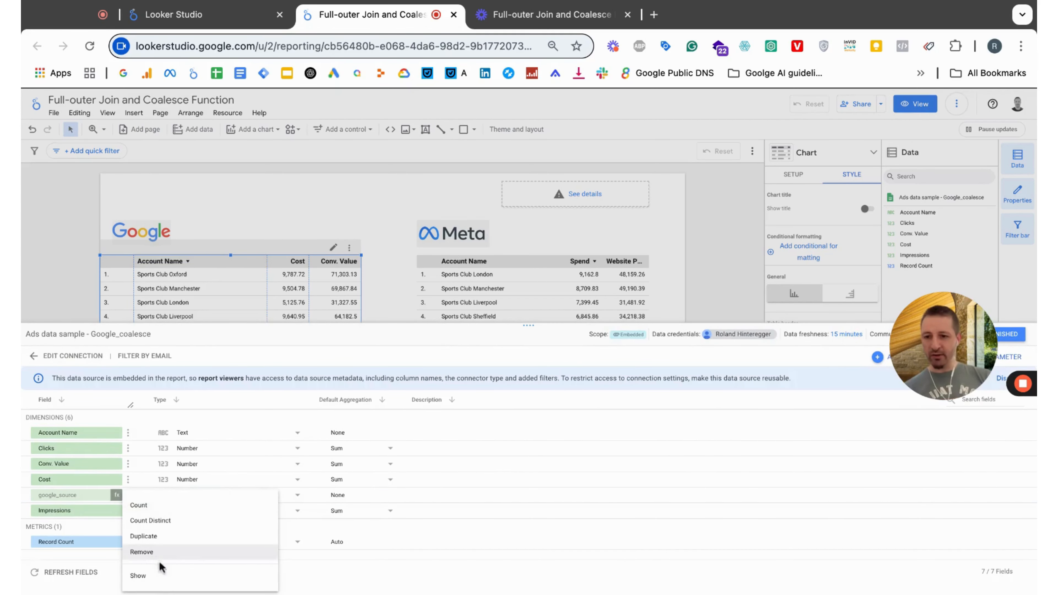
click(160, 578)
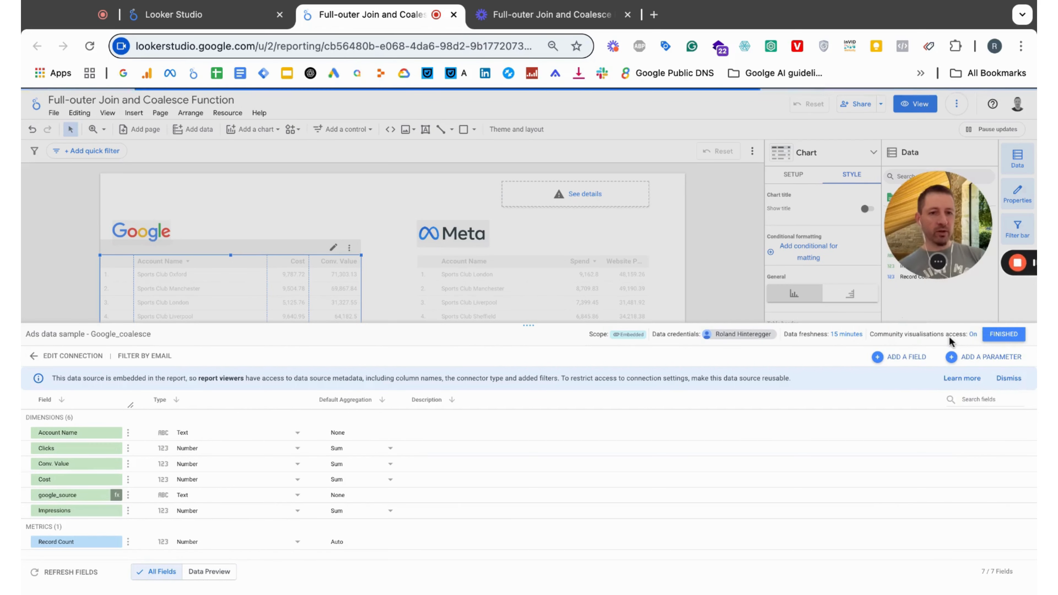
Start a new calculated field in the Google data source and name it google_source1
click(904, 357)
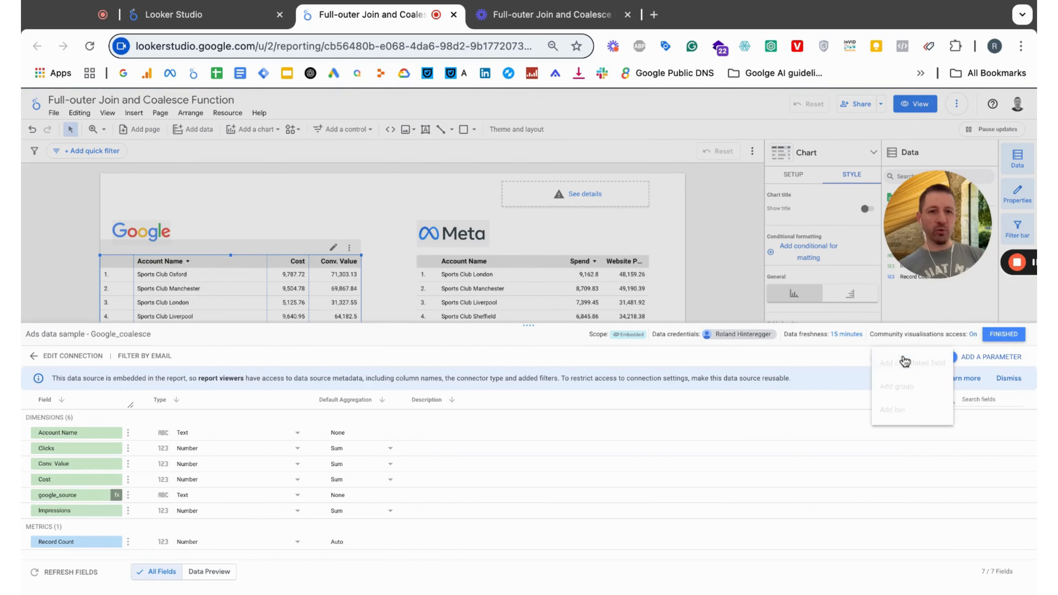
click(903, 362)
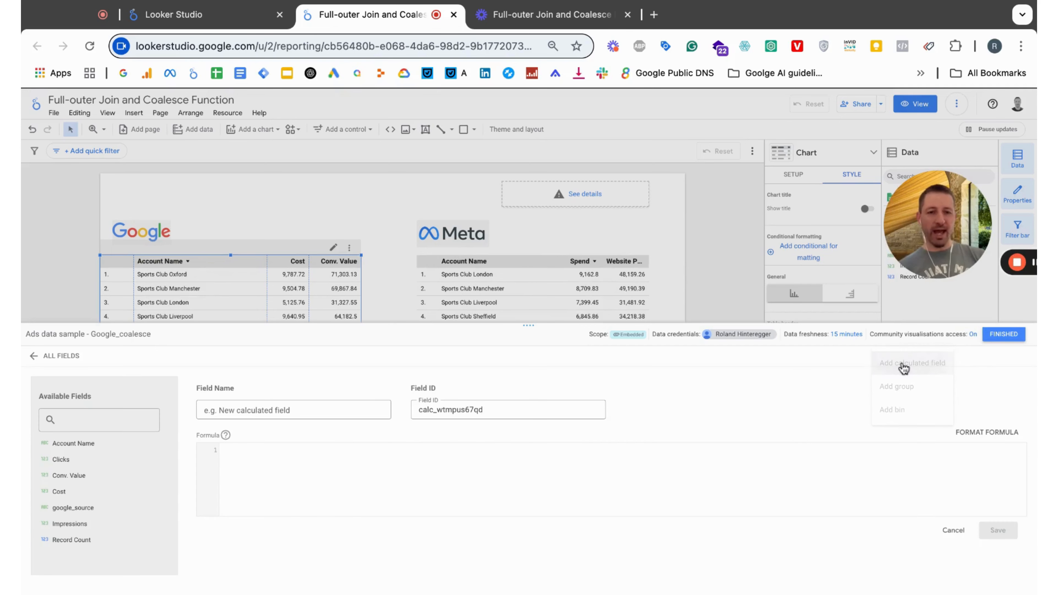
click(246, 407)
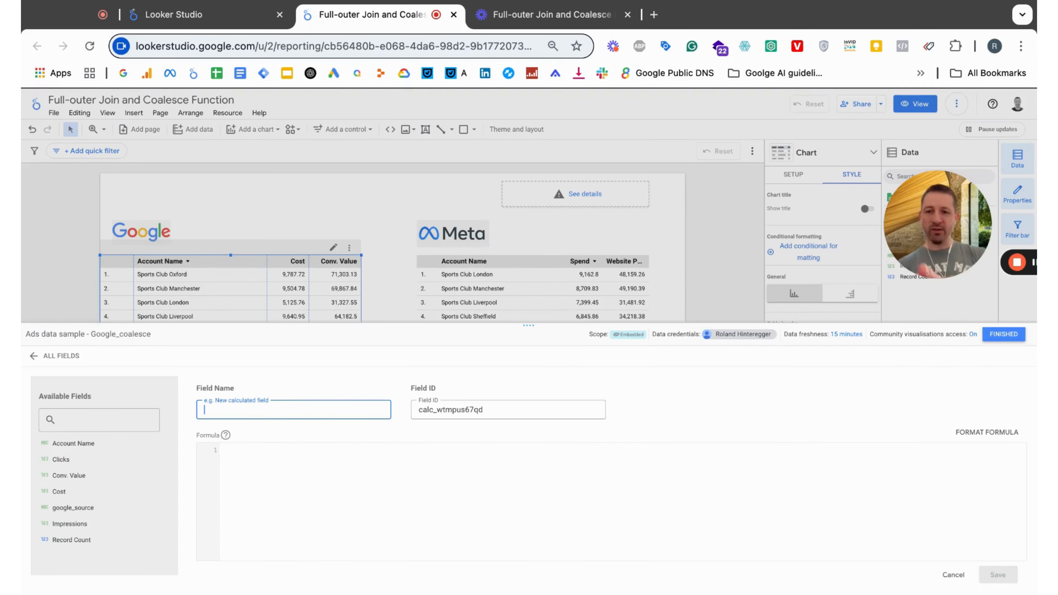
text(google)
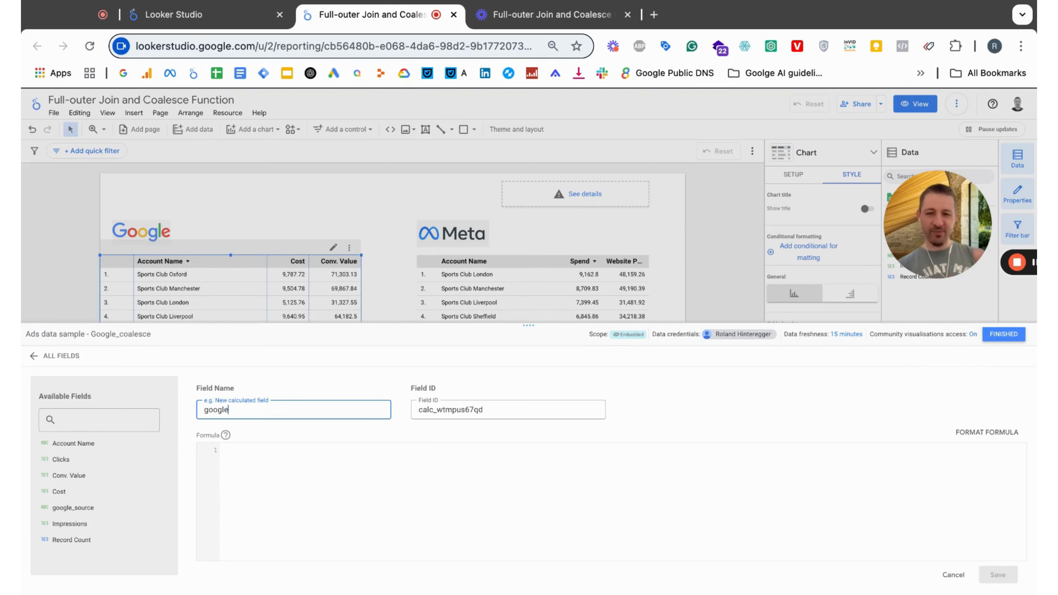
text(_source)
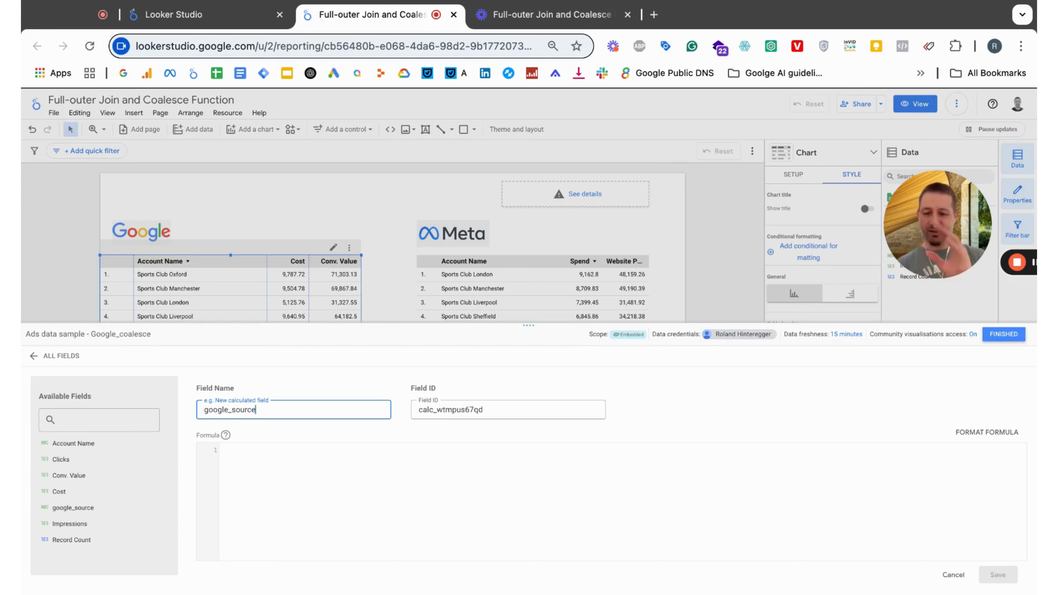
text(1)
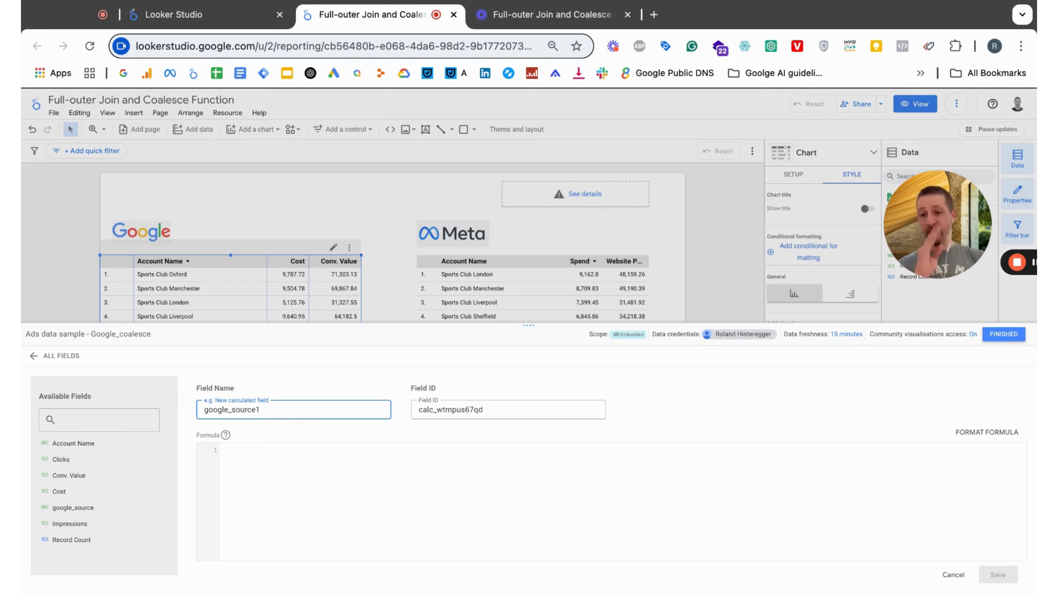
Replace the field ID of the new google_source1 calculated field with the copied blended_source_dv0
click(474, 409)
double_click(474, 409)
key(BackSpace)
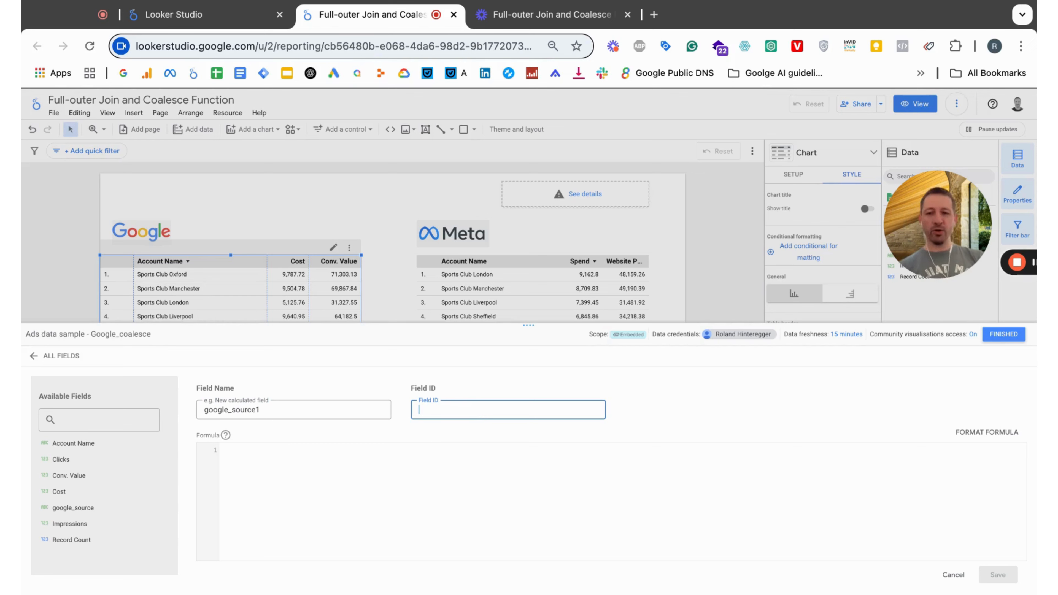
key(super+v)
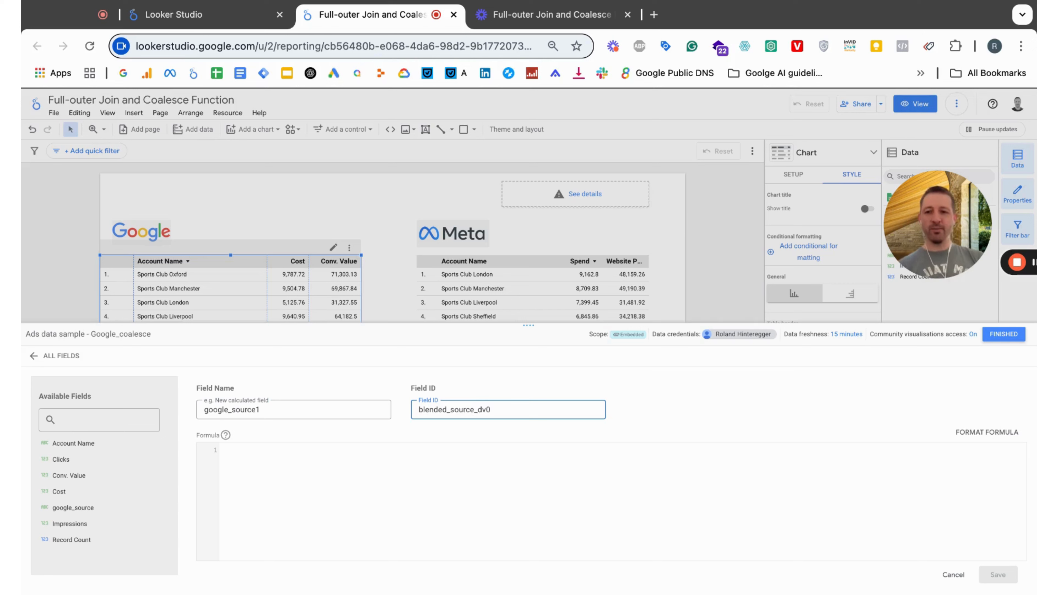
Set the formula of google_source1 to the google_source field and save the calculated field
click(333, 463)
text(google)
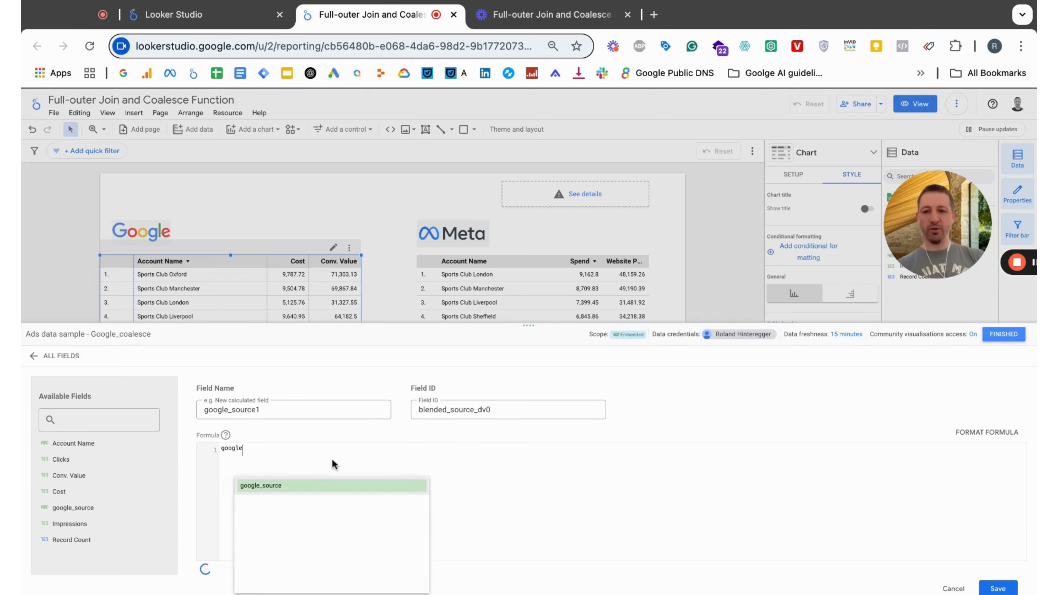
text(_source)
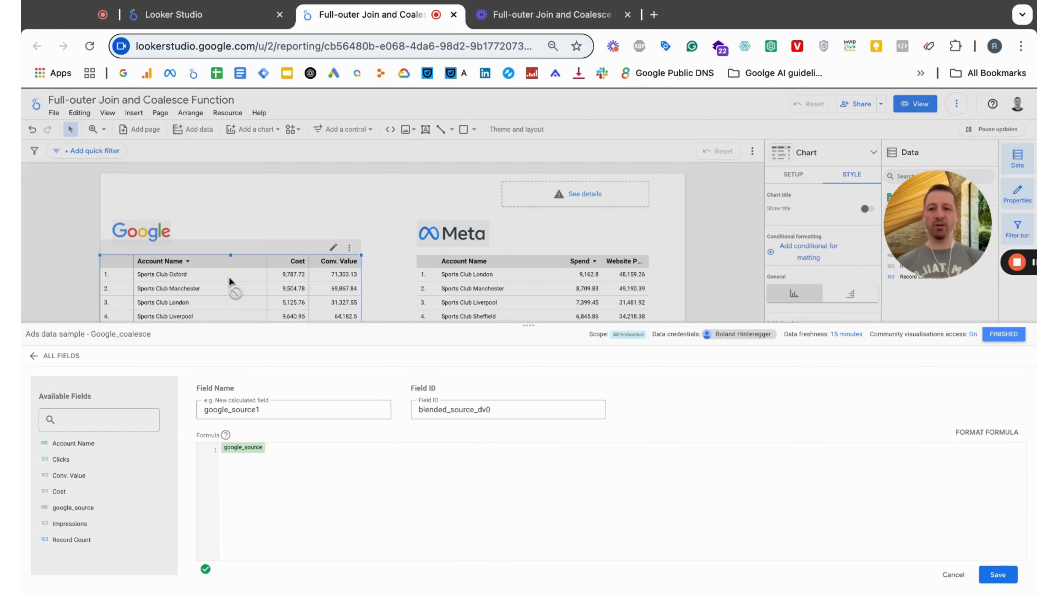
click(996, 576)
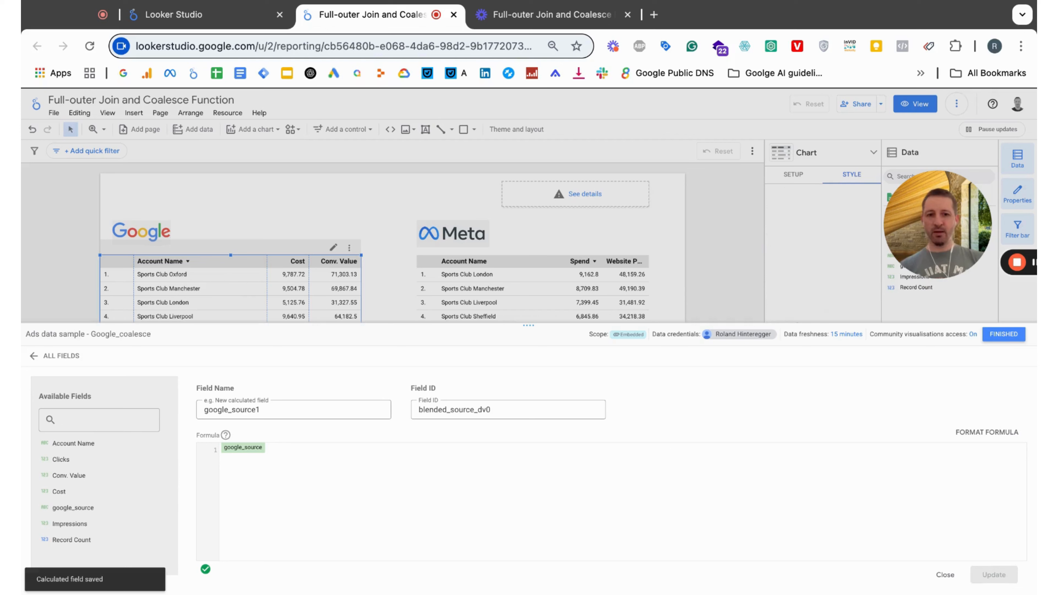
Start another calculated field in the Google data source, named meta_source1, with the field ID blended_source_dv1
click(58, 356)
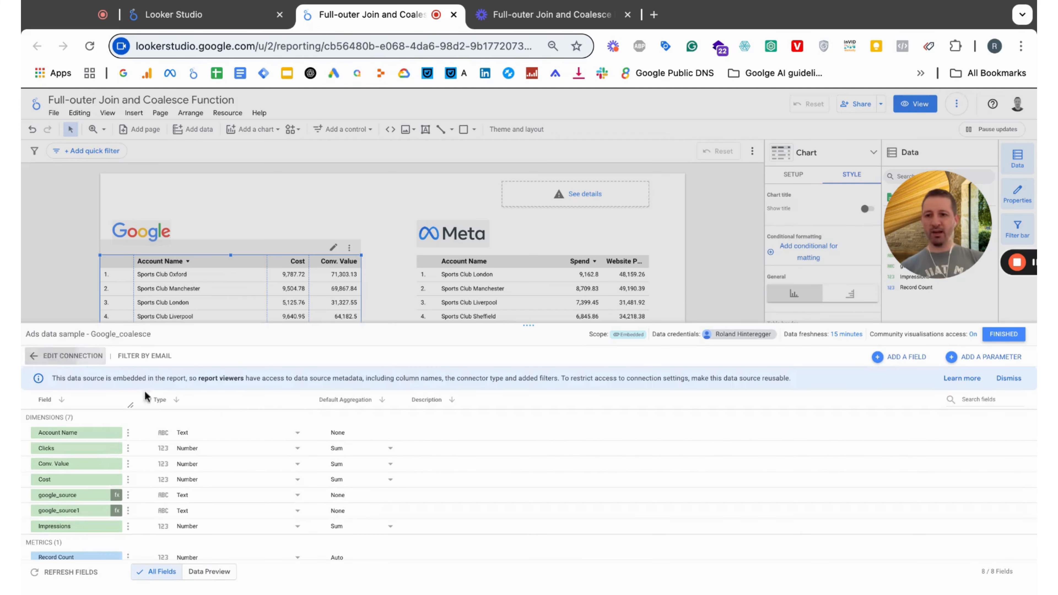
click(901, 357)
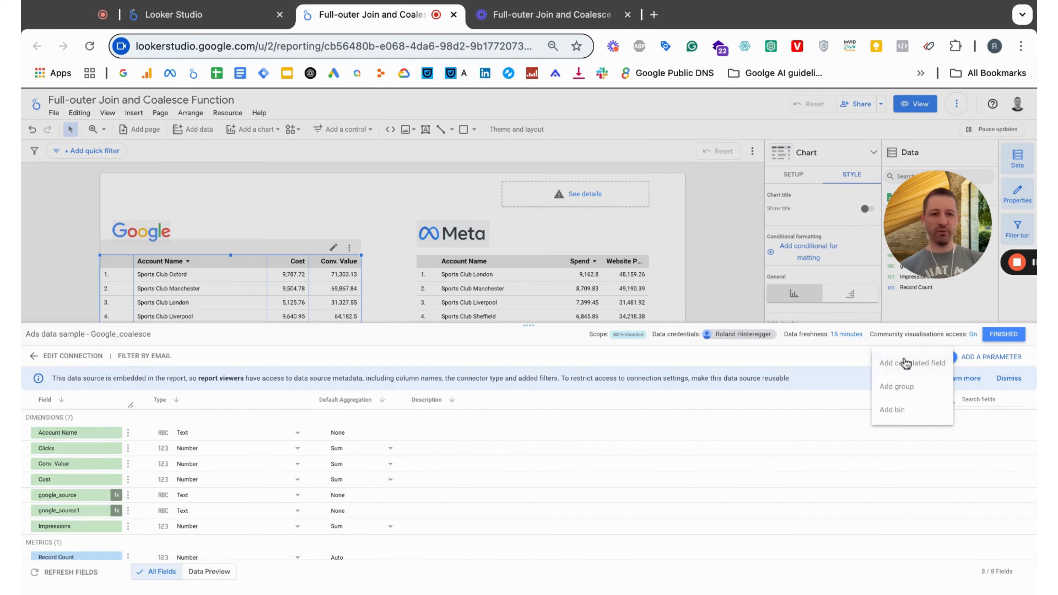
click(905, 364)
click(269, 410)
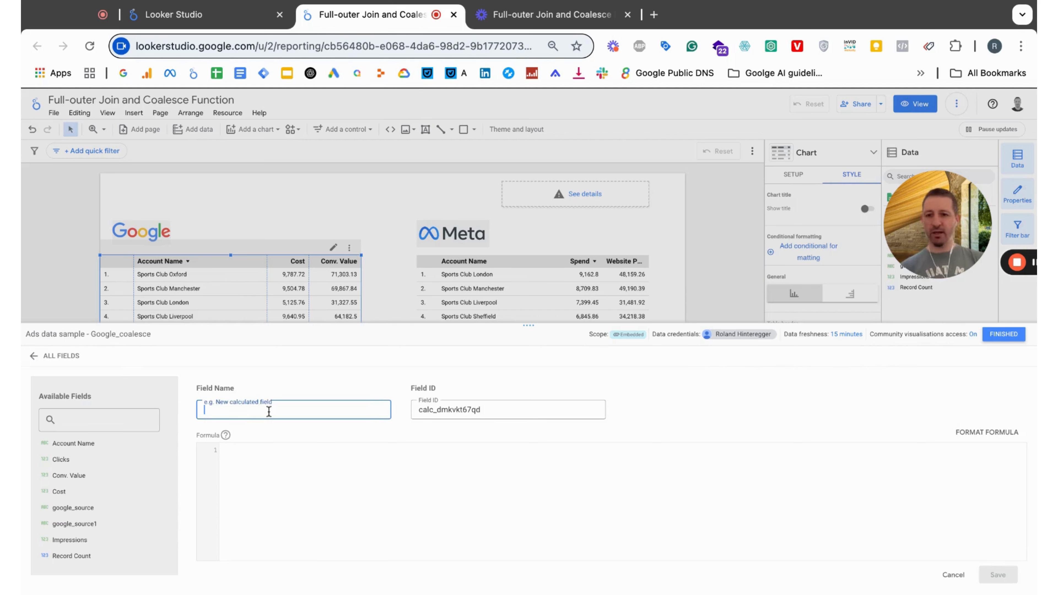
text(meta)
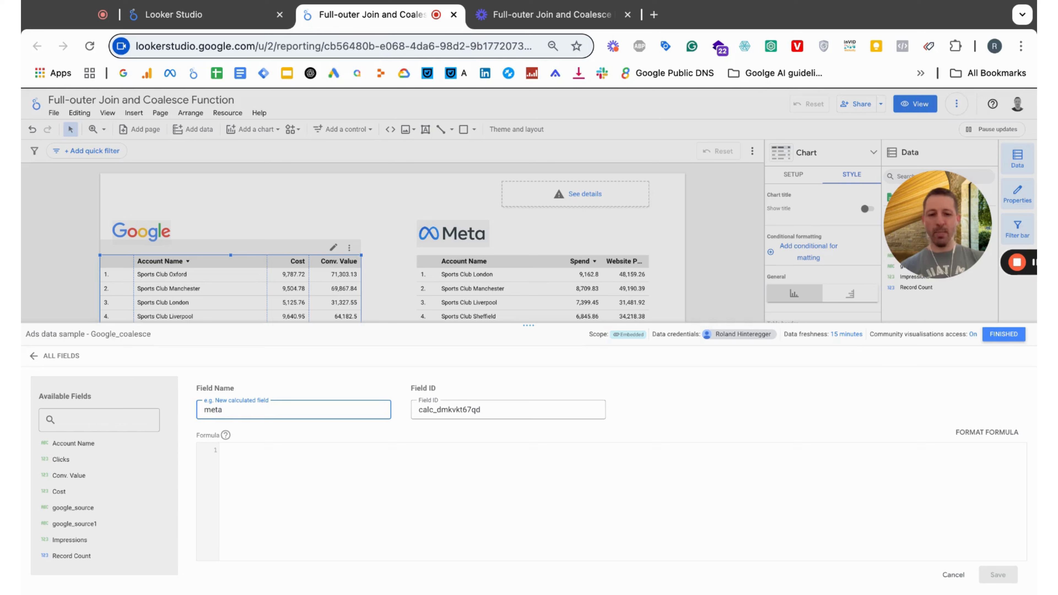
text(_source1)
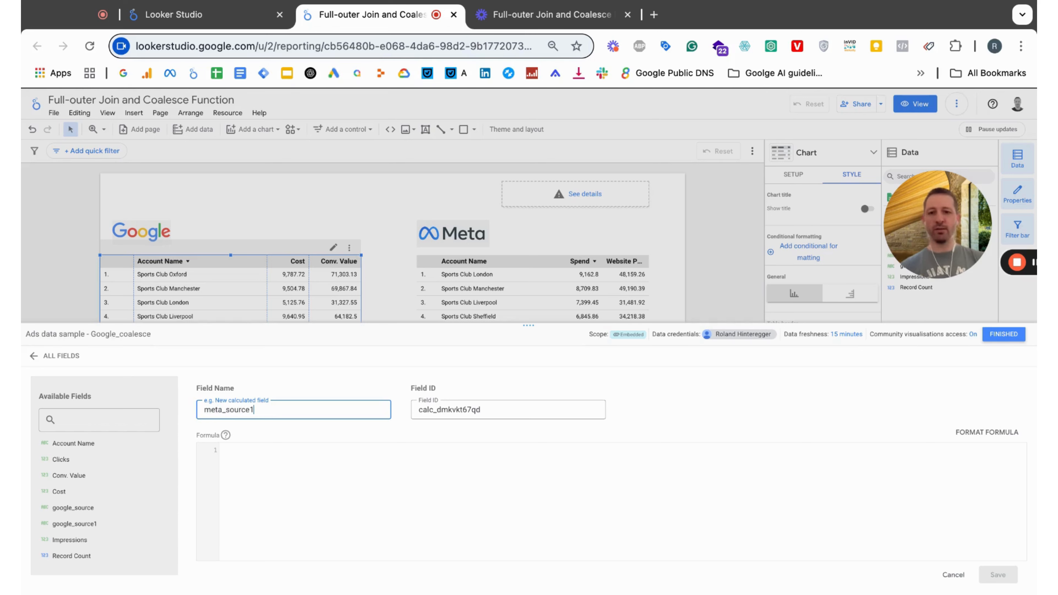
double_click(466, 409)
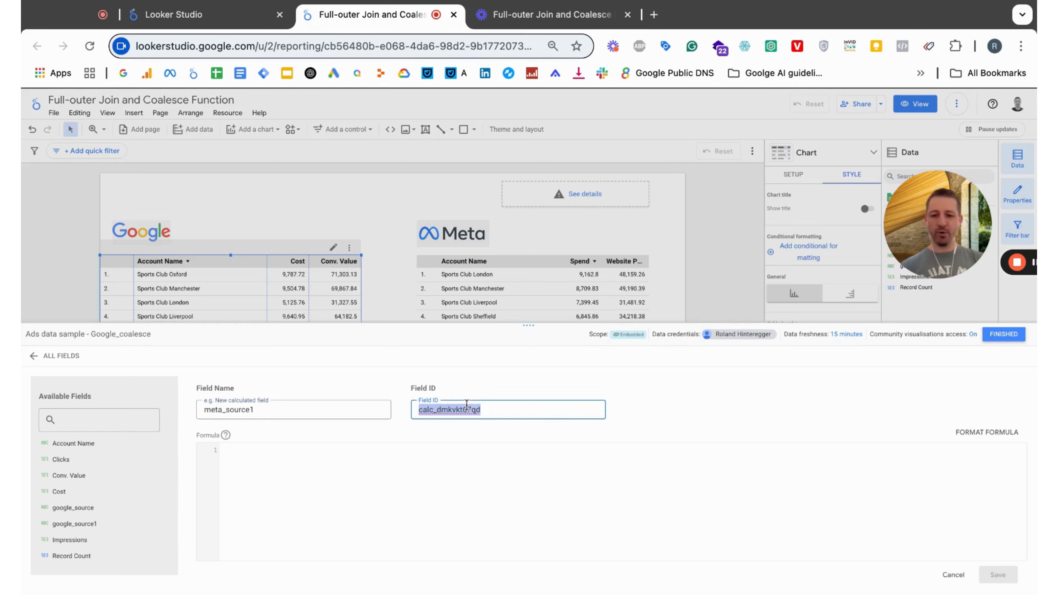
text(blended_source_dv0)
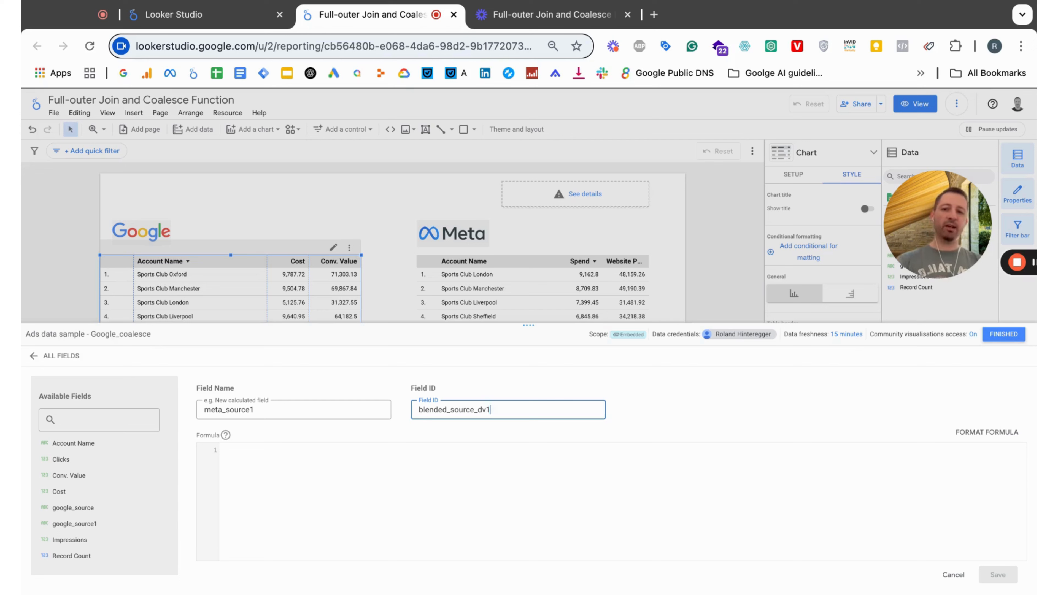
Try meta and google_source as the formula of the new meta_source1 field in the Google data source
click(317, 466)
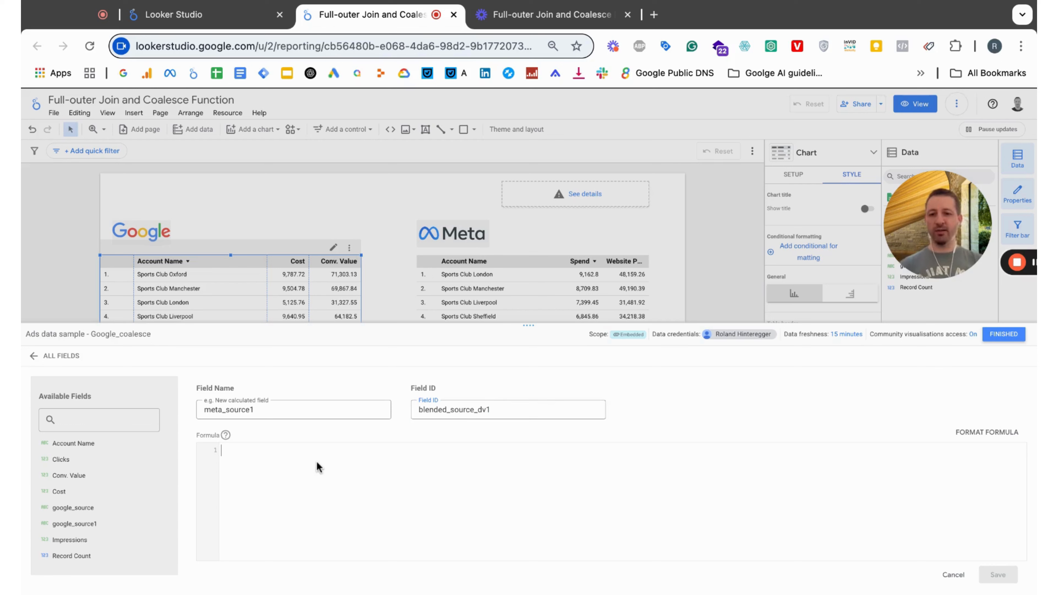
text(meta)
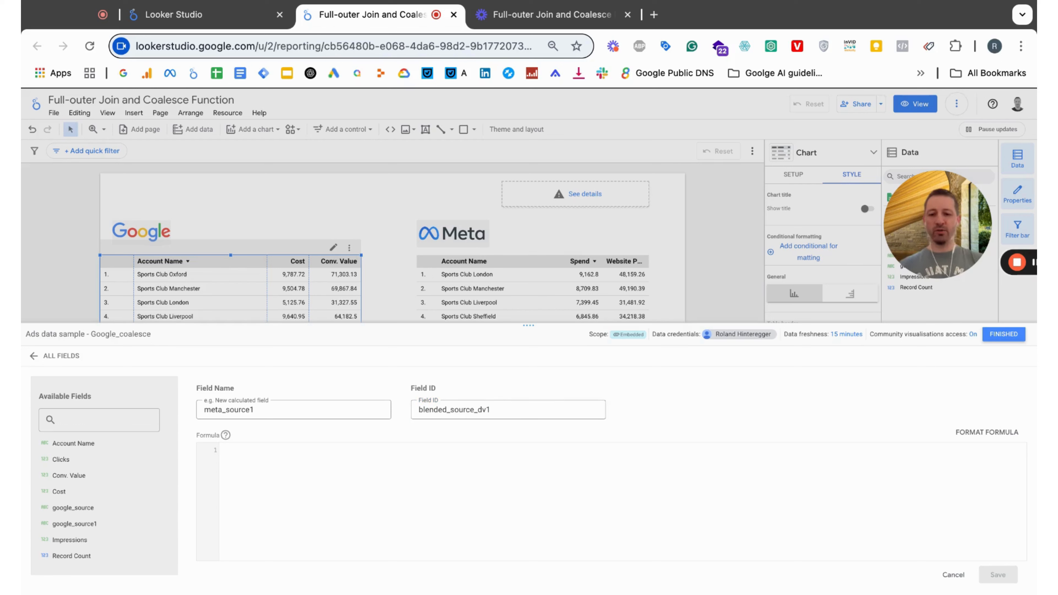
key(ctrl+a)
text(google)
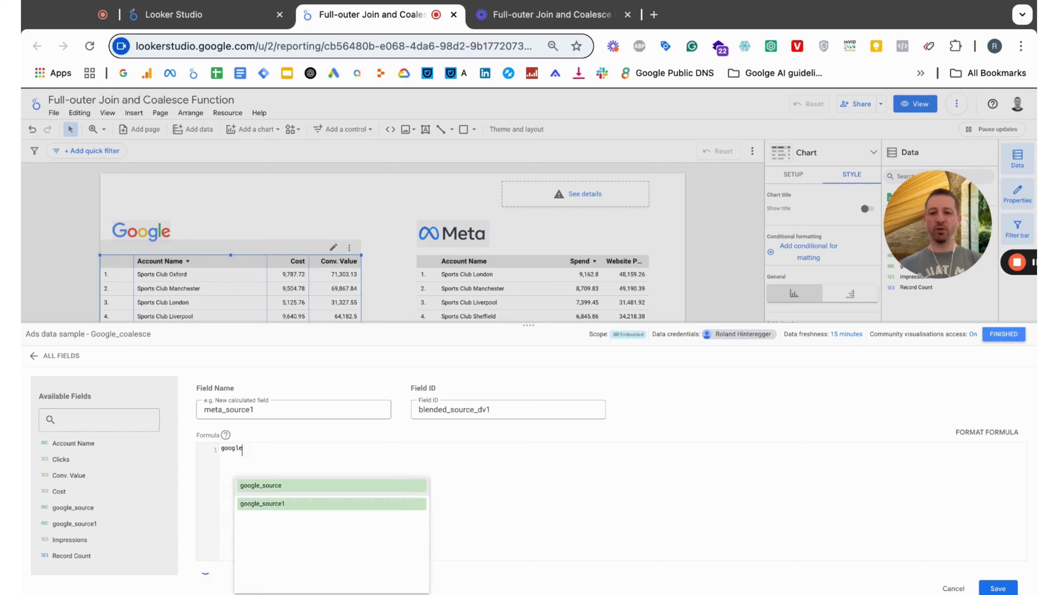
click(296, 487)
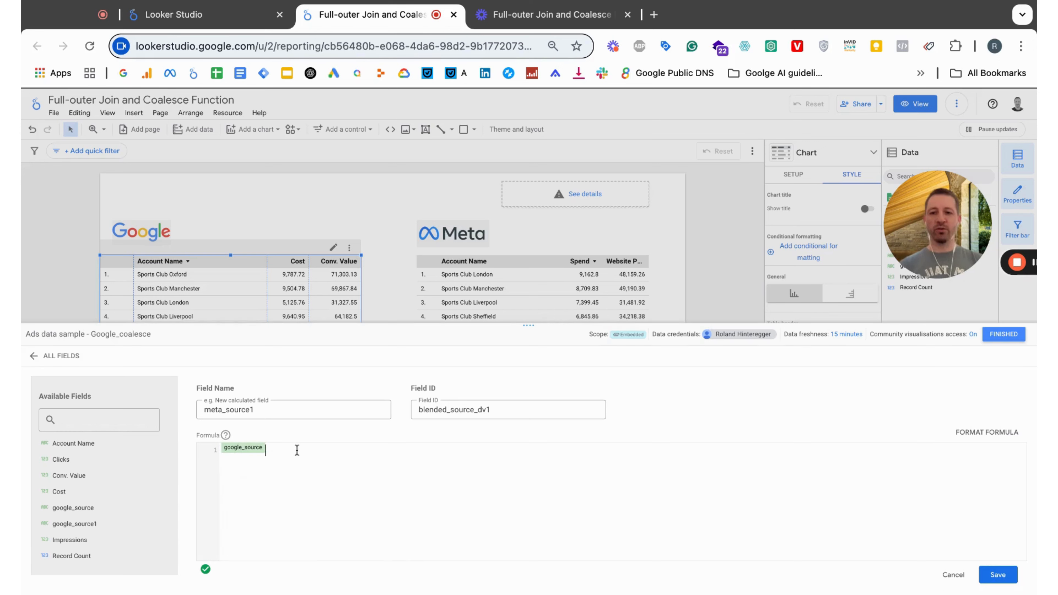
key(ctrl+a)
text(met)
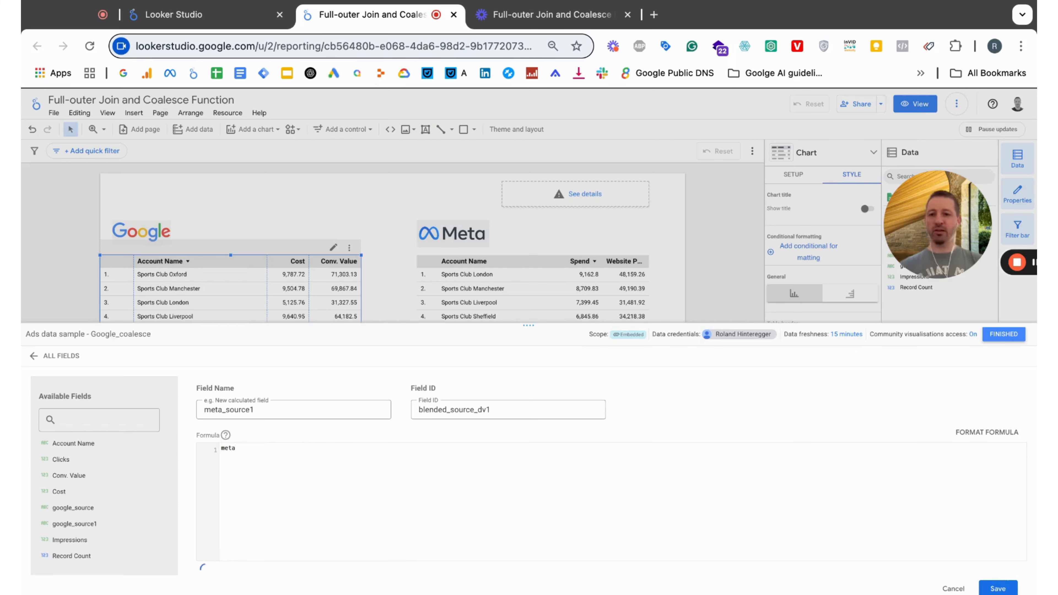
text(a)
Set the formula of meta_source1 to google_source, save the field and finish editing the Google data source
key(ctrl+a)
text(google)
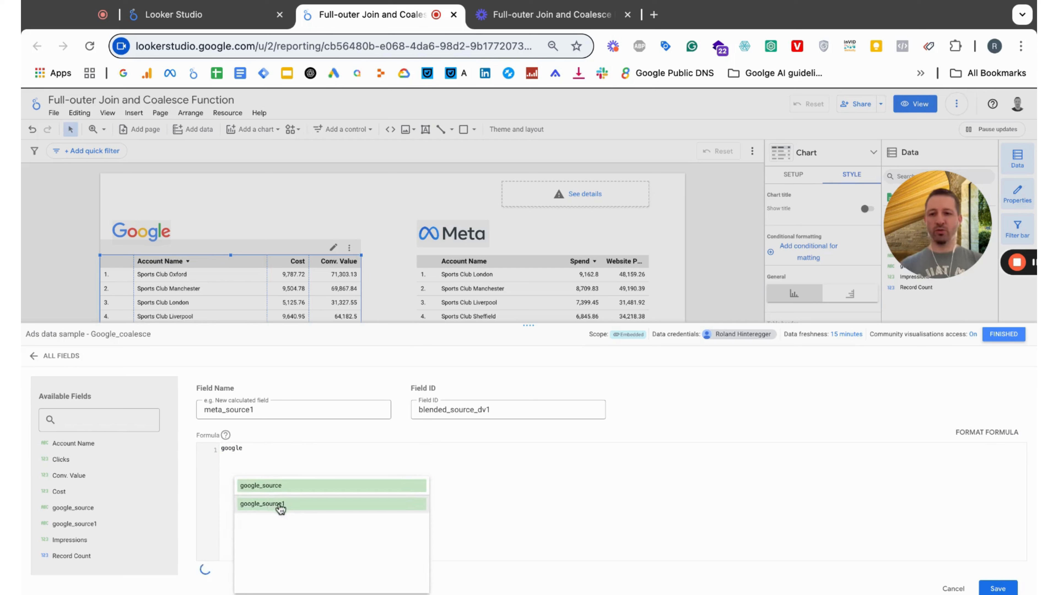
click(276, 486)
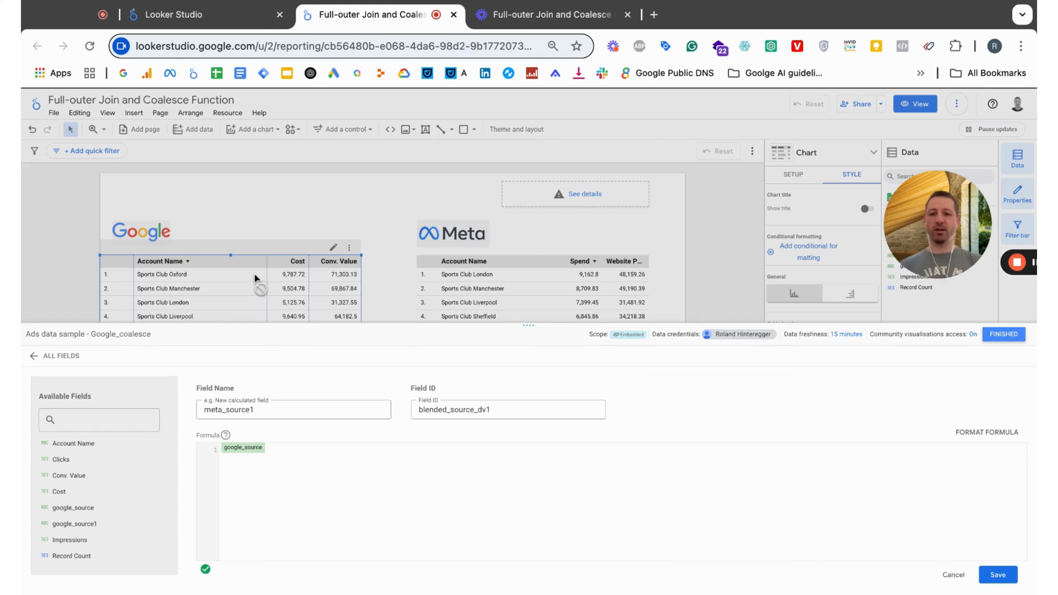
click(1003, 577)
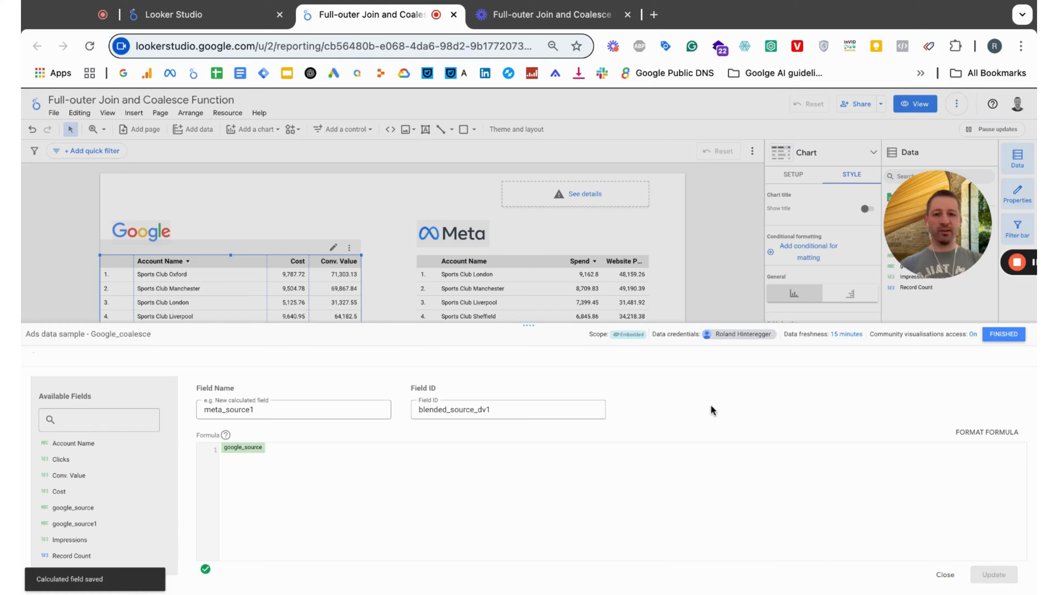
click(1002, 339)
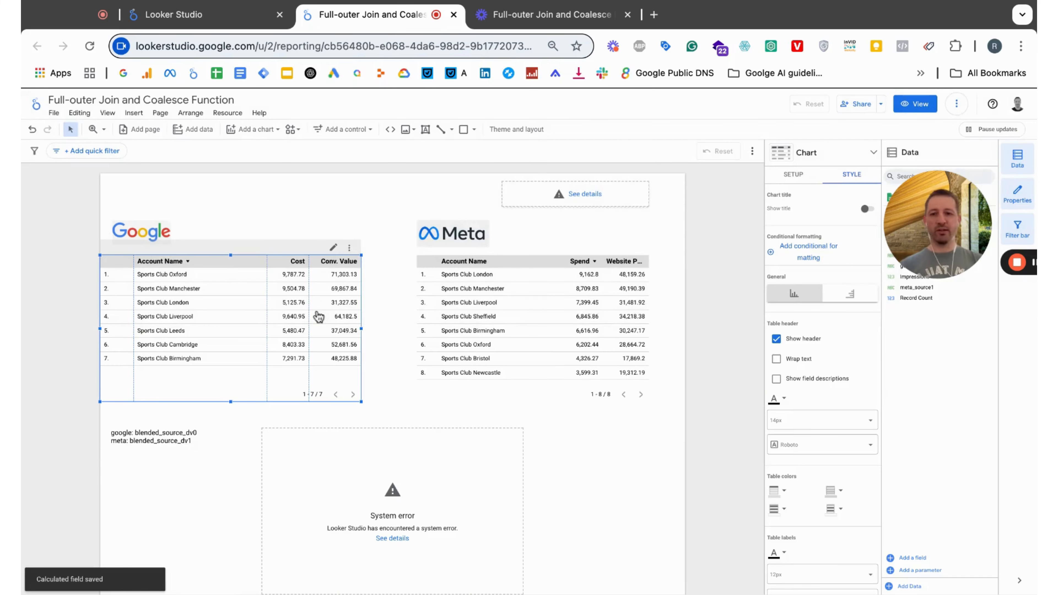
Show the hidden meta_source field again in the Meta table's data source
click(530, 303)
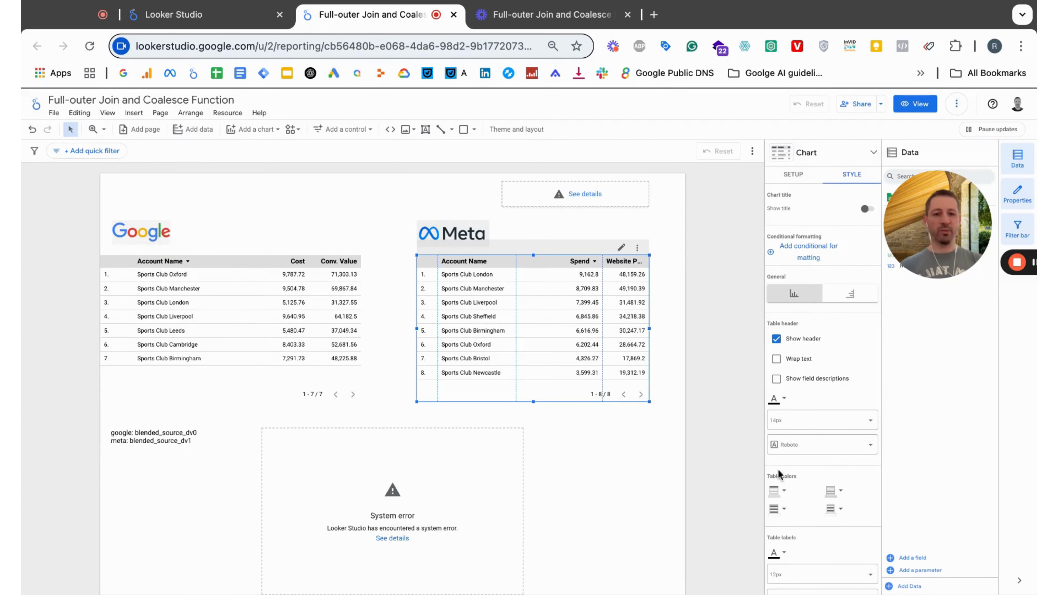
click(908, 557)
click(924, 491)
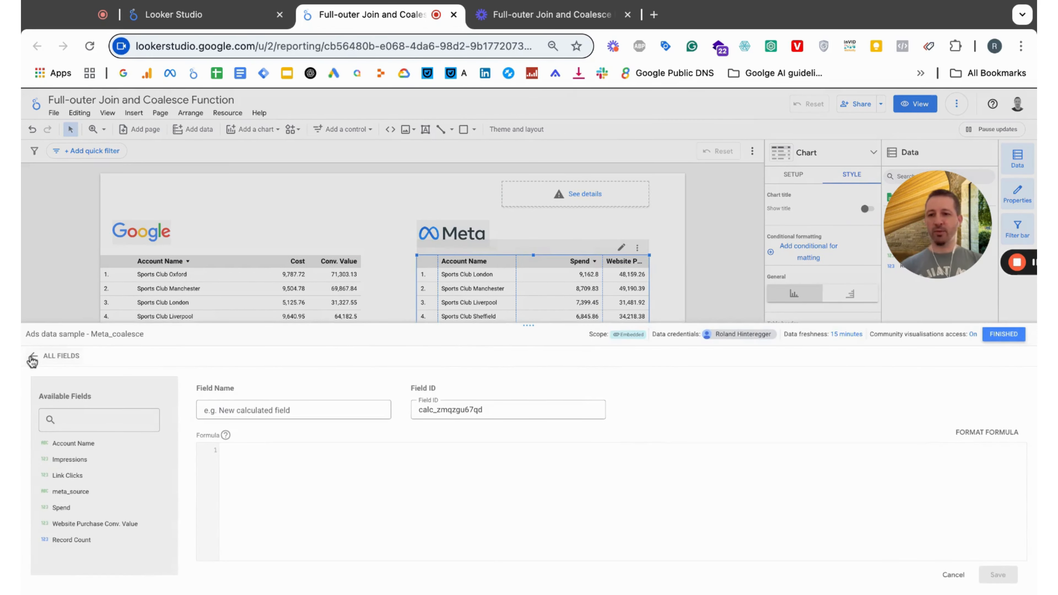
click(33, 358)
click(128, 479)
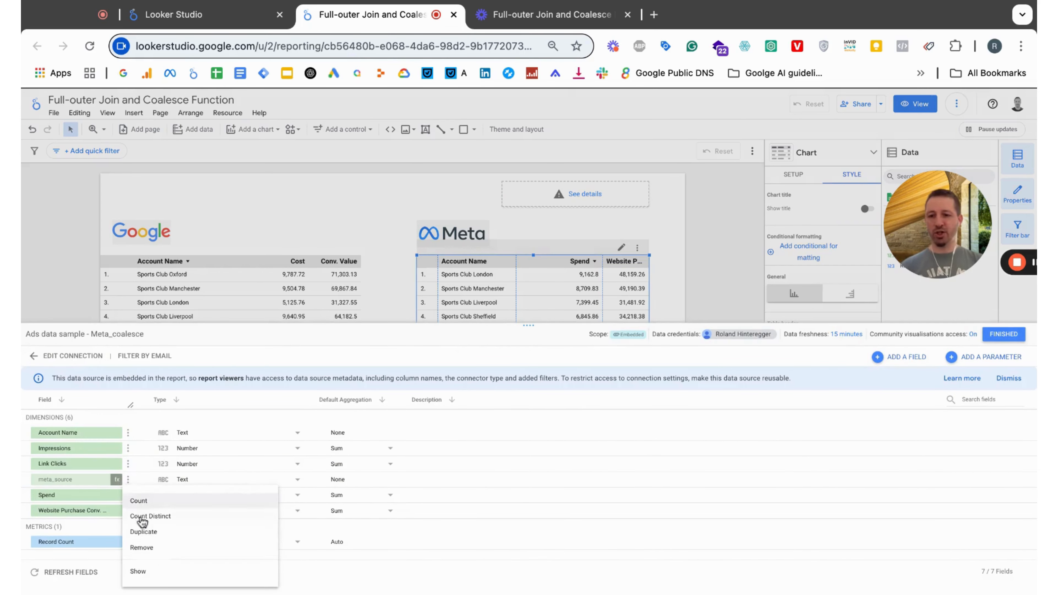
click(162, 577)
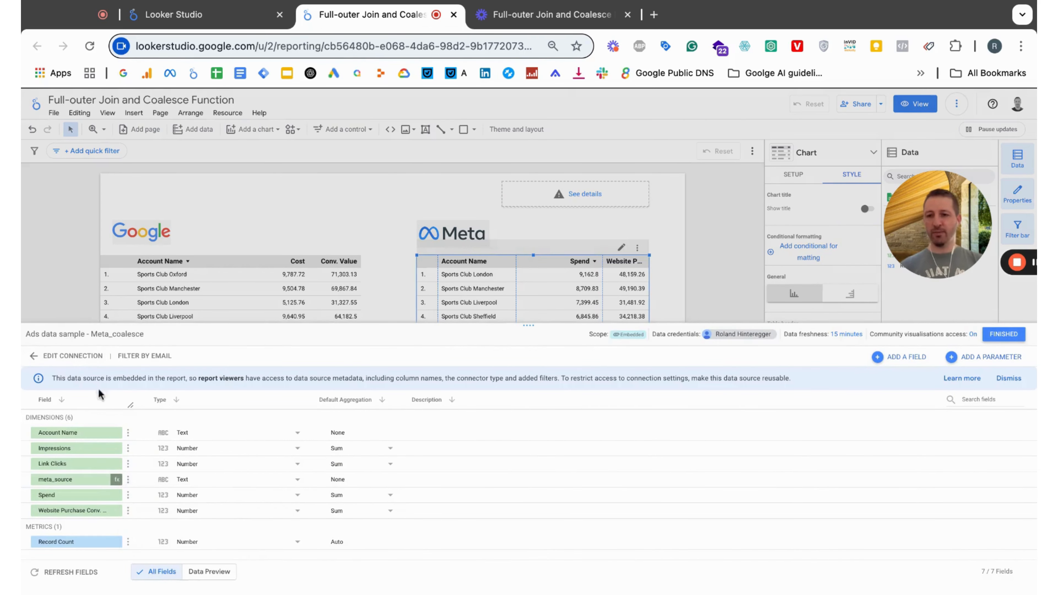
click(33, 358)
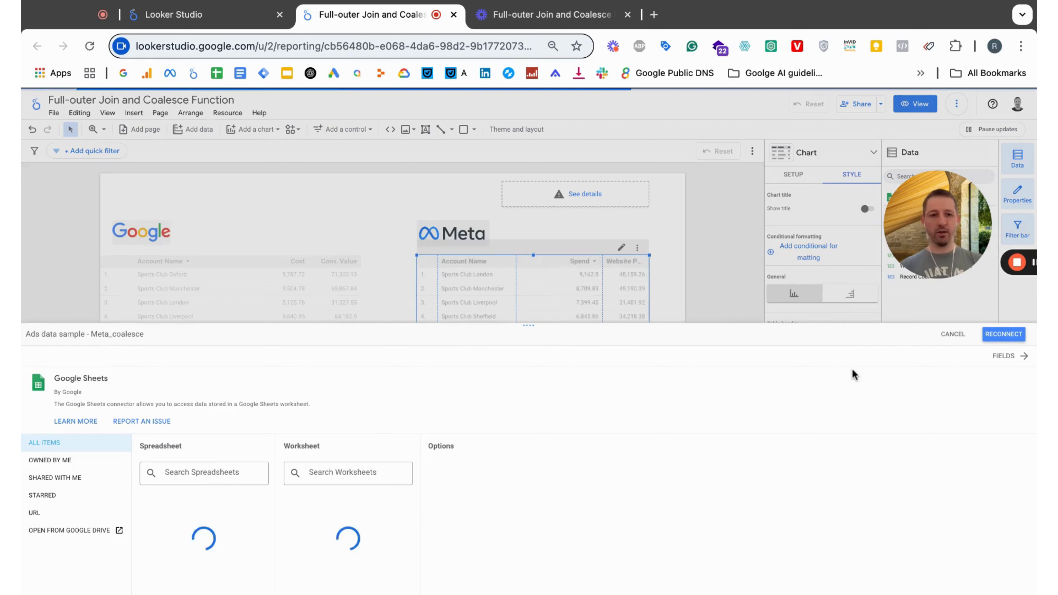
click(1022, 354)
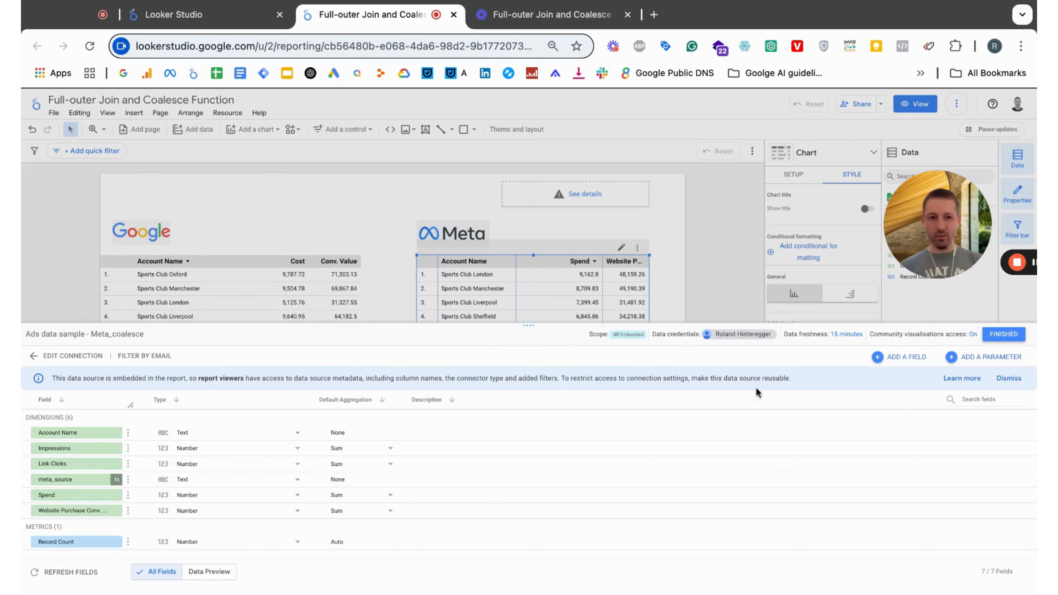
Start a new calculated field in the Meta data source, named meta_source1, with the field ID blended_source_dv1
click(904, 359)
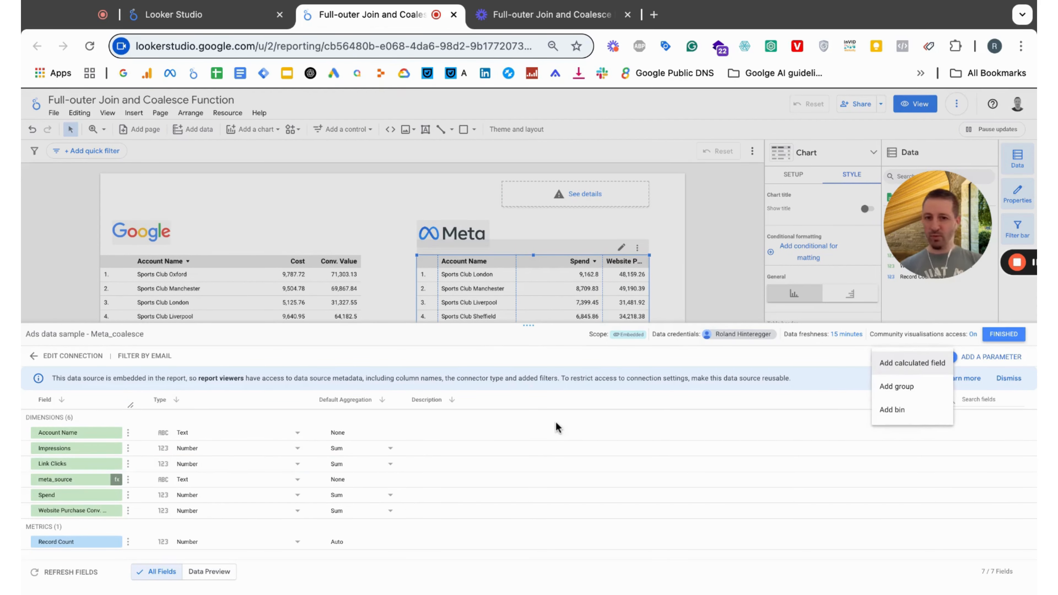
click(914, 362)
click(278, 408)
text(m)
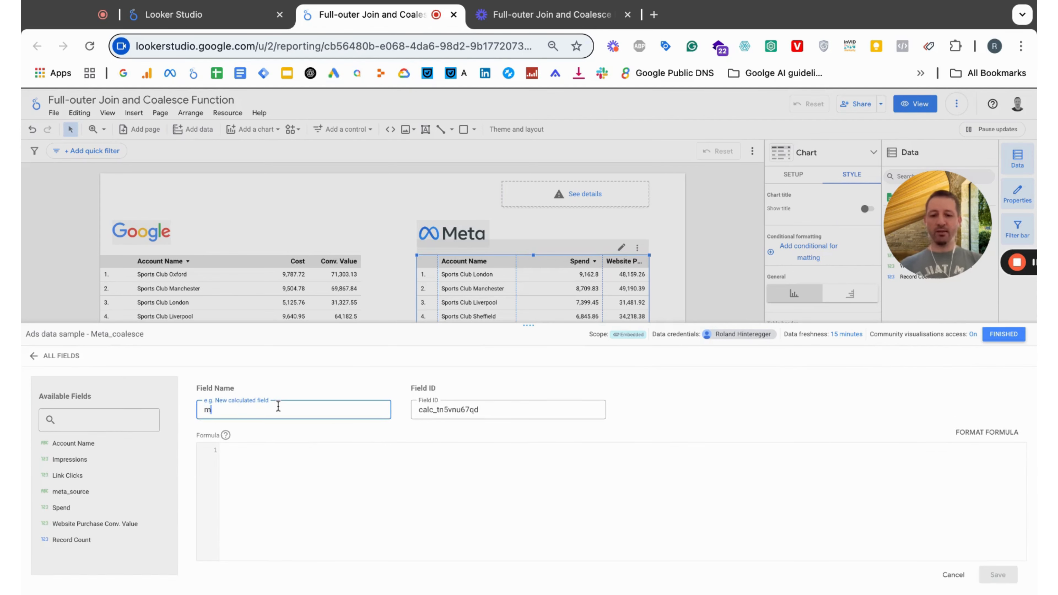
text(eta_source1)
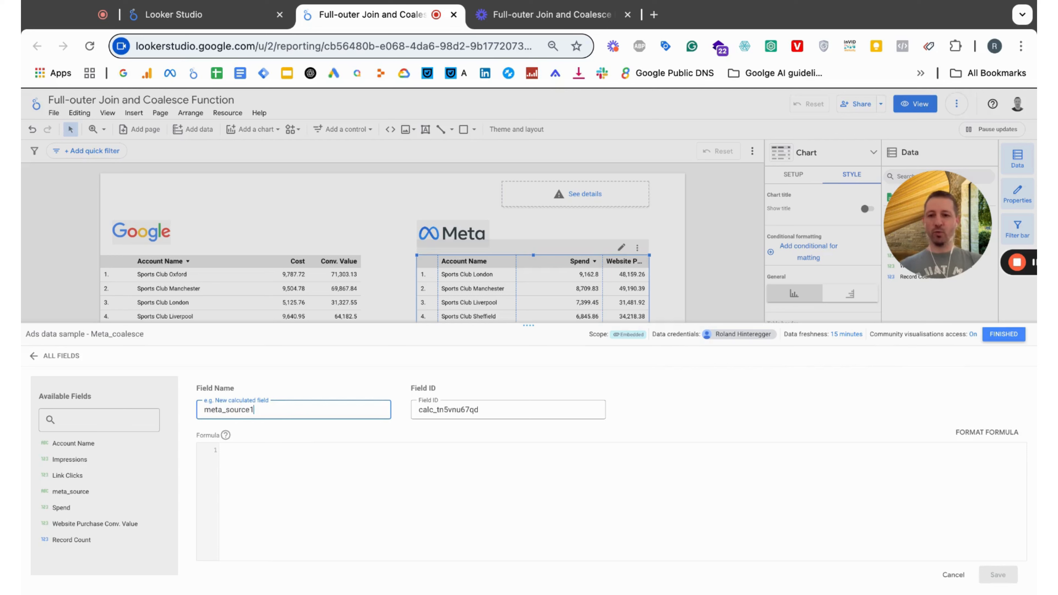
click(502, 411)
double_click(502, 411)
text(blended_source_dv0)
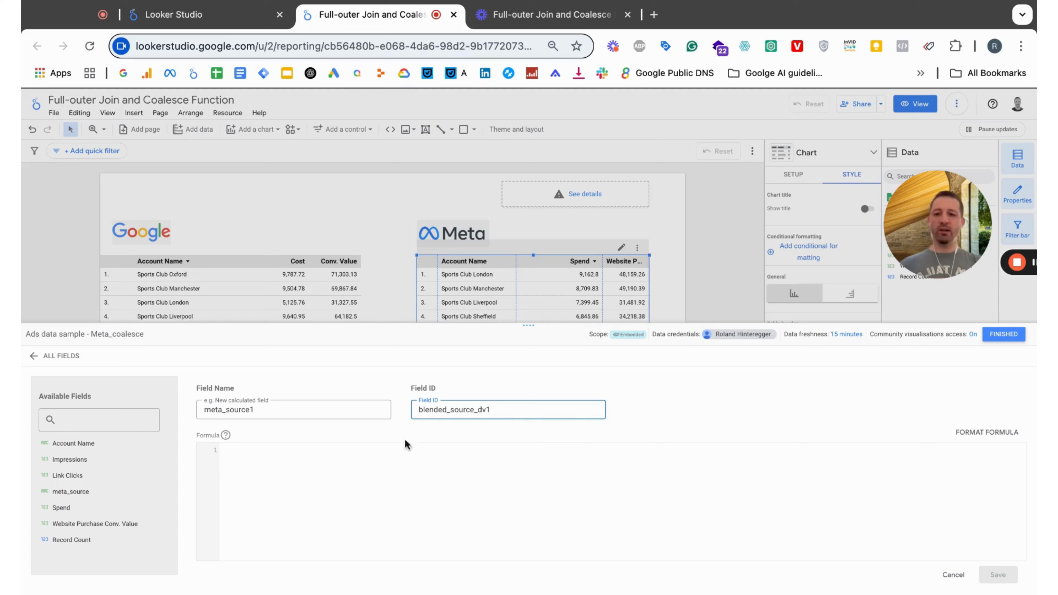
Set the formula of the Meta data source's meta_source1 to meta_source, save it and return to the field list
click(306, 475)
text(meta)
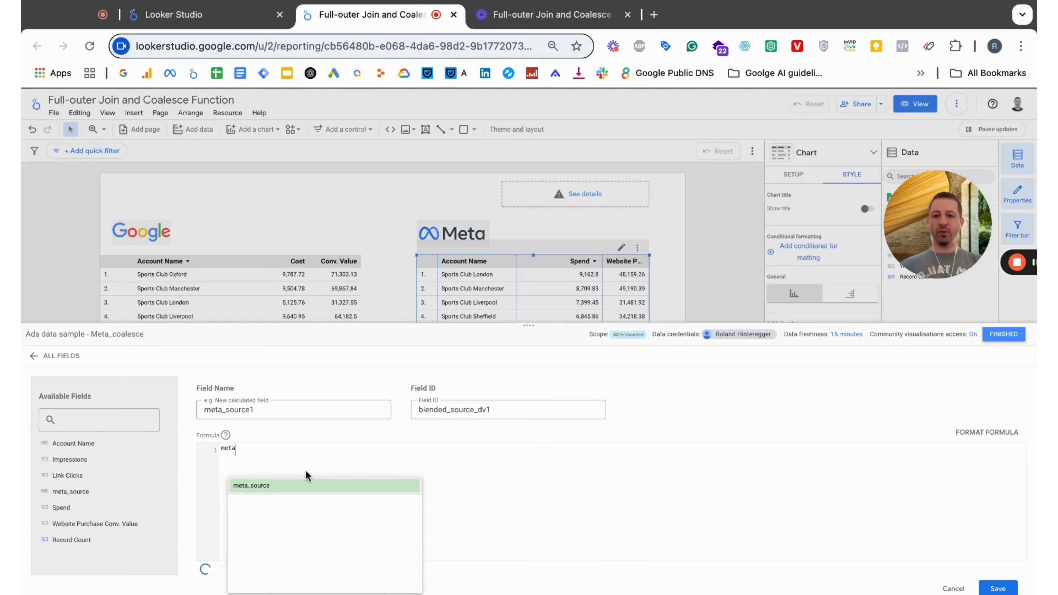
click(279, 489)
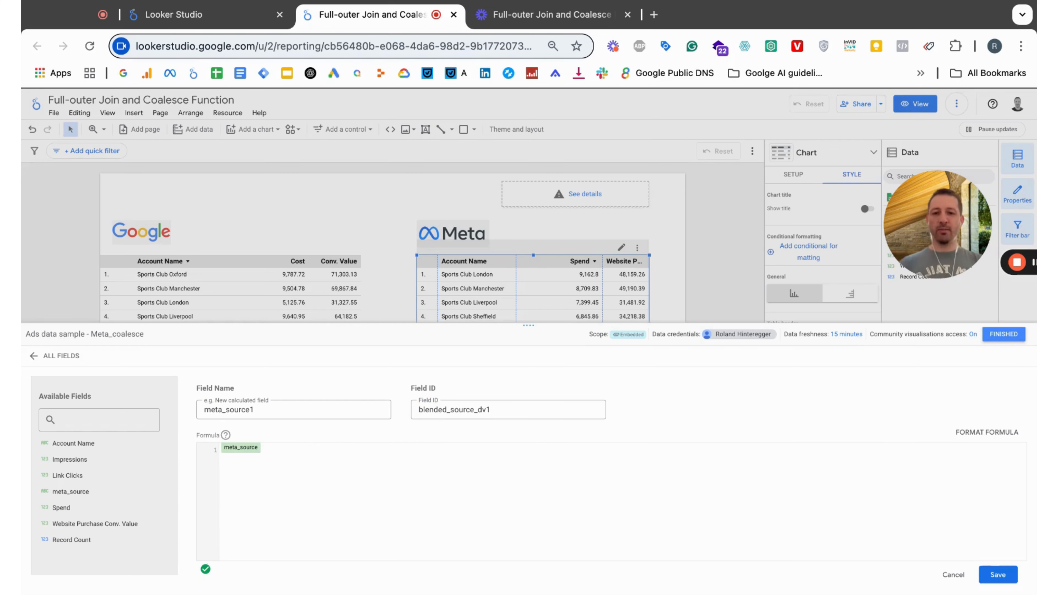
click(998, 576)
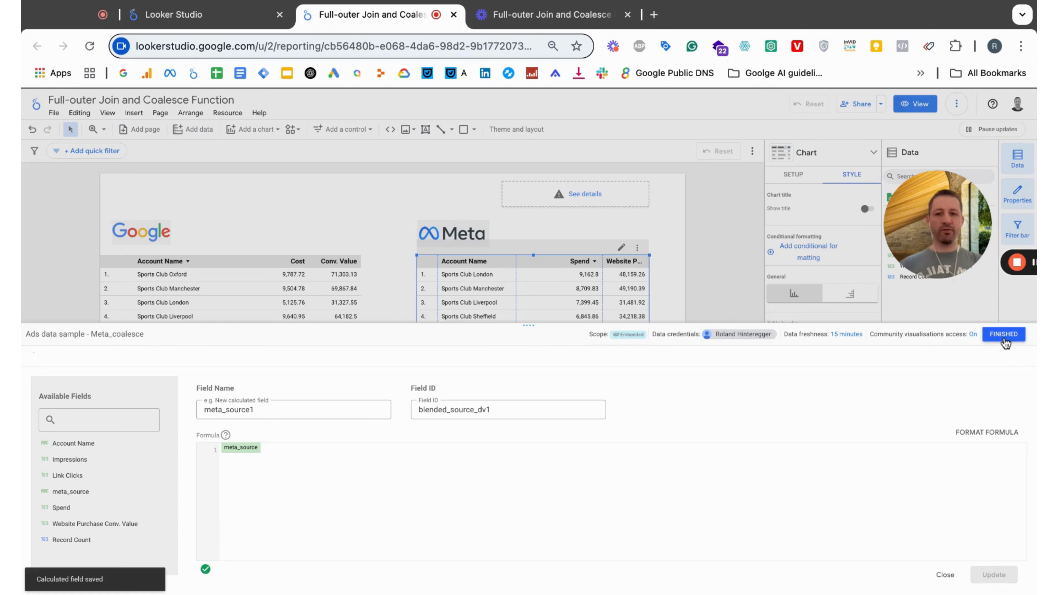
click(49, 356)
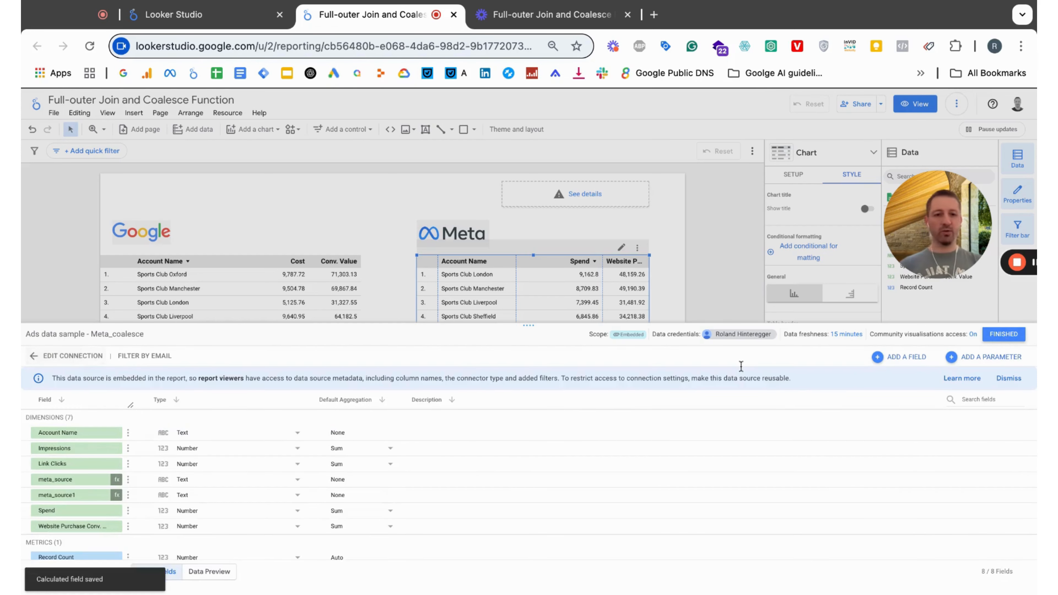
Start a new calculated field in the Meta data source, named google_source1, with the field ID blended_source_dv1
click(904, 357)
click(913, 366)
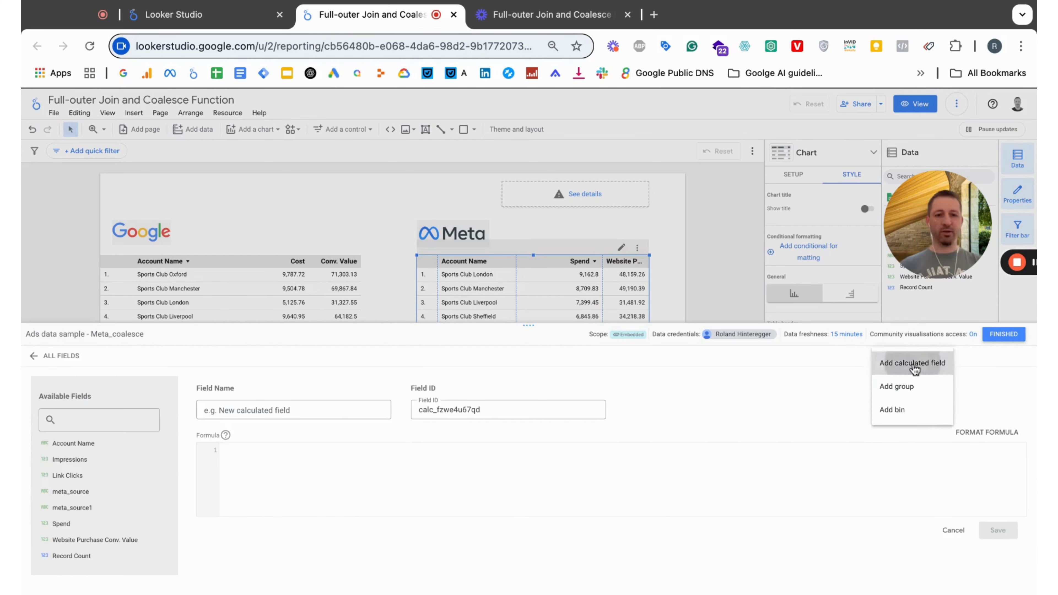
click(300, 409)
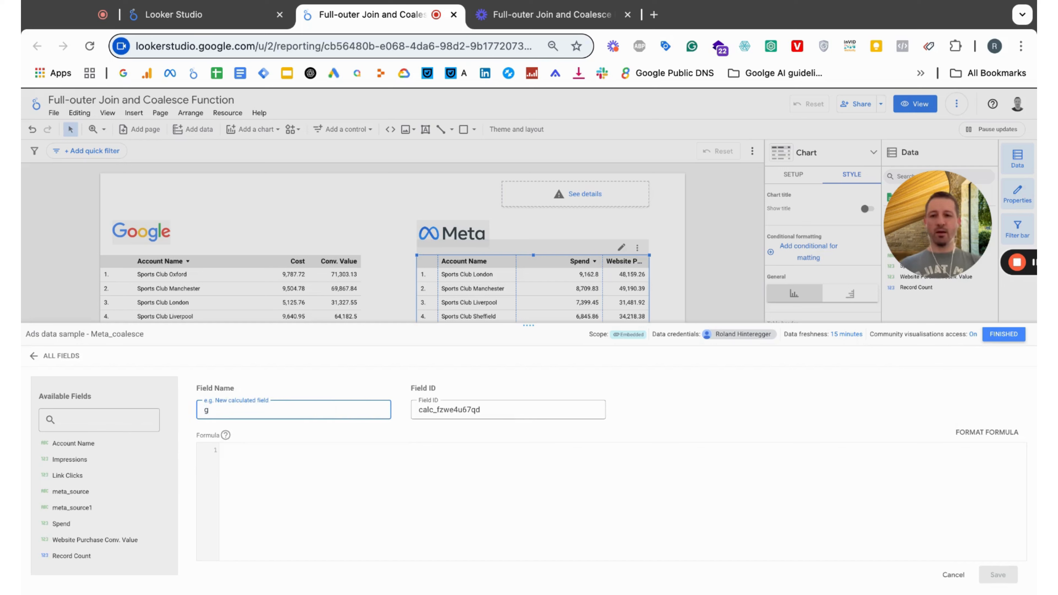
text(met)
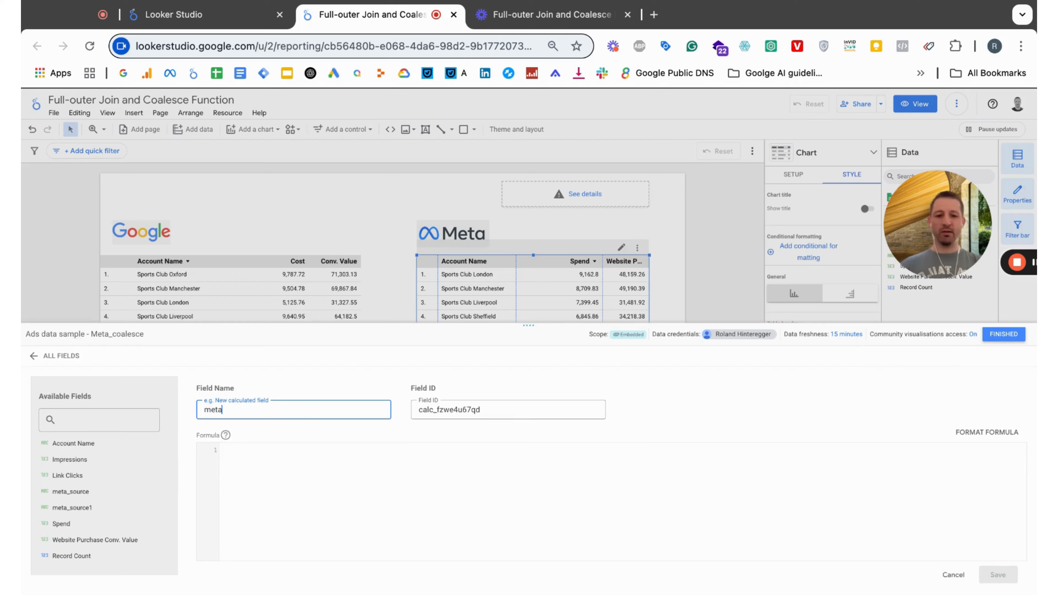
text(a)
key(ctrl+a)
key(BackSpace)
text(google_sourc)
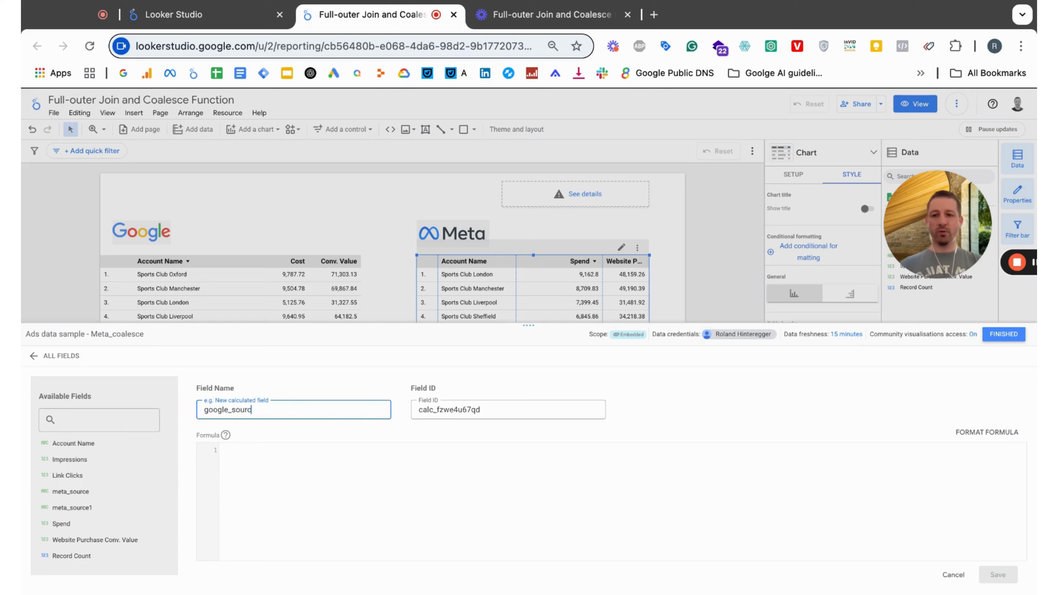
click(485, 409)
key(ctrl+a)
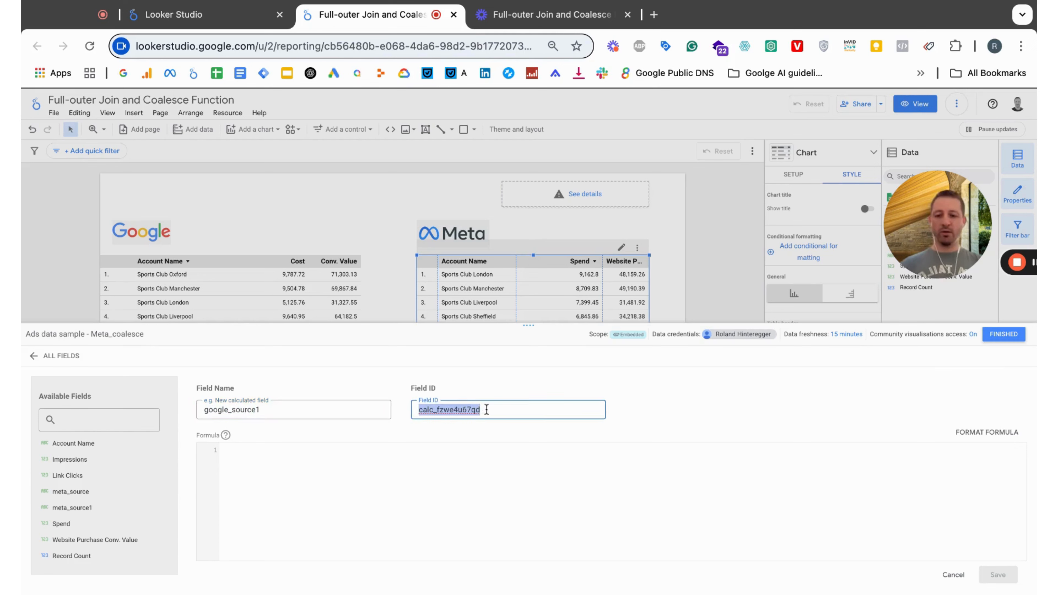
text(blended_source_dv1)
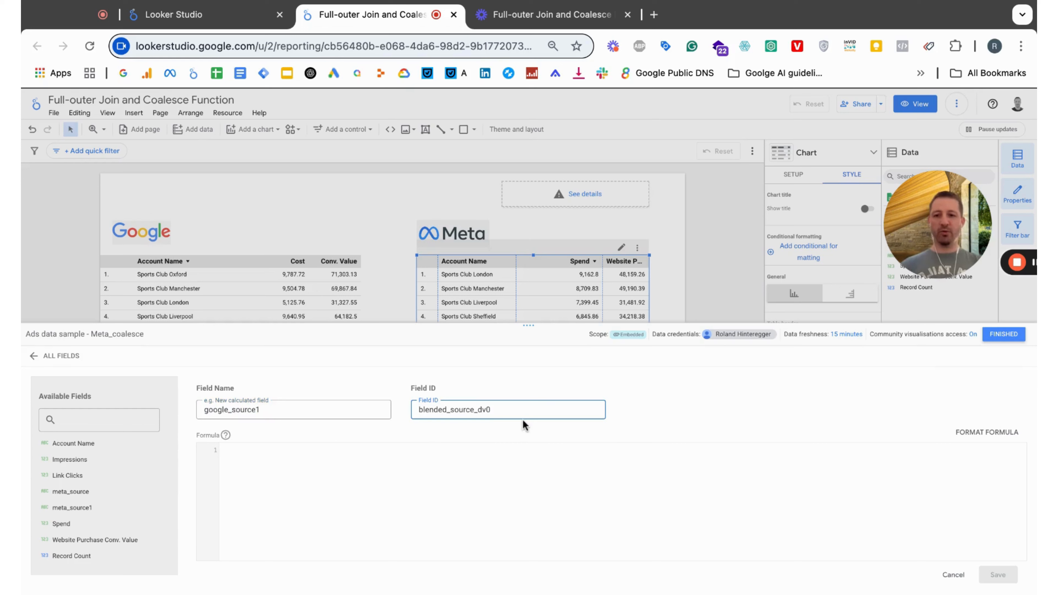
Set the formula of the Meta data source's google_source1 to meta_source
click(368, 465)
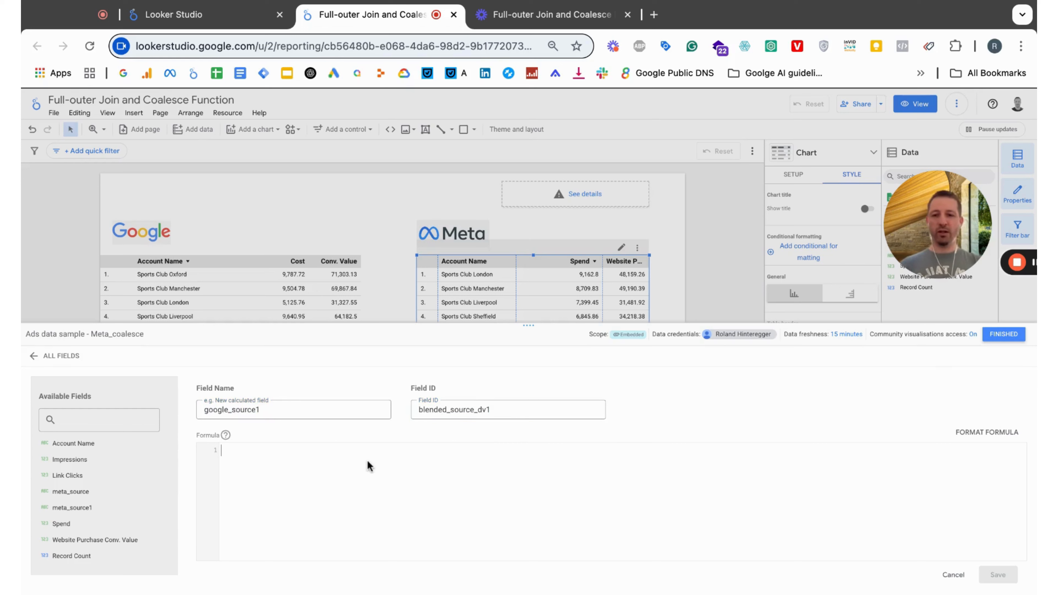
text(meta)
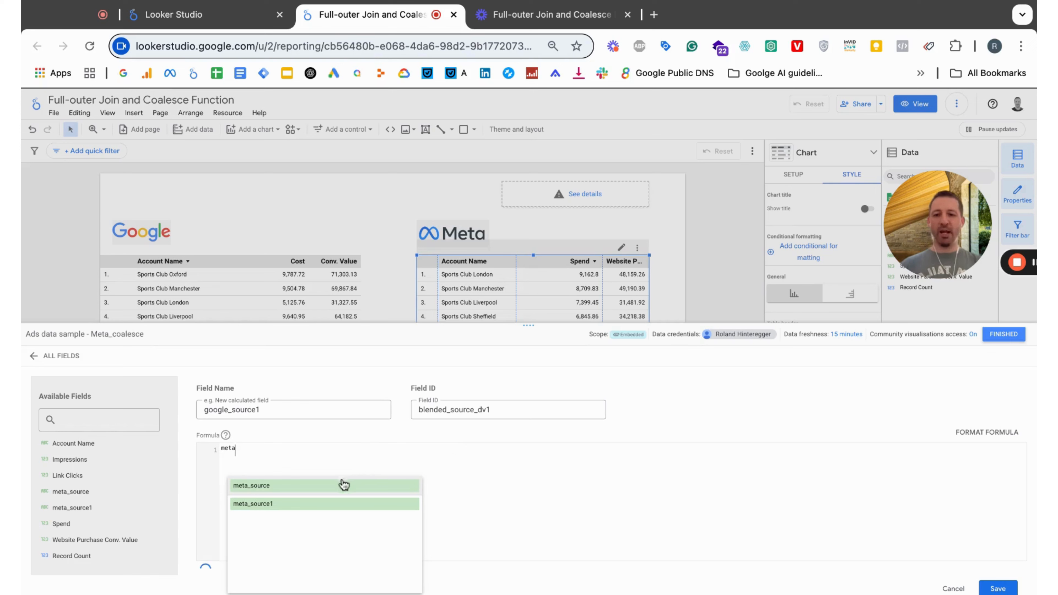
click(333, 486)
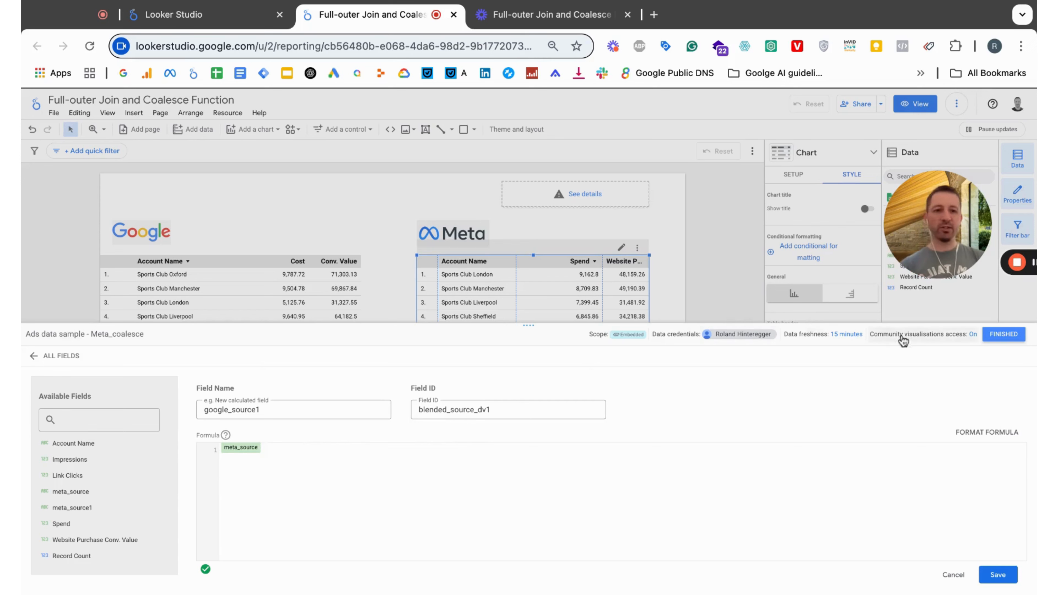
Correct google_source1's field ID to blended_source_dv0, save the field and return to the field list
click(509, 411)
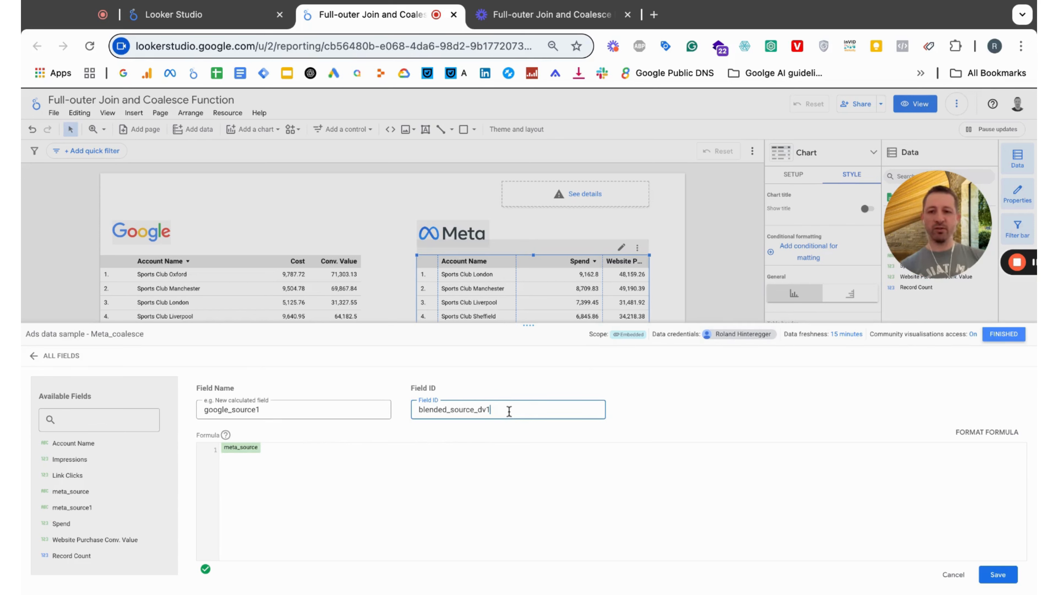
key(BackSpace)
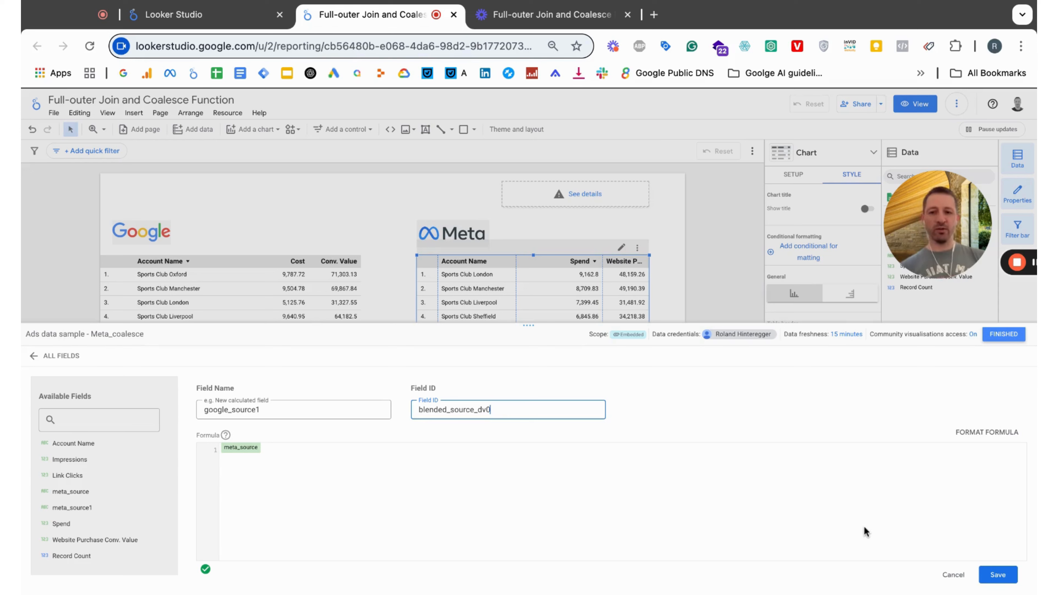
click(997, 575)
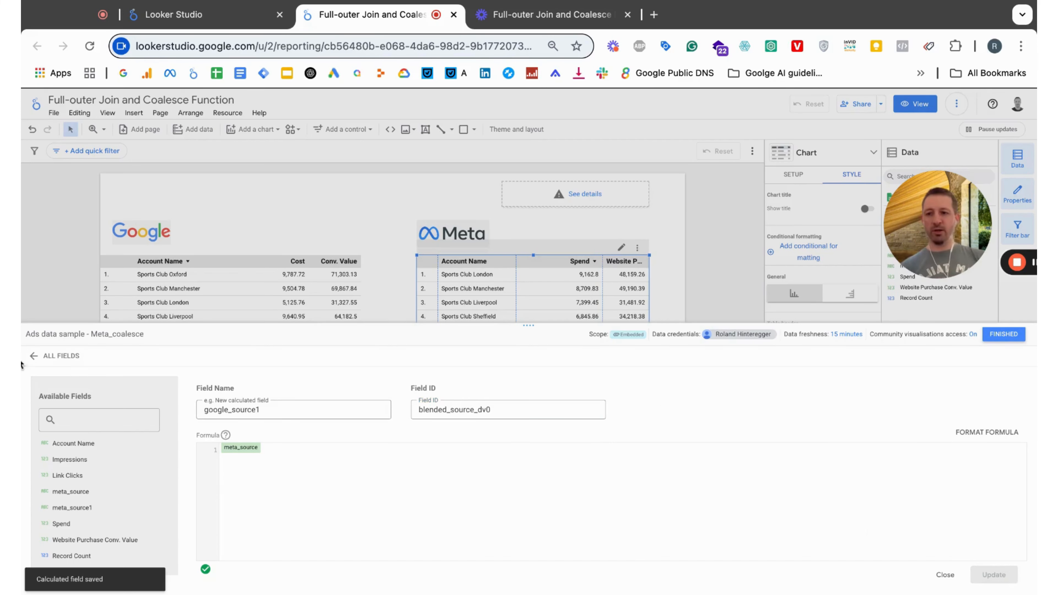
click(34, 357)
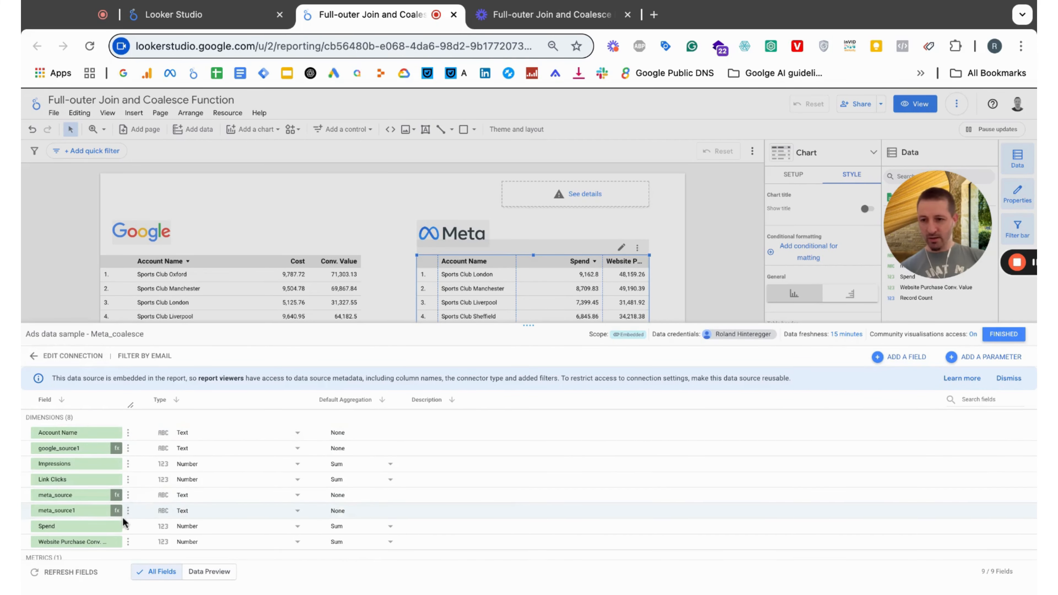
Check the field IDs and formulas of meta_source1 and google_source1 in the Meta data source
click(117, 511)
click(501, 409)
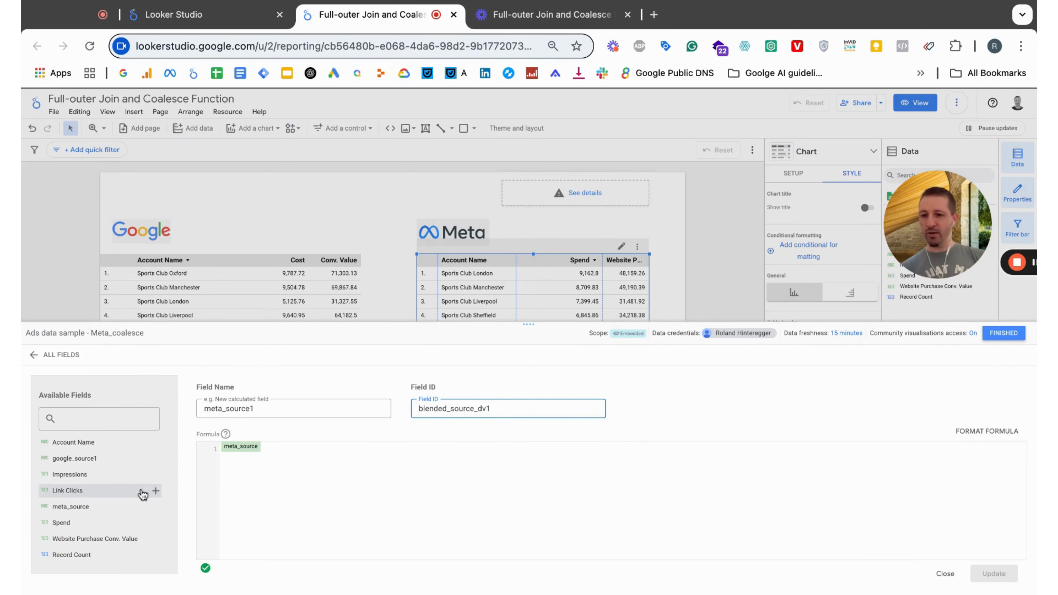
click(35, 359)
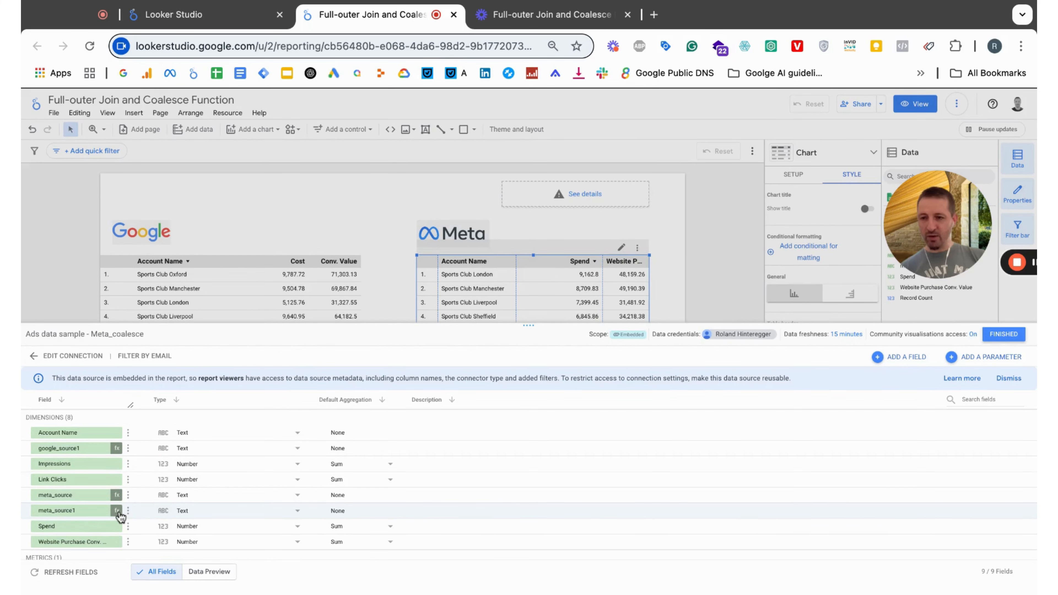
click(117, 448)
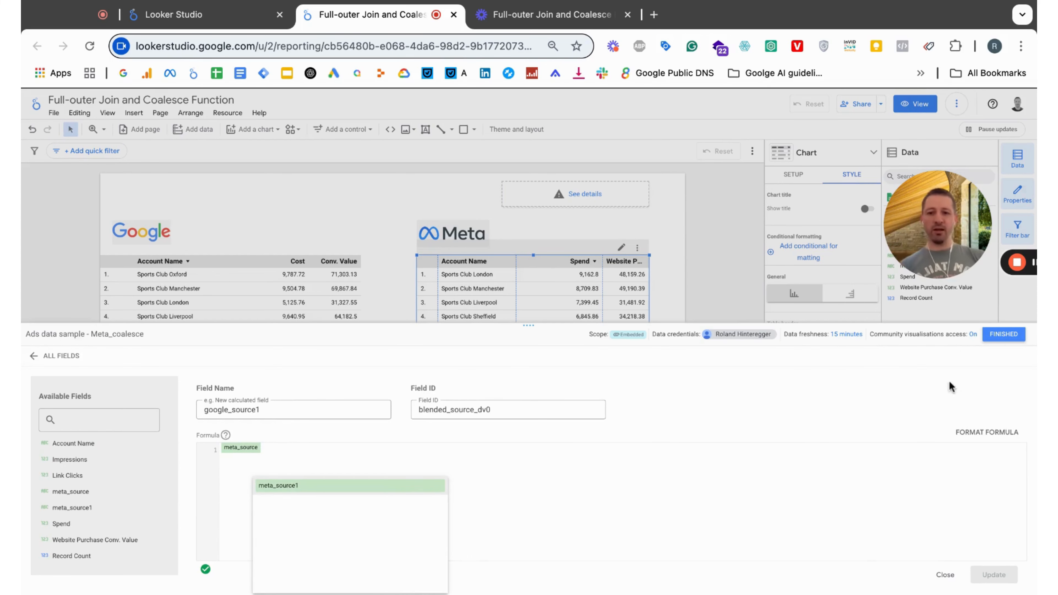
Finish editing the Meta data source and reload the report
click(1016, 335)
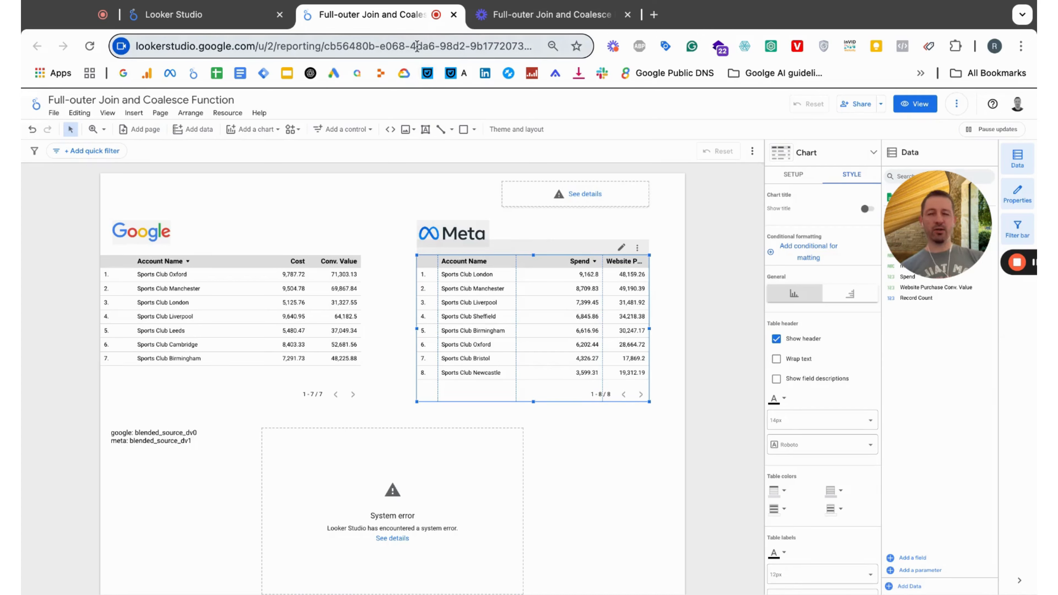
click(406, 42)
key(Return)
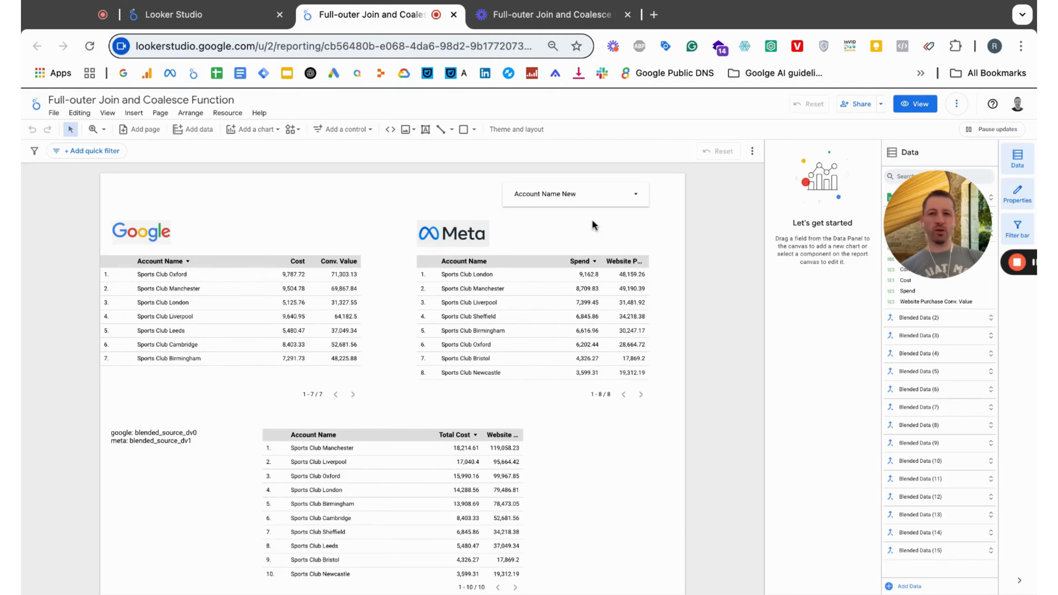
Review the formula of the drop-down's Account Name New control field and close it without changes
click(525, 201)
click(774, 252)
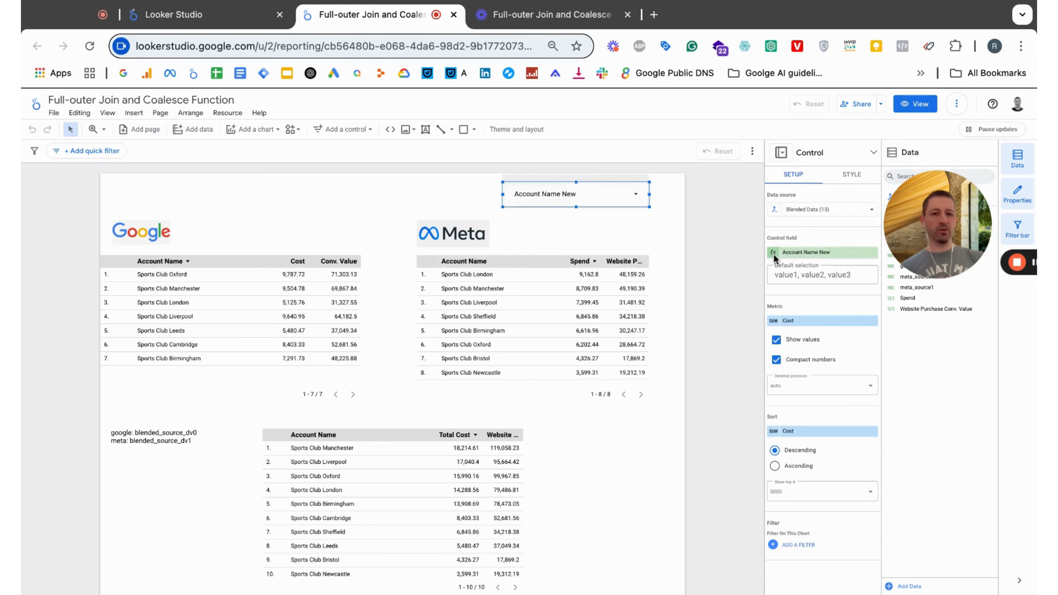
click(773, 253)
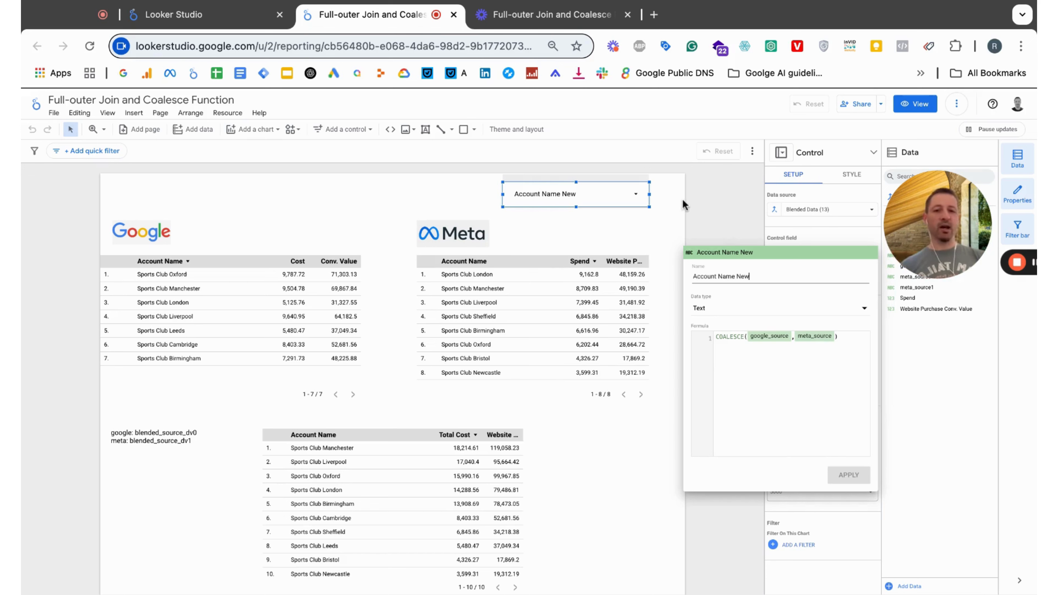
click(699, 201)
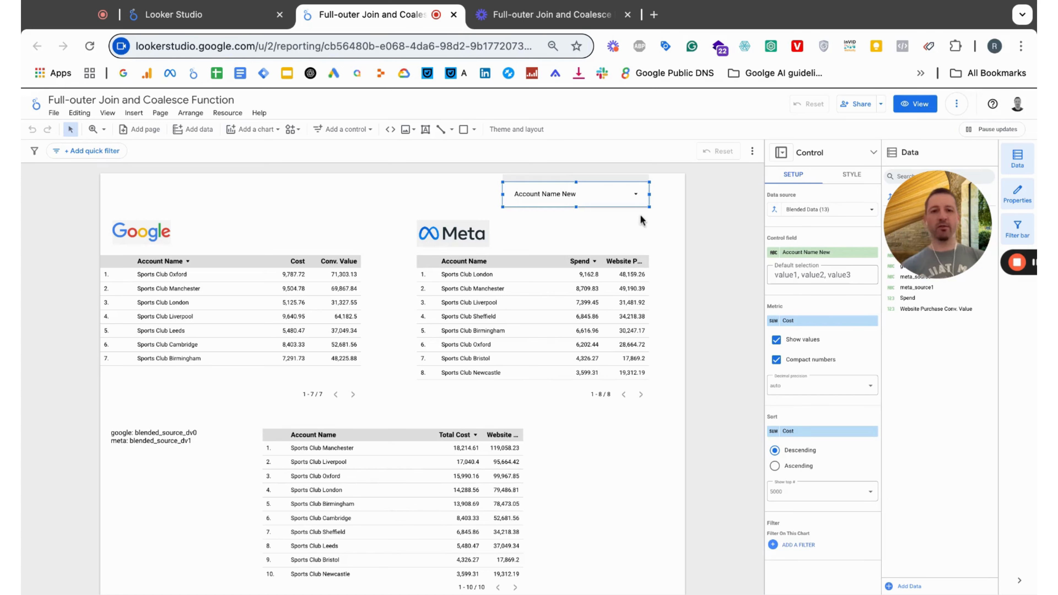
Test the Account Name New drop-down by filtering the report to Sports Club Manchester only
click(637, 201)
click(621, 263)
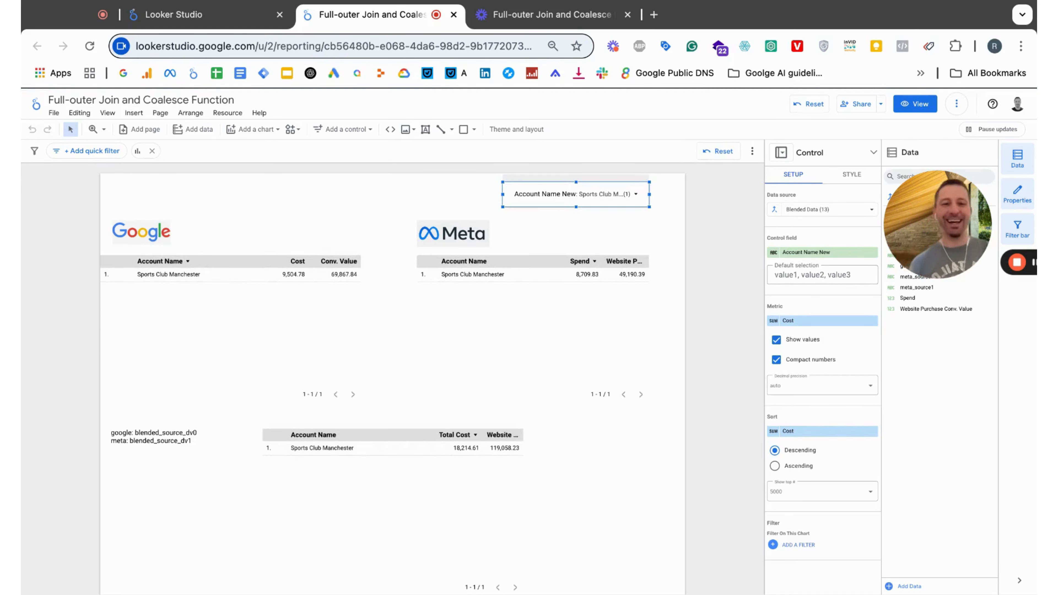
click(423, 202)
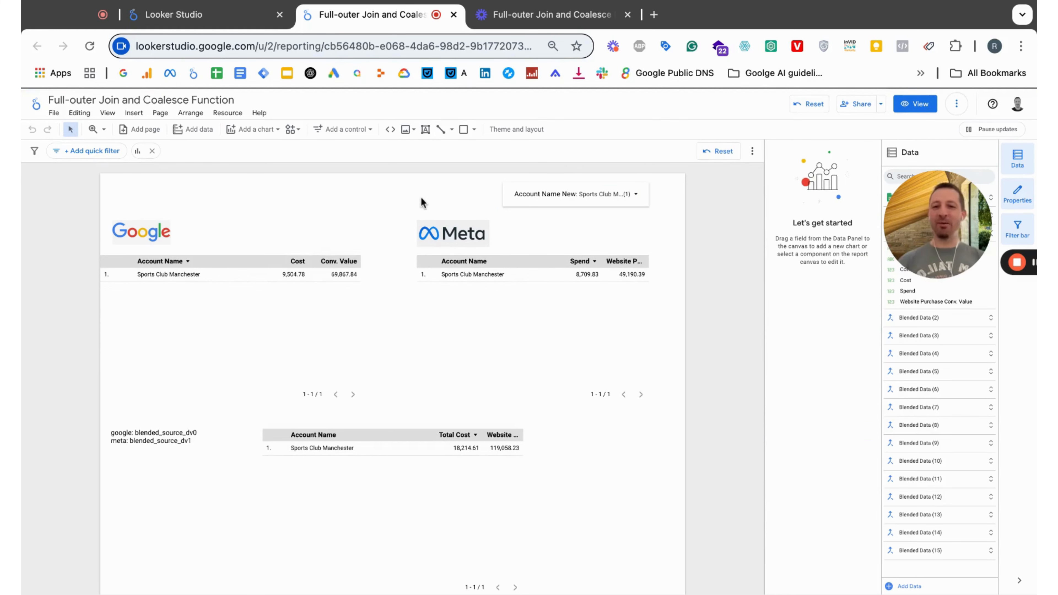
Test the drop-down with Sports Club Leeds, Cambridge, Manchester, Liverpool and Bristol selected together
click(635, 195)
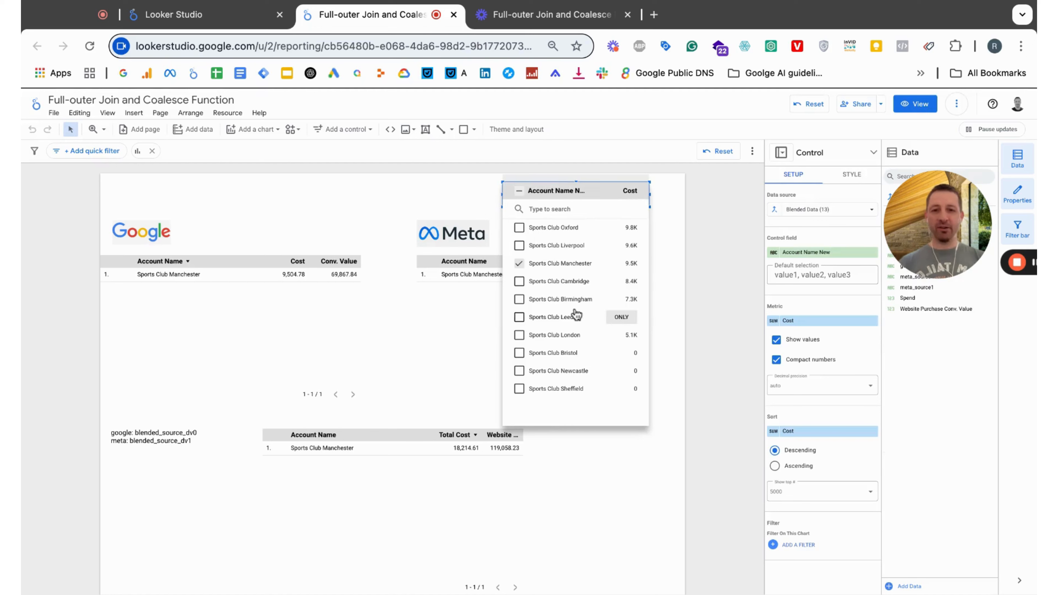
click(621, 318)
click(519, 281)
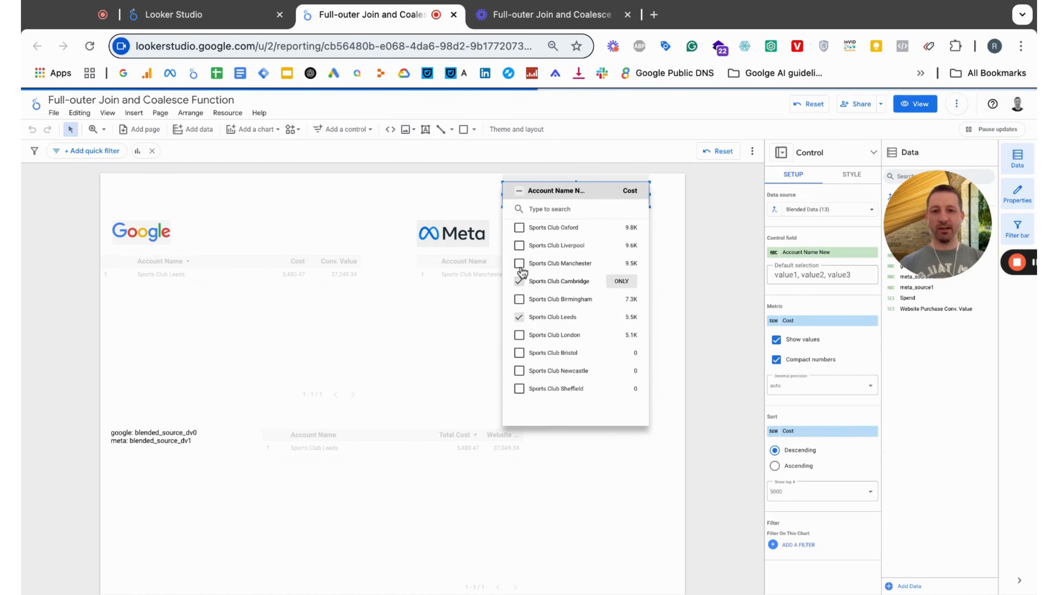
click(519, 263)
click(519, 246)
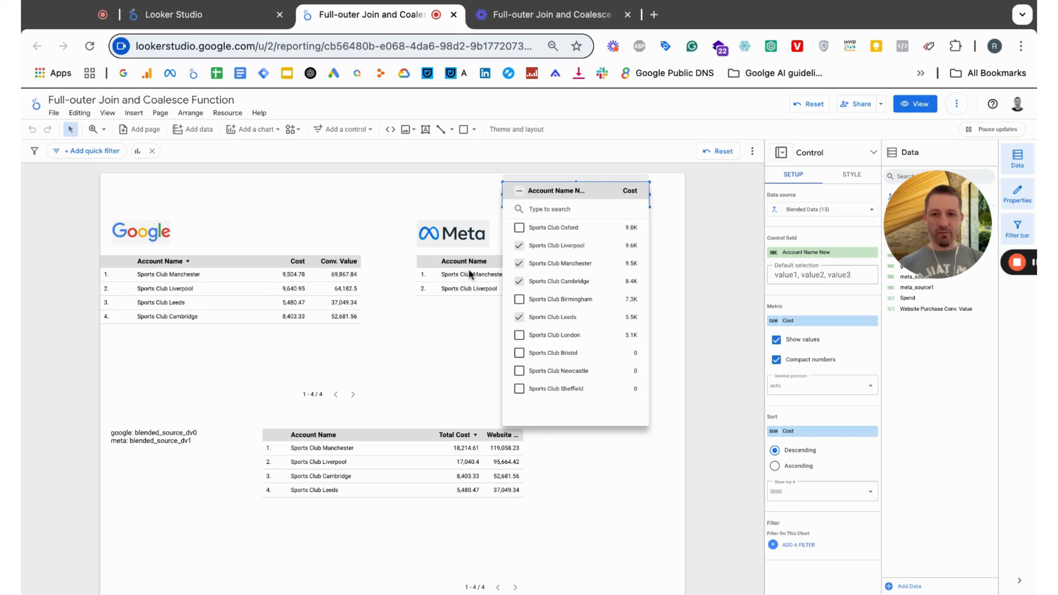
click(527, 359)
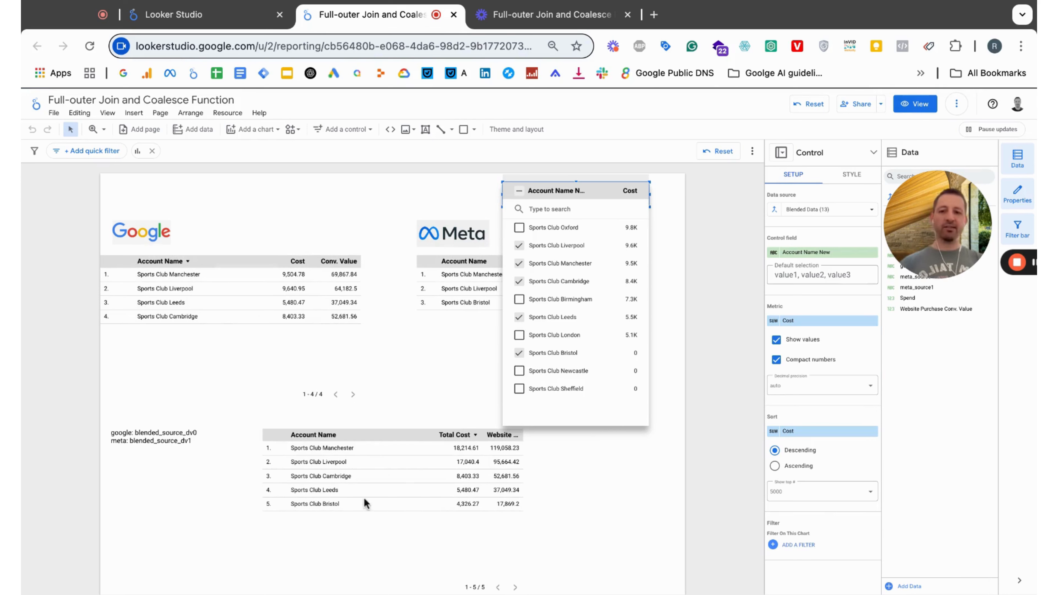
click(608, 472)
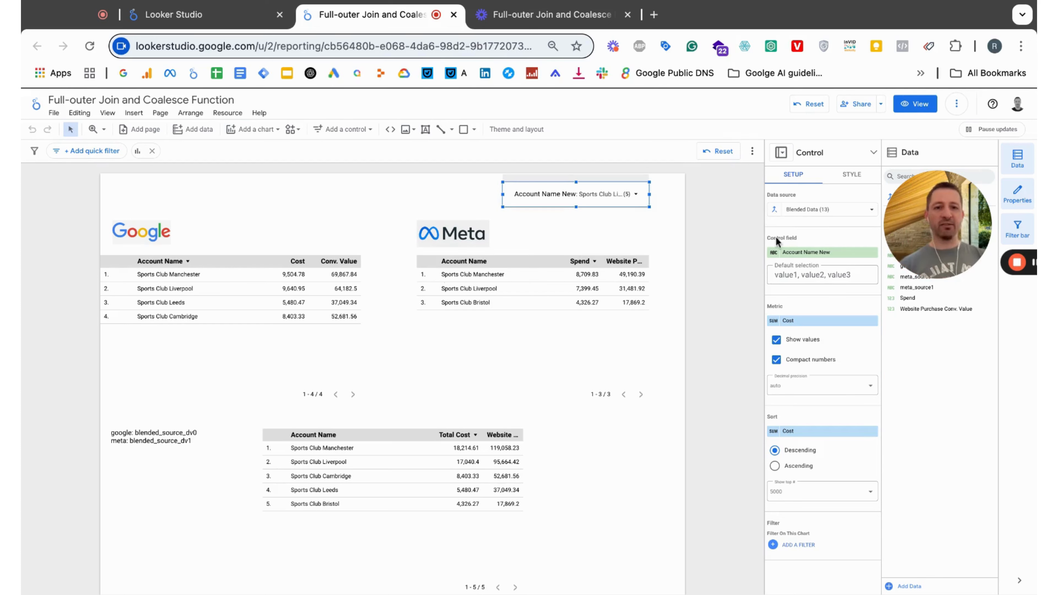
Remove the google_source1 and meta_source1 join condition from Blended Data (13), then save and close the blend
click(774, 212)
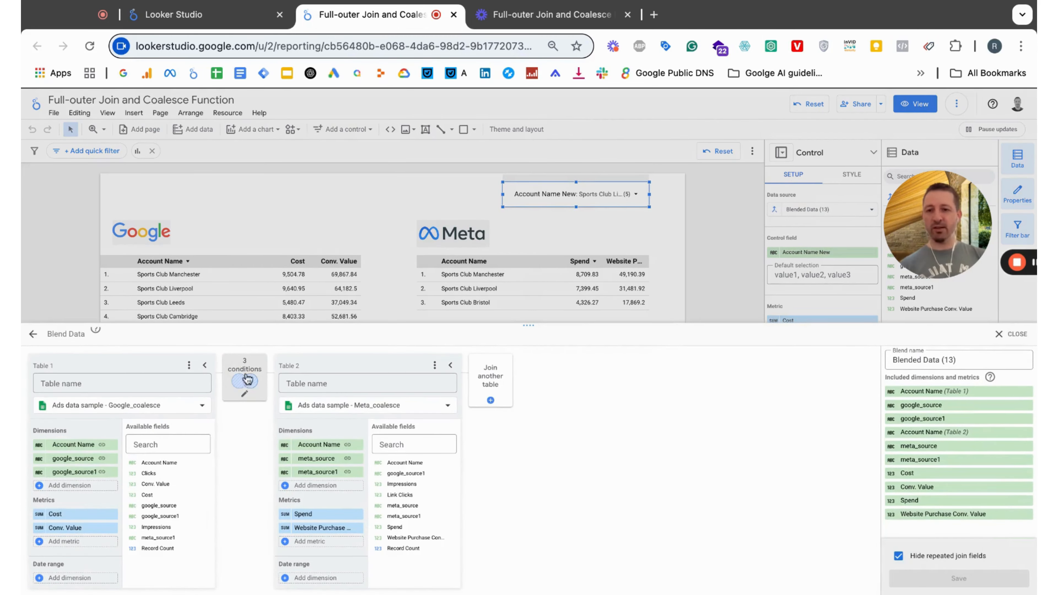
click(240, 385)
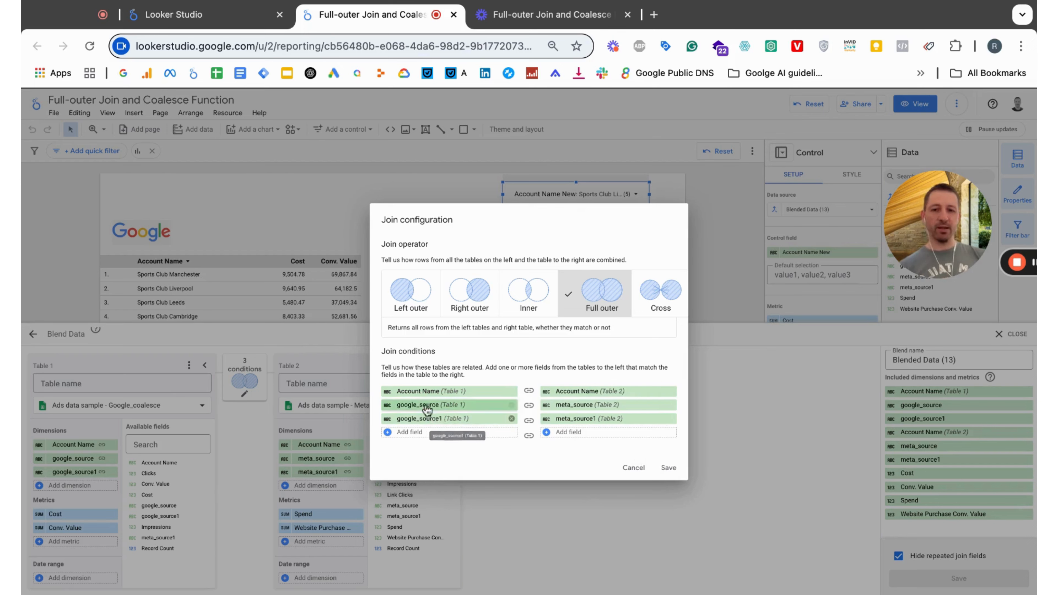
click(510, 418)
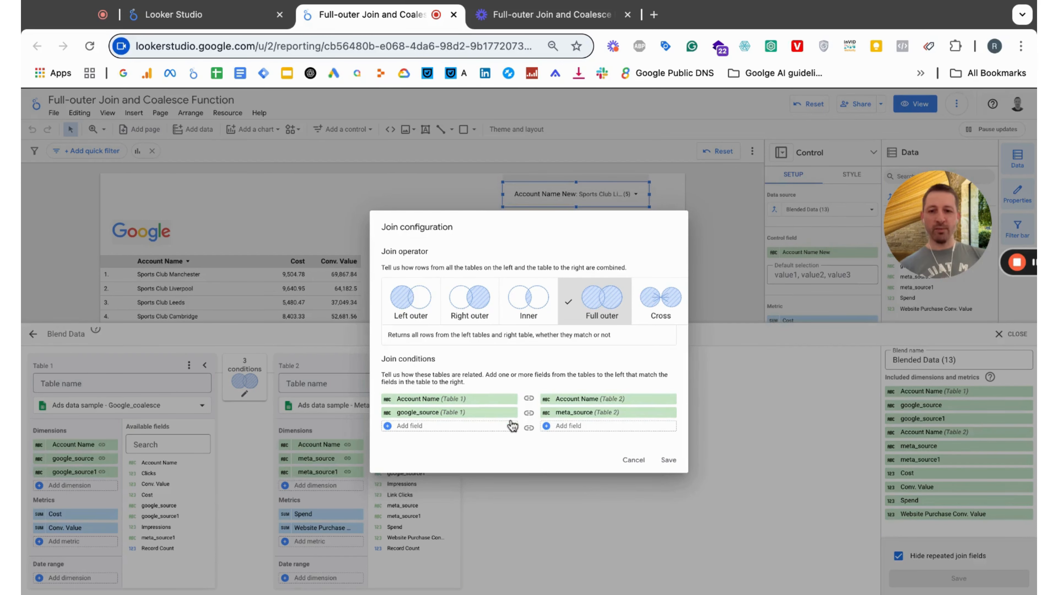
click(682, 467)
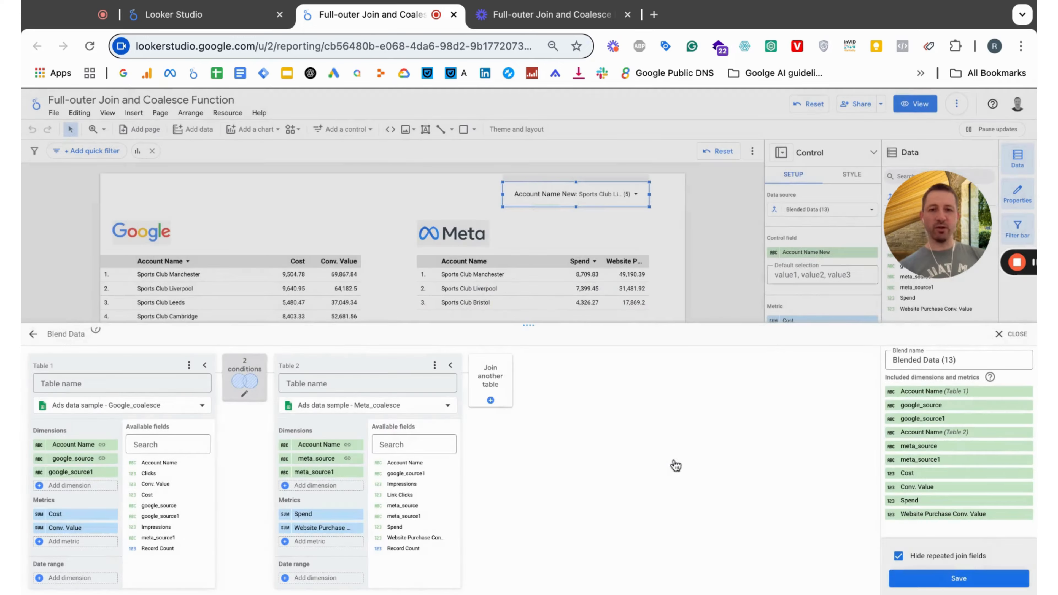
click(957, 578)
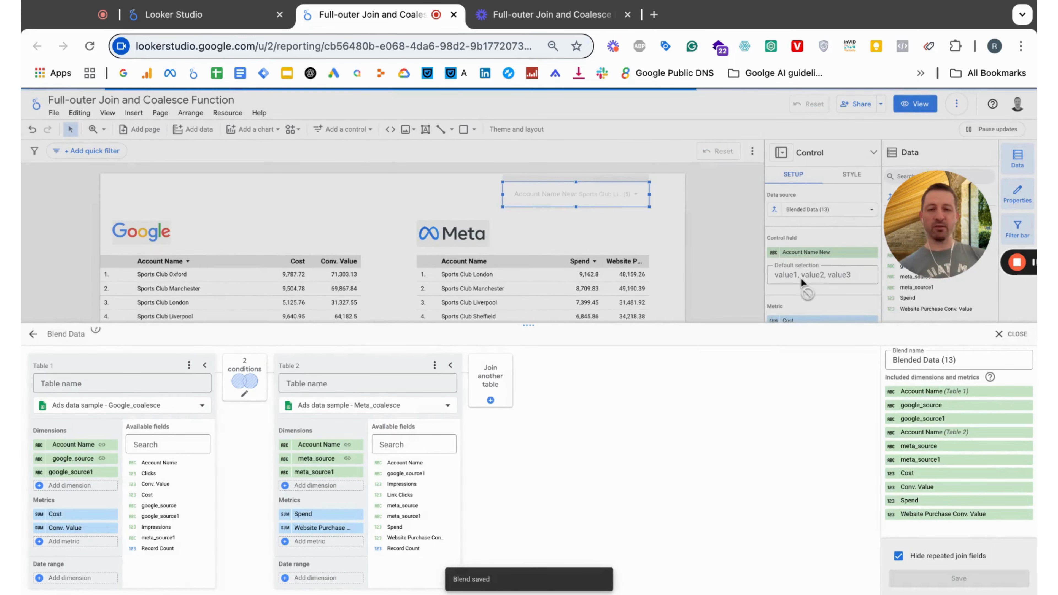
click(1009, 332)
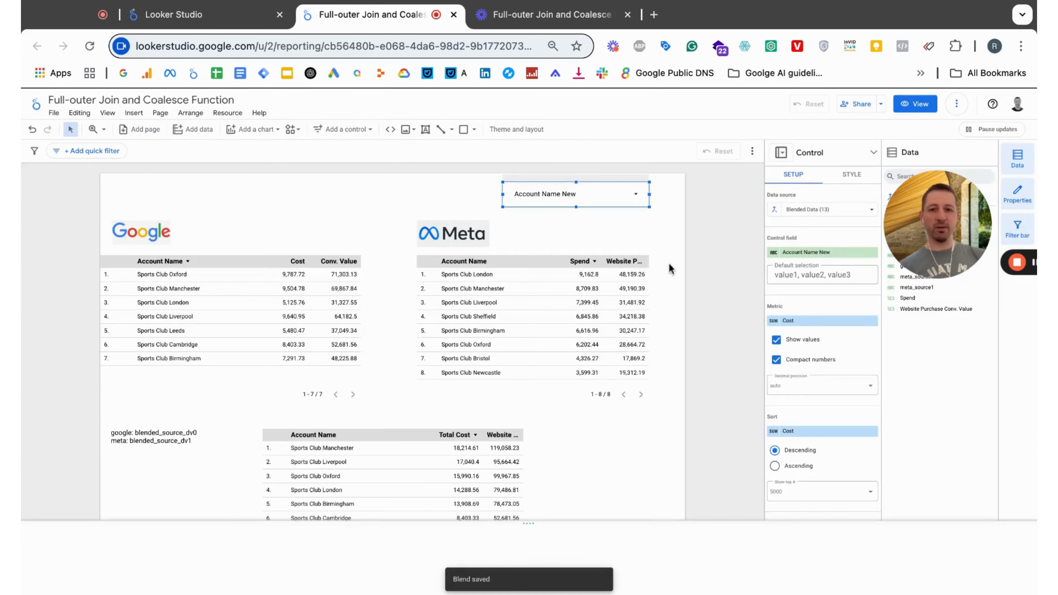
Retest the Account Name New drop-down by filtering the report to Sports Club Liverpool only
click(624, 195)
click(622, 246)
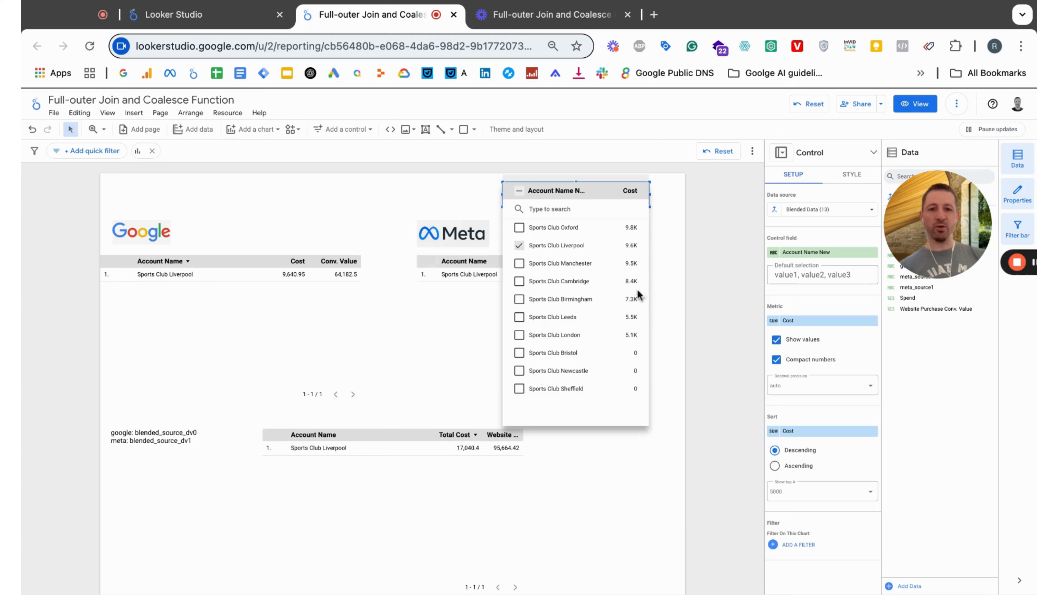
Test the Account Name New drop-down by adding Sports Club Birmingham and Sports Club Newcastle to the selected accounts
click(520, 301)
click(519, 370)
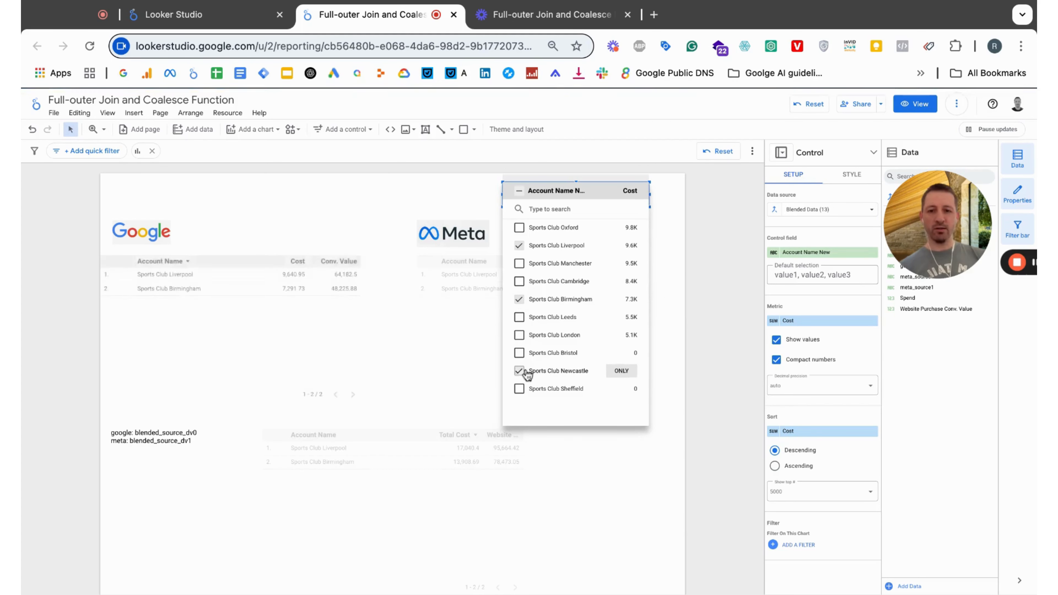
click(691, 290)
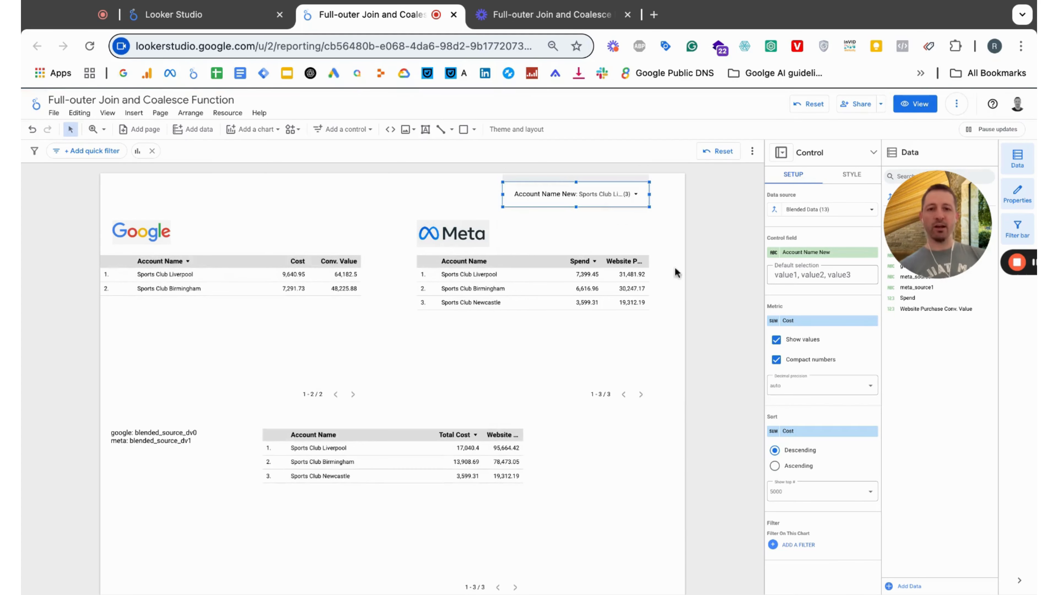
Remove the google_source1 and meta_source1 dimensions from the tables in Blended Data (13), then save and close the blend
click(775, 209)
click(244, 380)
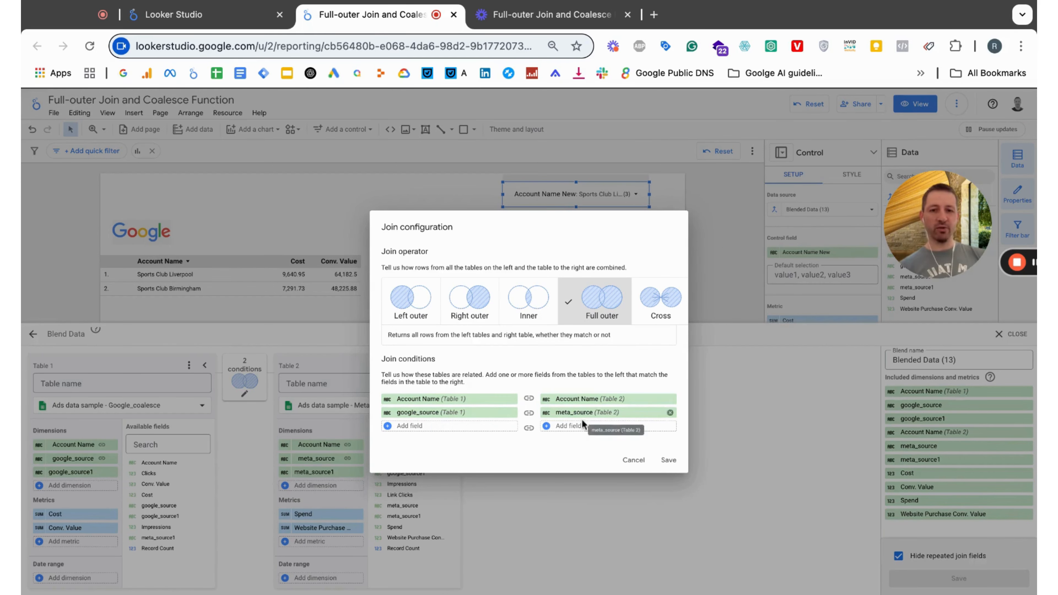
click(668, 459)
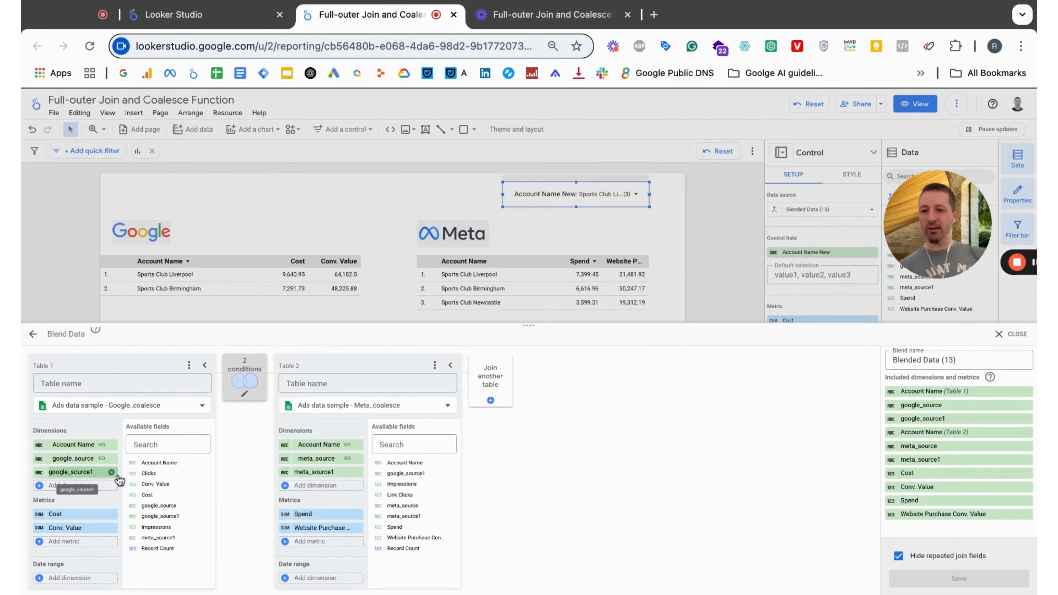
click(112, 472)
click(357, 472)
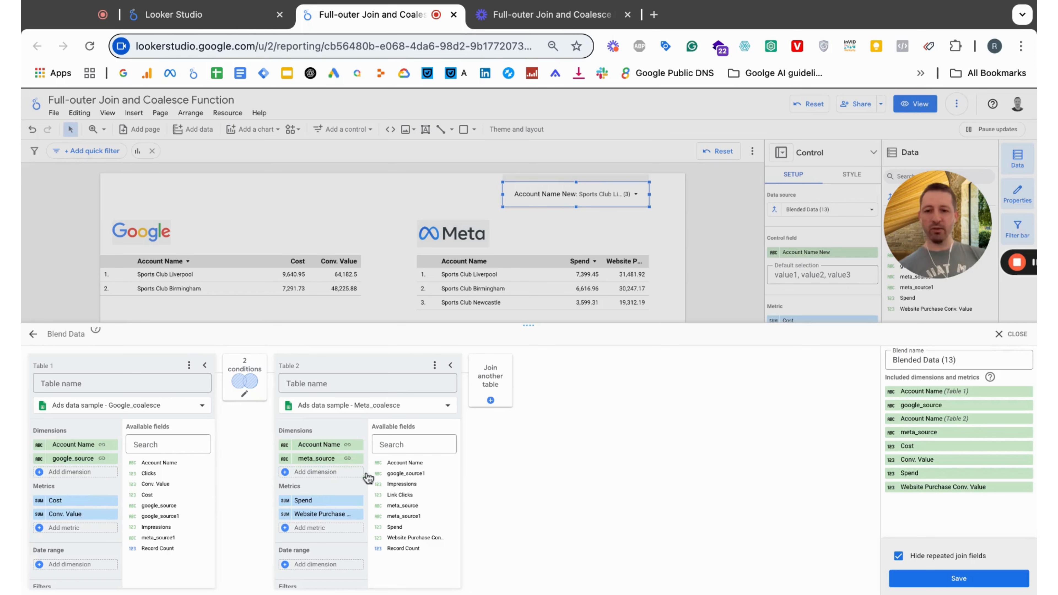
click(928, 583)
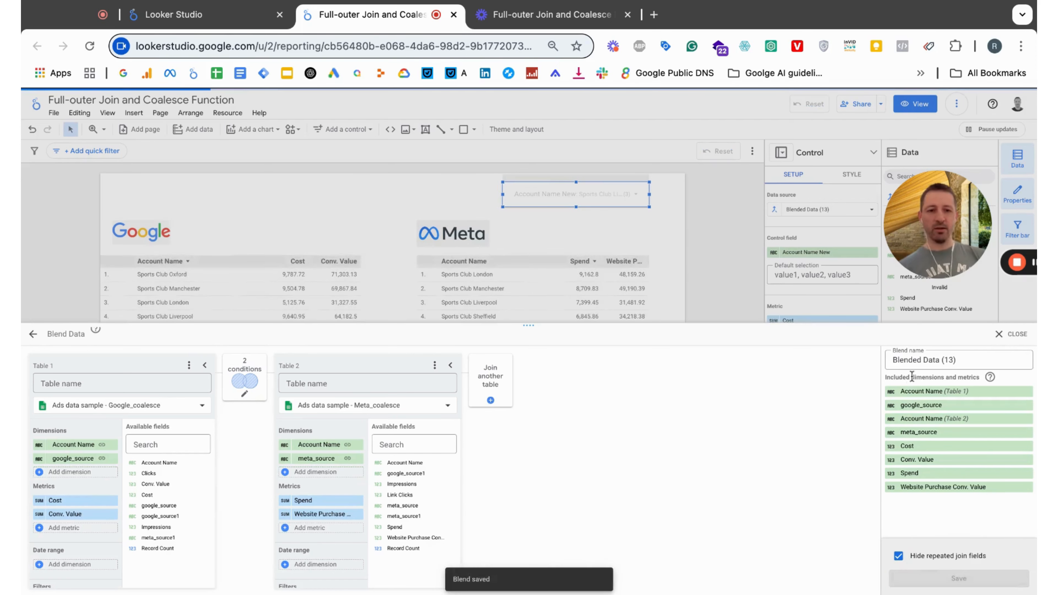
click(1007, 333)
Retest the Account Name New drop-down by filtering the report to Sports Club Manchester, Cambridge and Birmingham
click(625, 194)
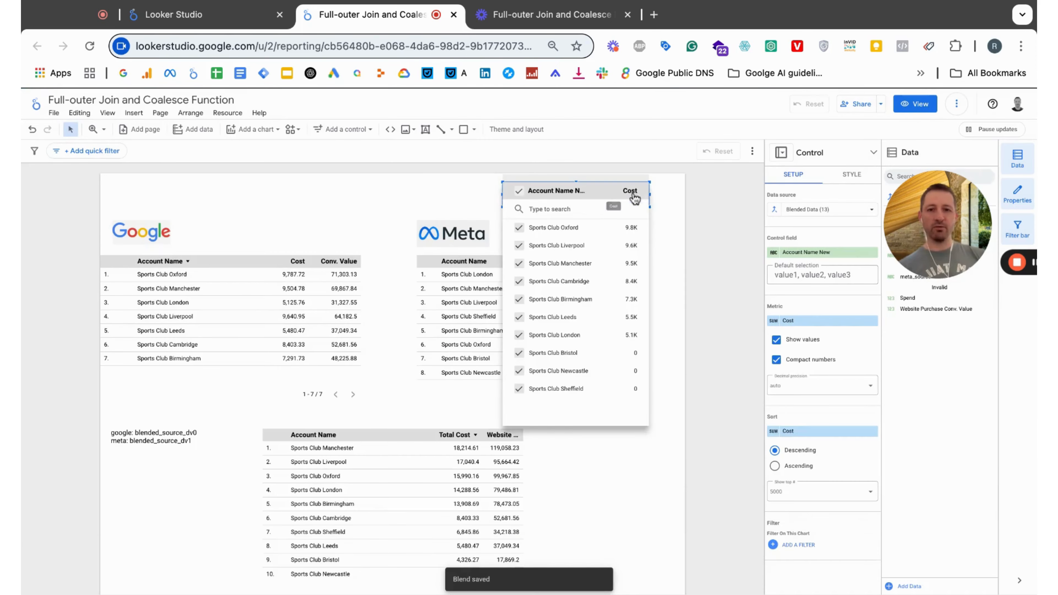
click(532, 183)
click(519, 191)
click(520, 193)
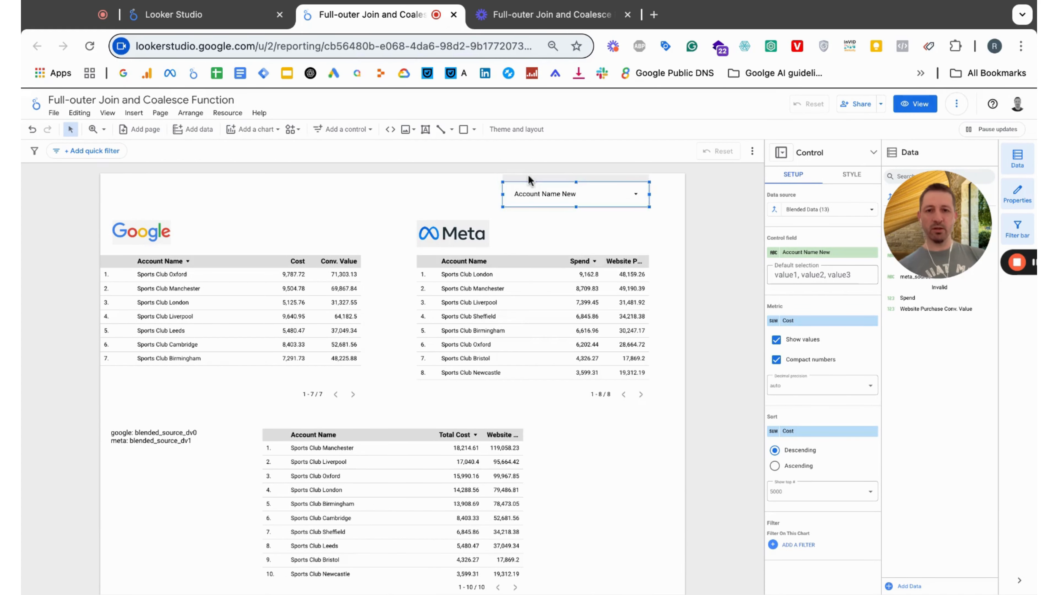
click(523, 194)
click(518, 263)
click(519, 281)
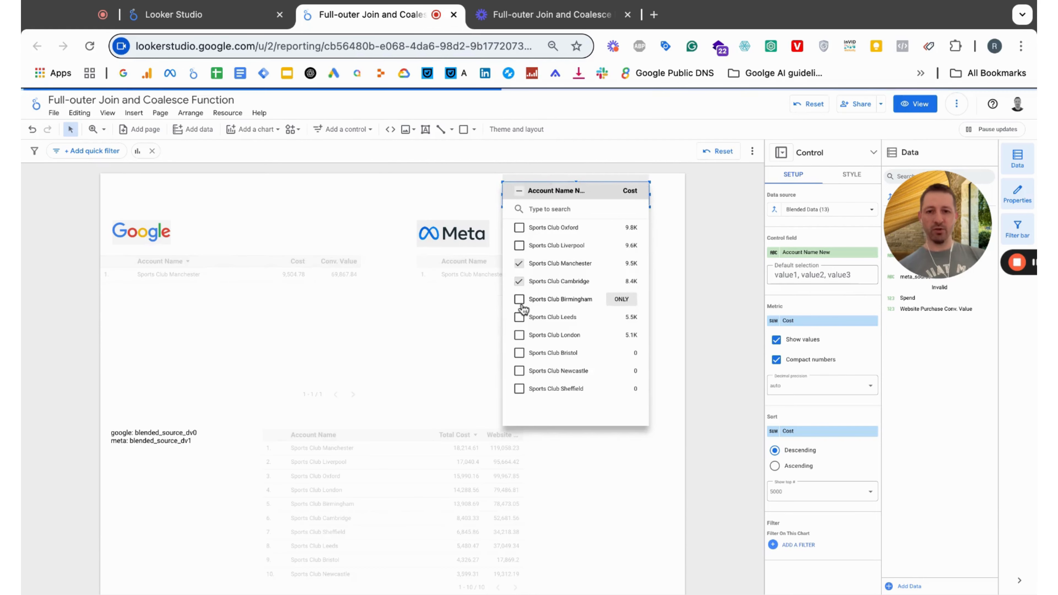
click(520, 301)
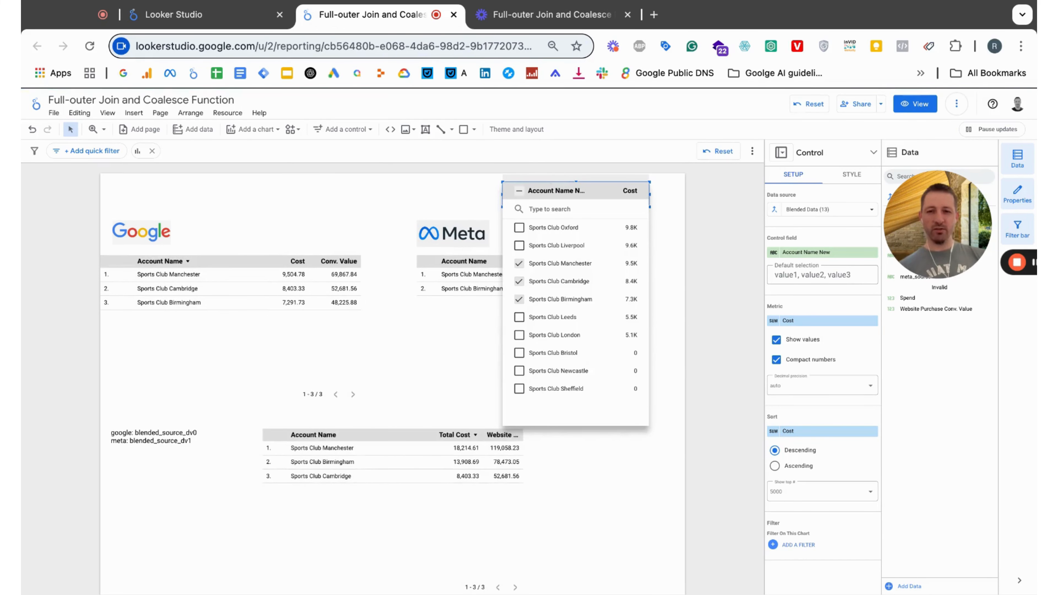
click(411, 391)
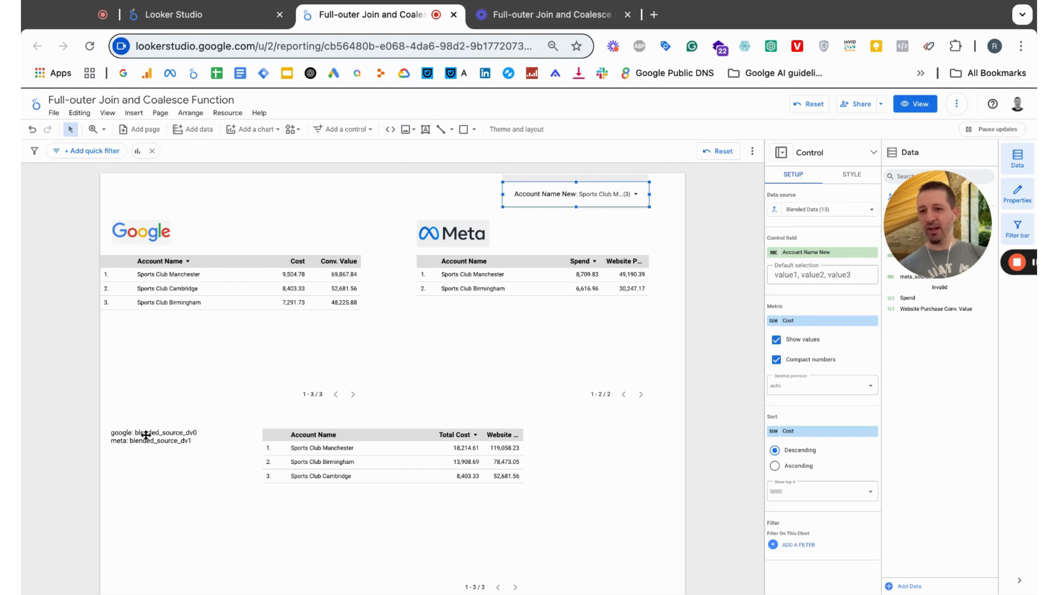
click(158, 438)
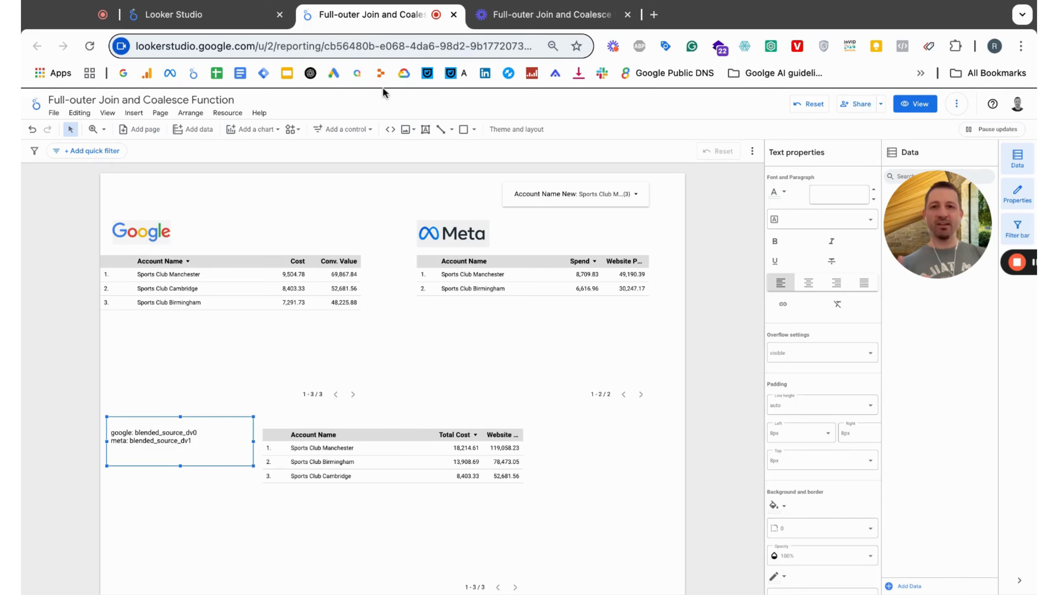
click(518, 593)
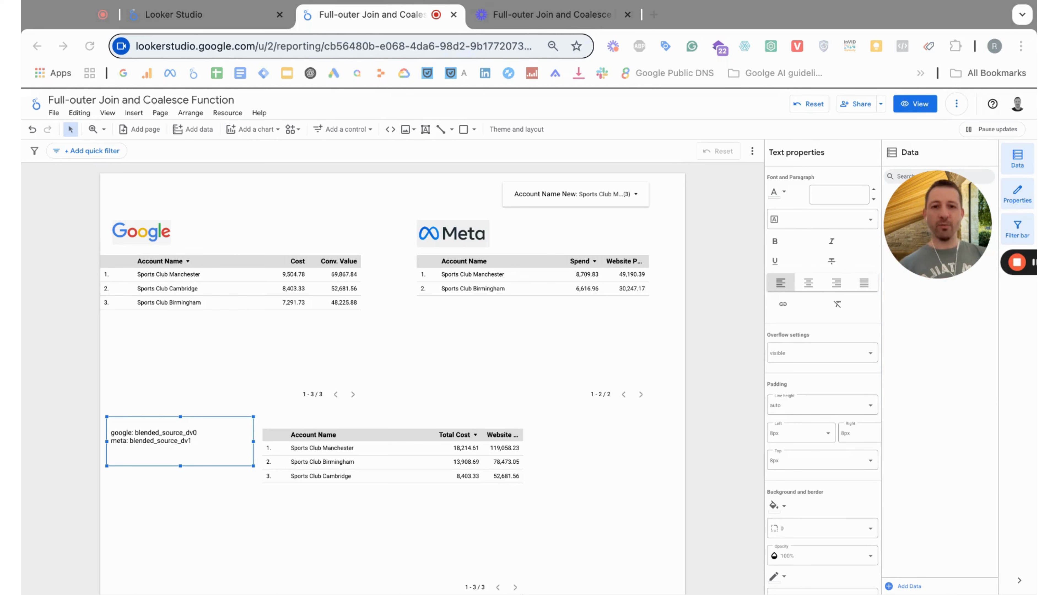
key(super+Tab)
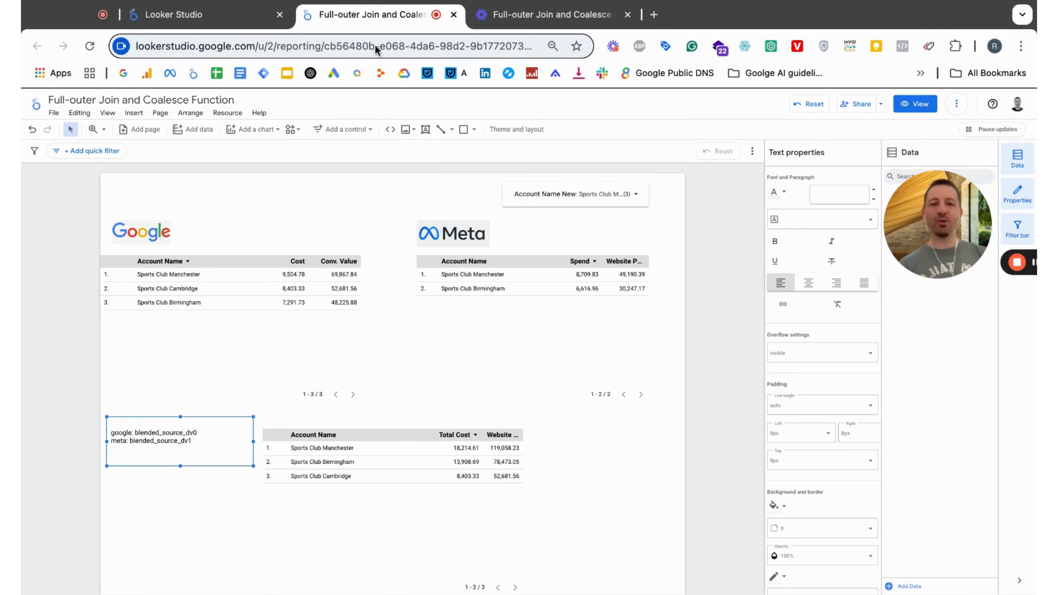